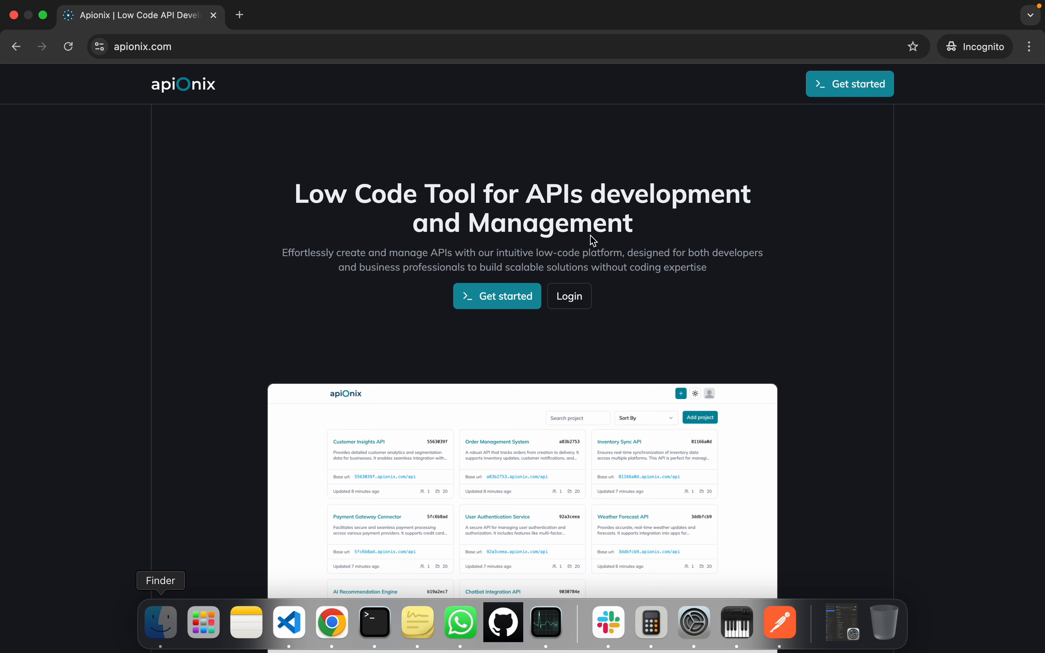
scroll(590, 240, down, 2)
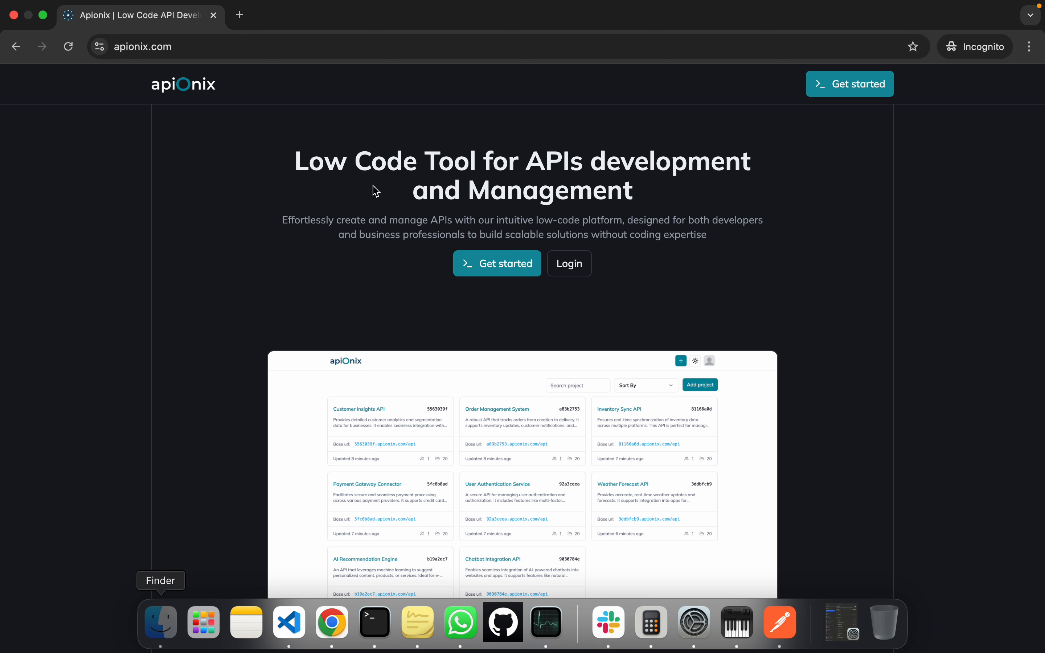
scroll(375, 190, up, 2)
drag(294, 207, 723, 275)
click(734, 280)
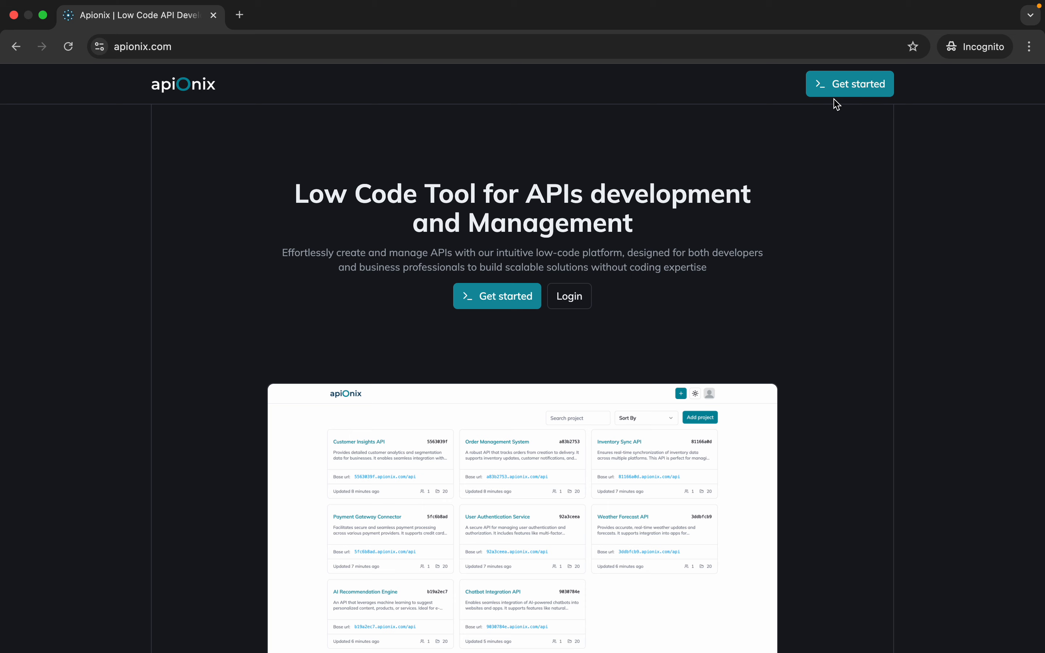
Open the account sign-up form and enter the first name and last name
click(850, 92)
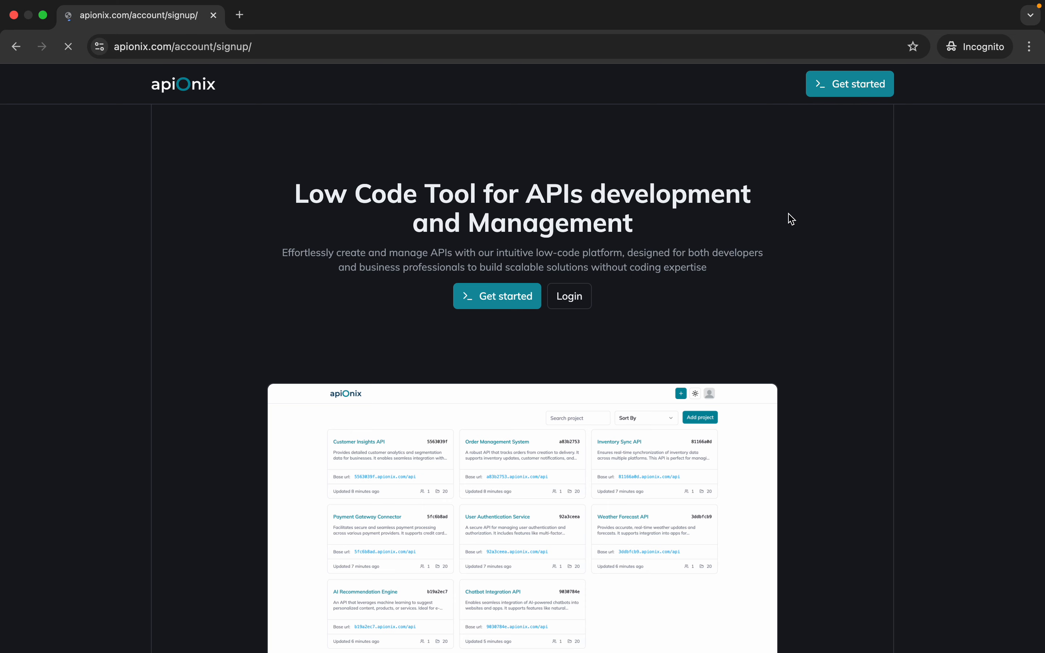
click(621, 316)
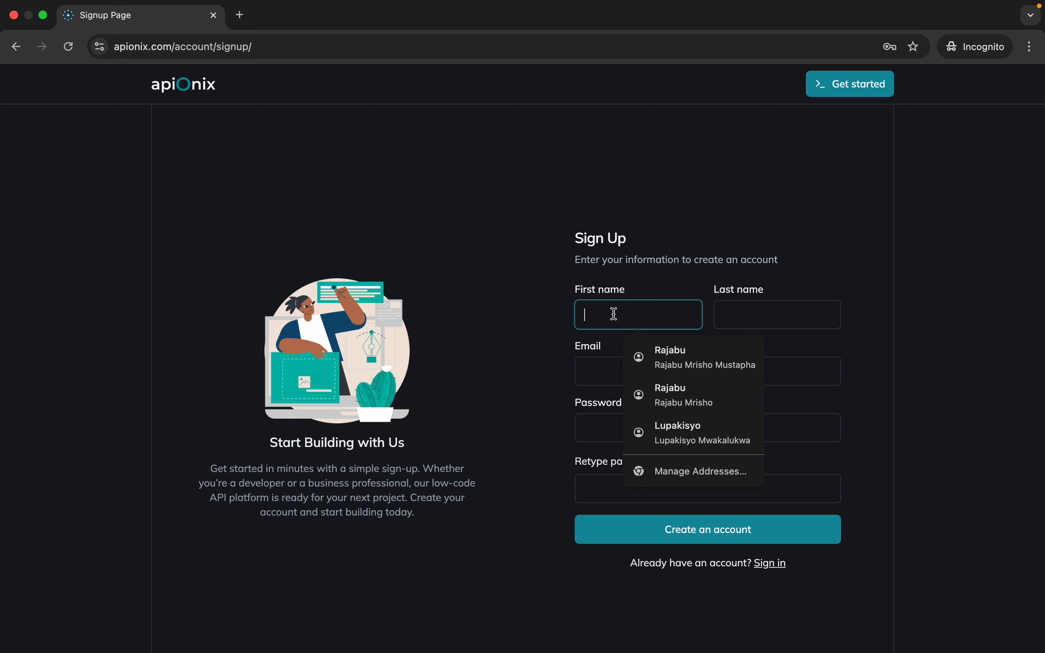
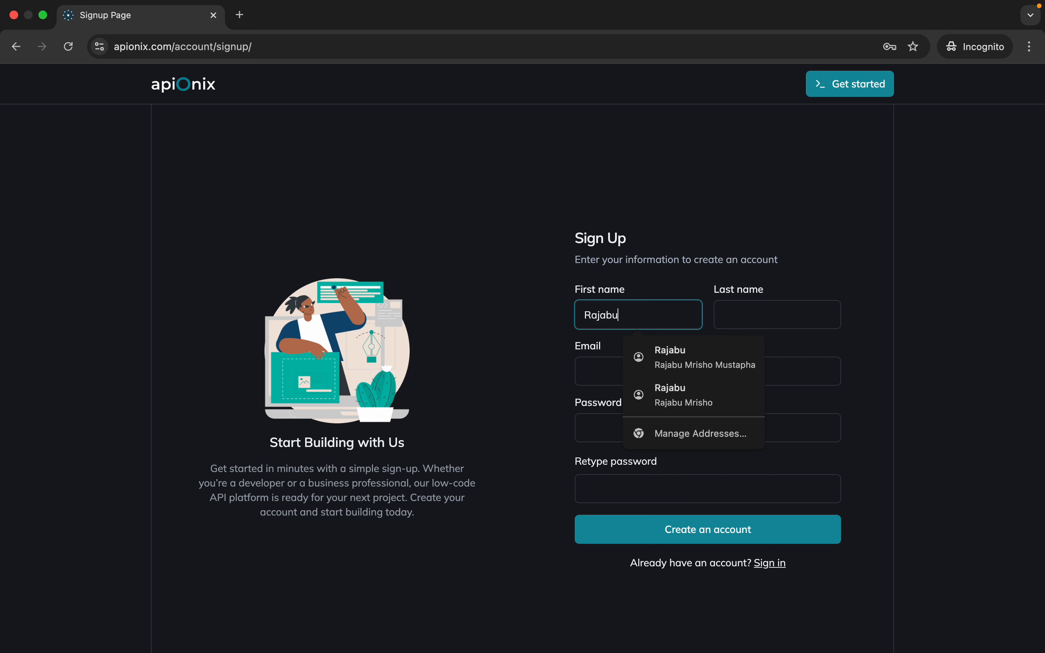
click(747, 323)
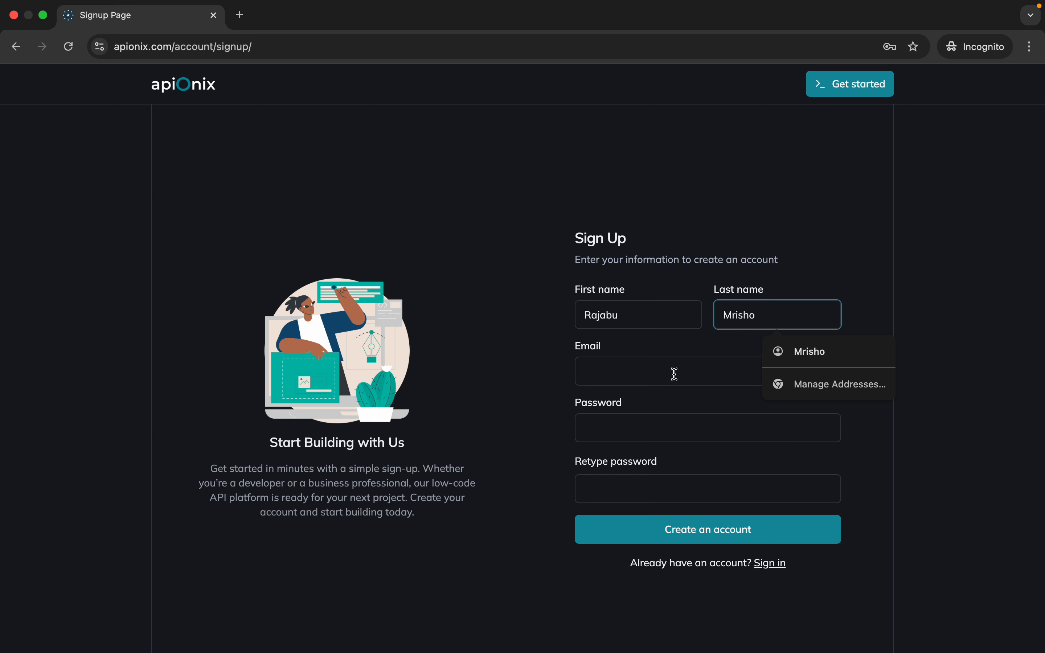
Fill in the account's email address on the sign-up form
click(674, 374)
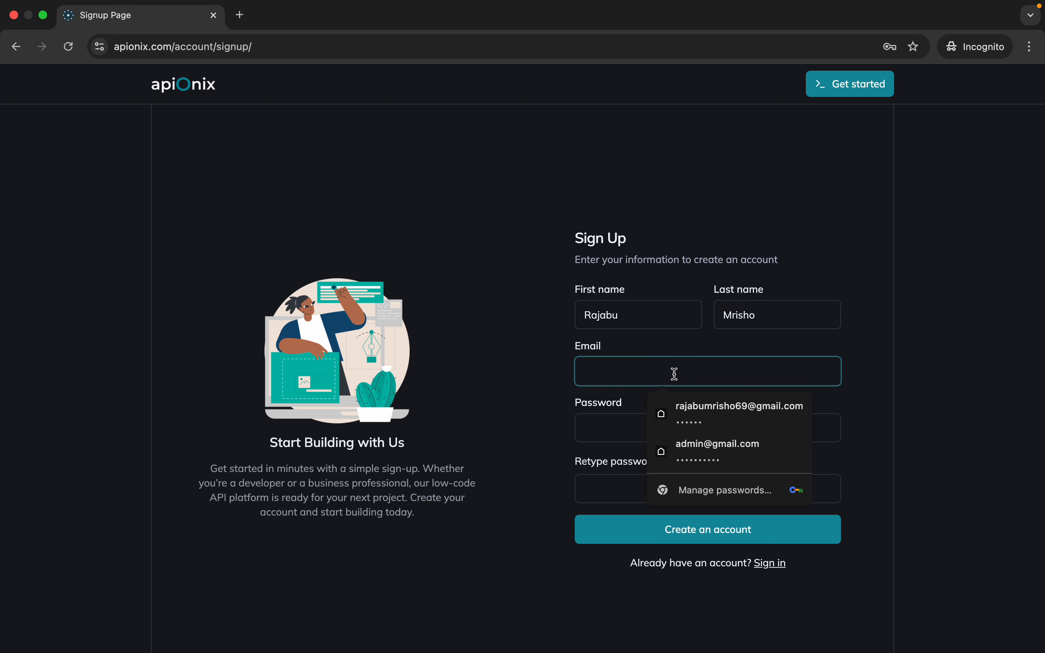
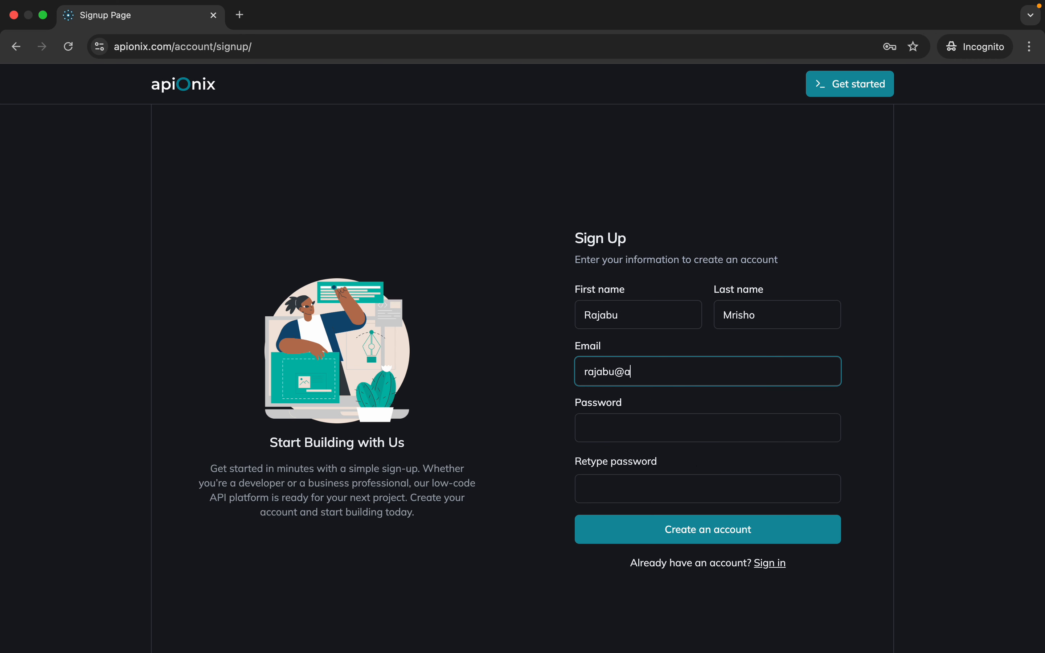
Enter the account password, retype it for confirmation, and create the account
click(660, 433)
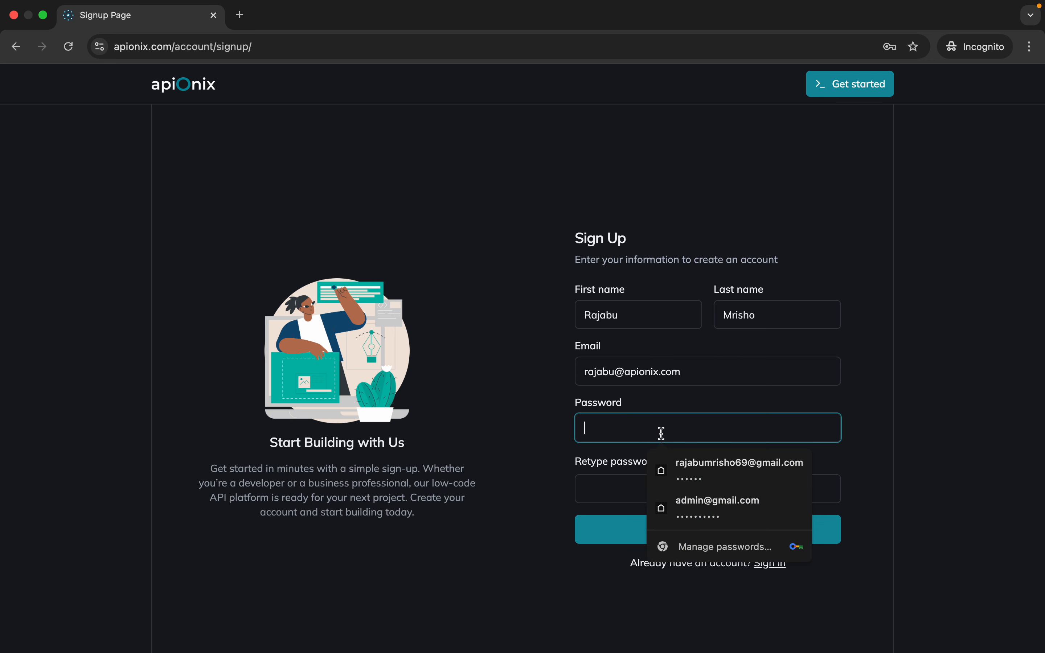
text(•)
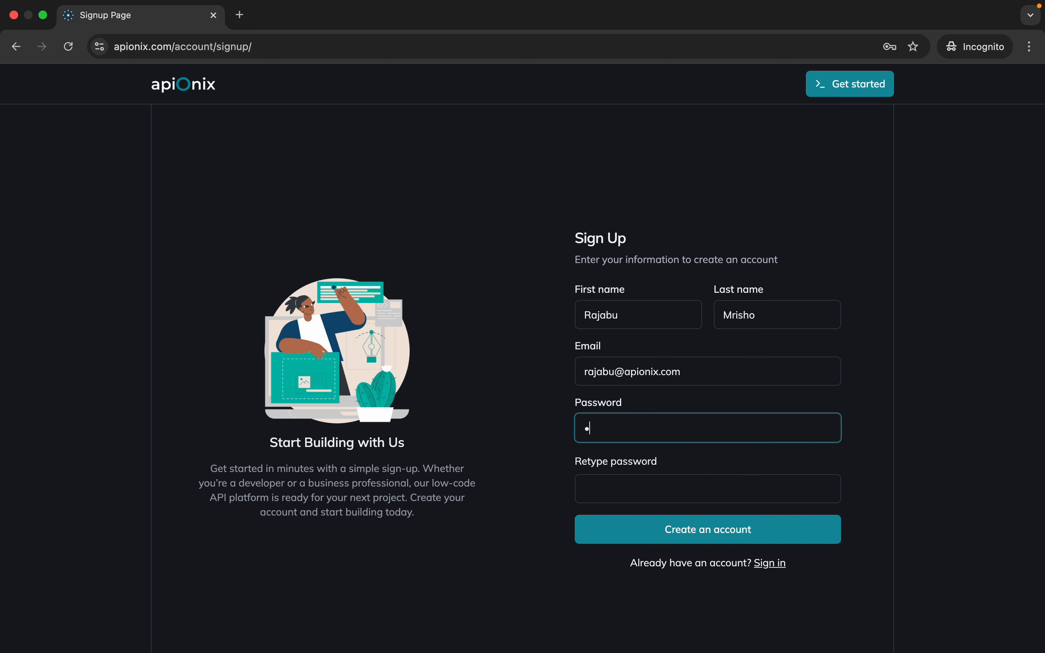
text(•••••)
click(655, 491)
text(••••)
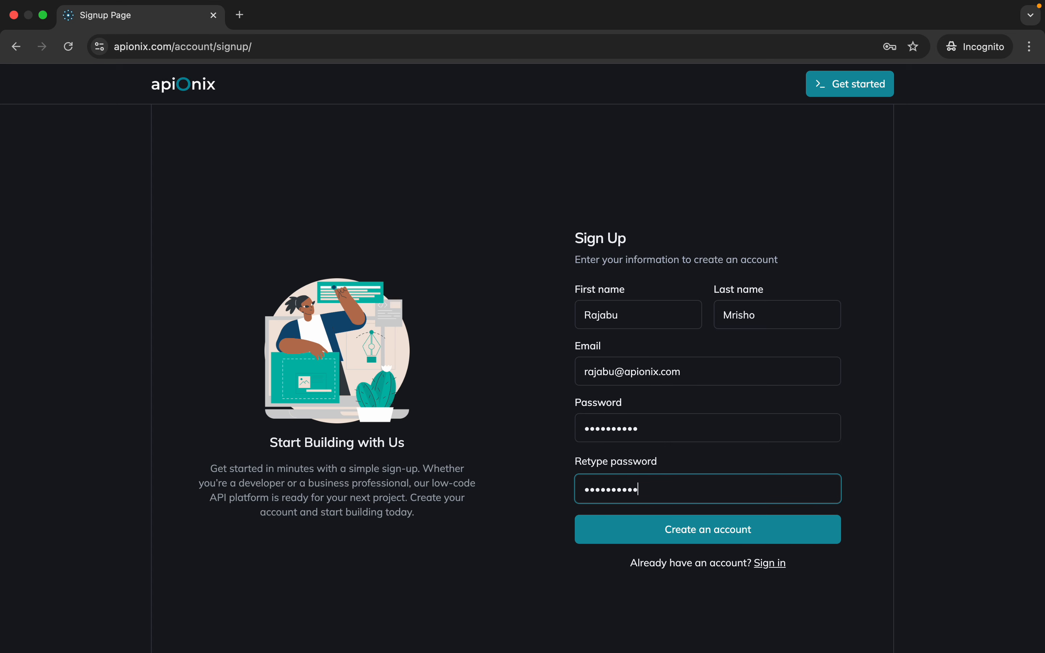
click(658, 539)
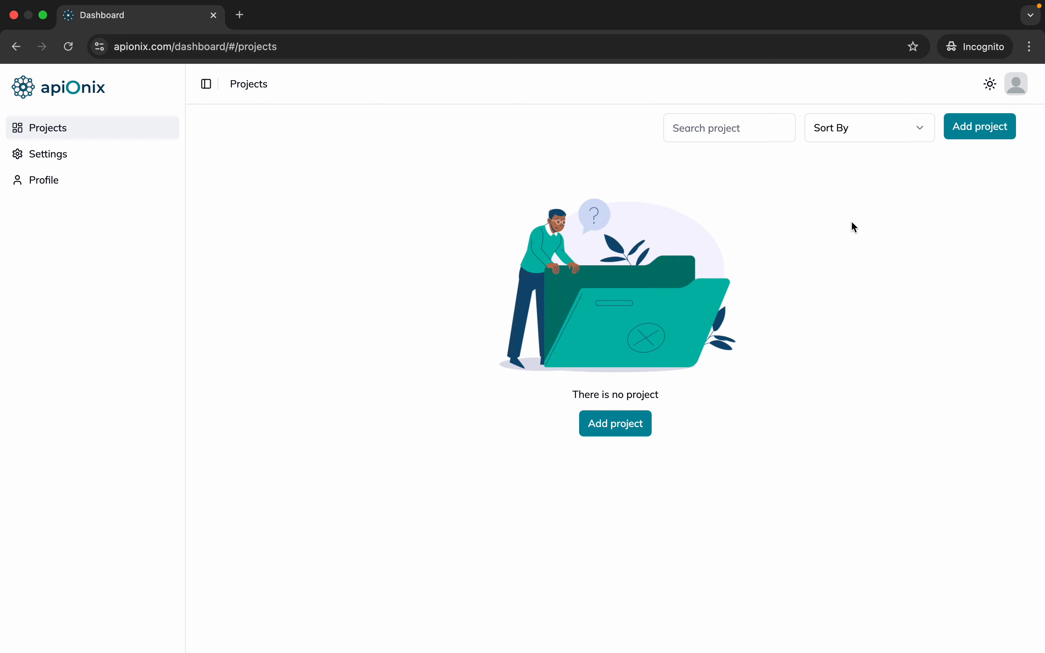
Switch the dashboard's theme to Dark
click(990, 84)
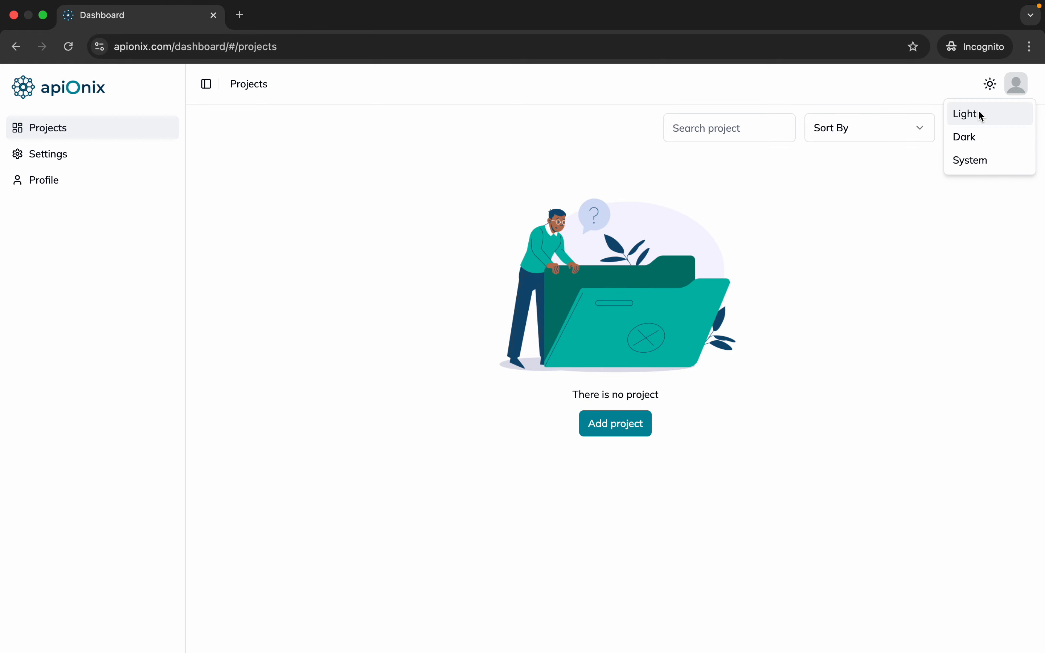
click(973, 138)
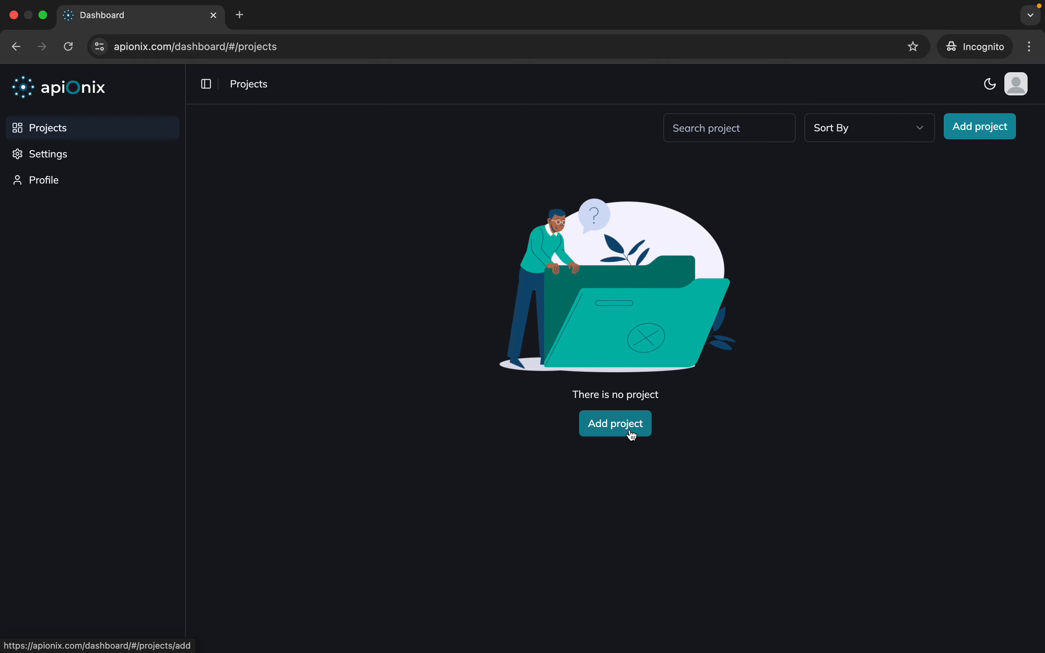
Start adding a new project and set its name to "library"
click(616, 431)
click(695, 330)
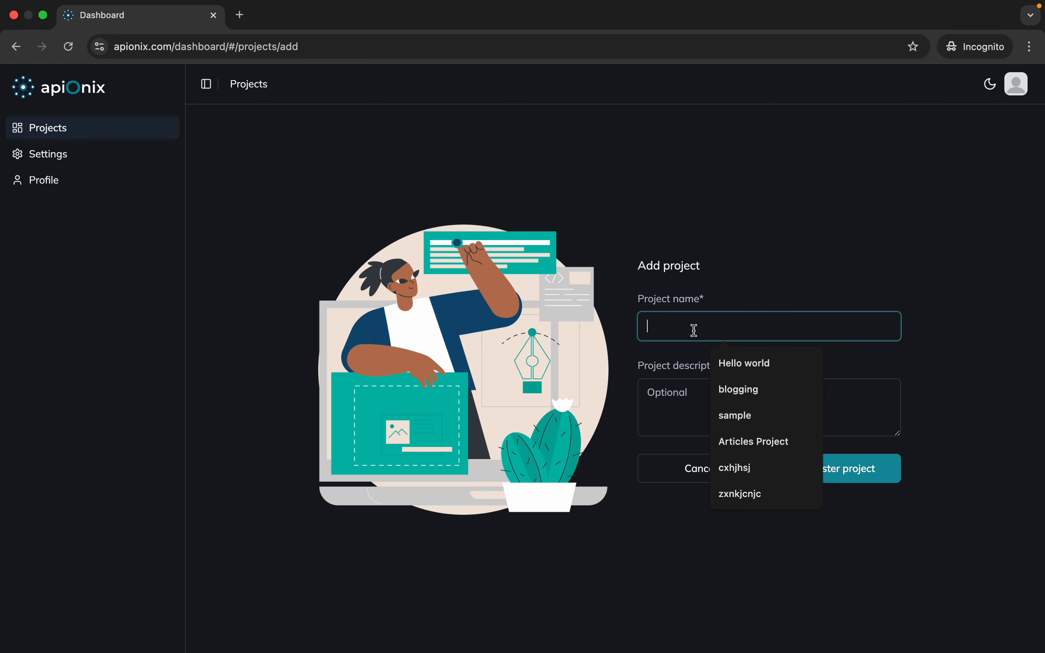
text(L)
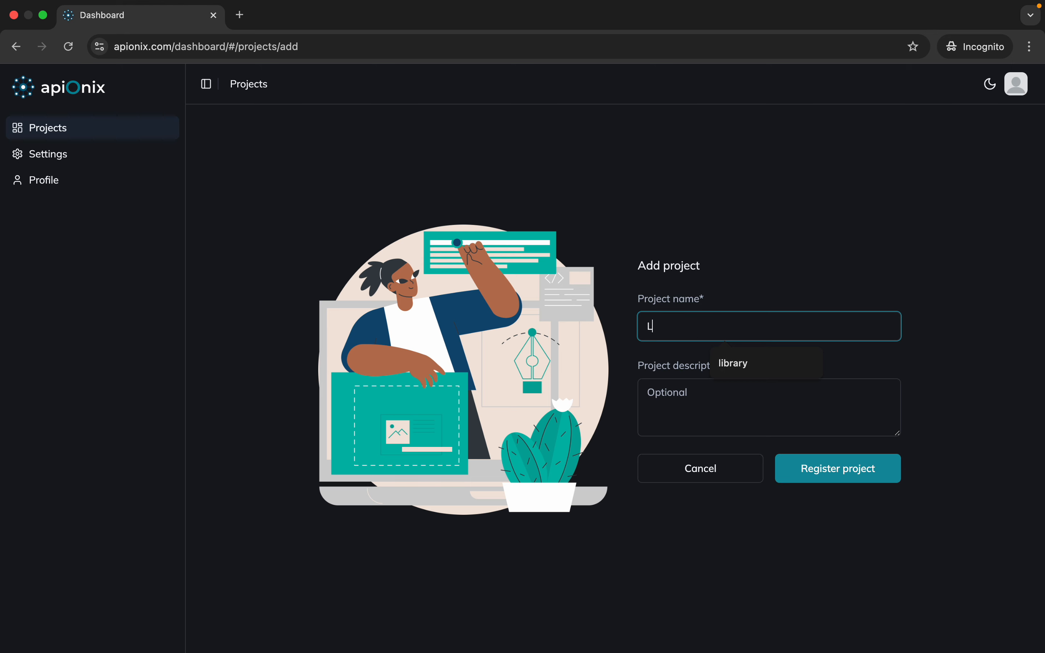
text(ibrary)
click(751, 358)
Give the project the description "This is a project for maintaining books" and register it
click(670, 415)
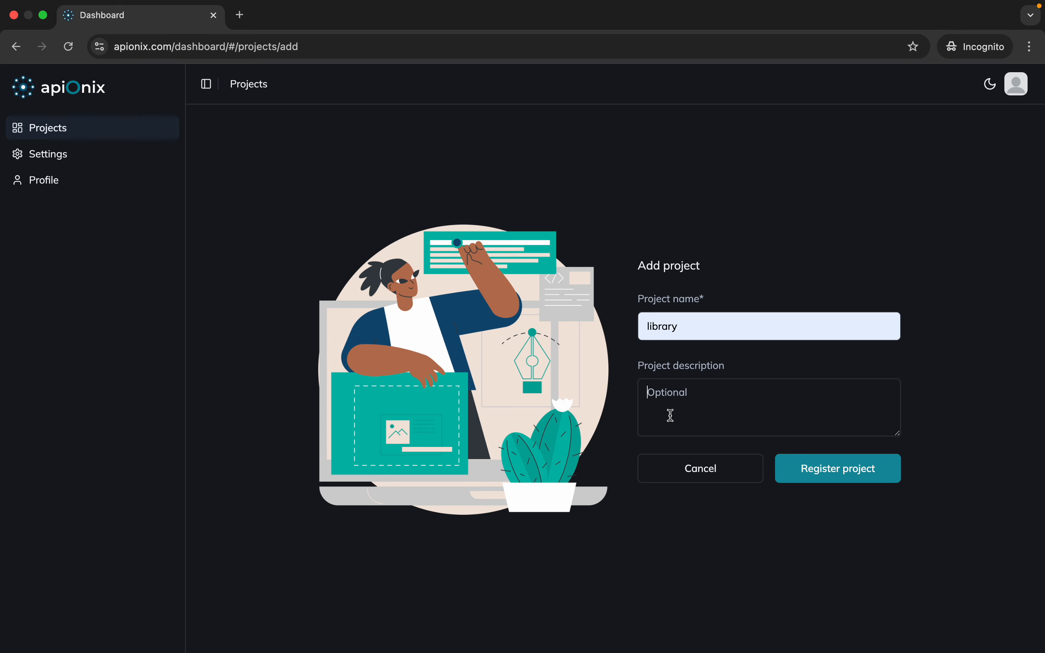
text(This is a project)
text(for mant)
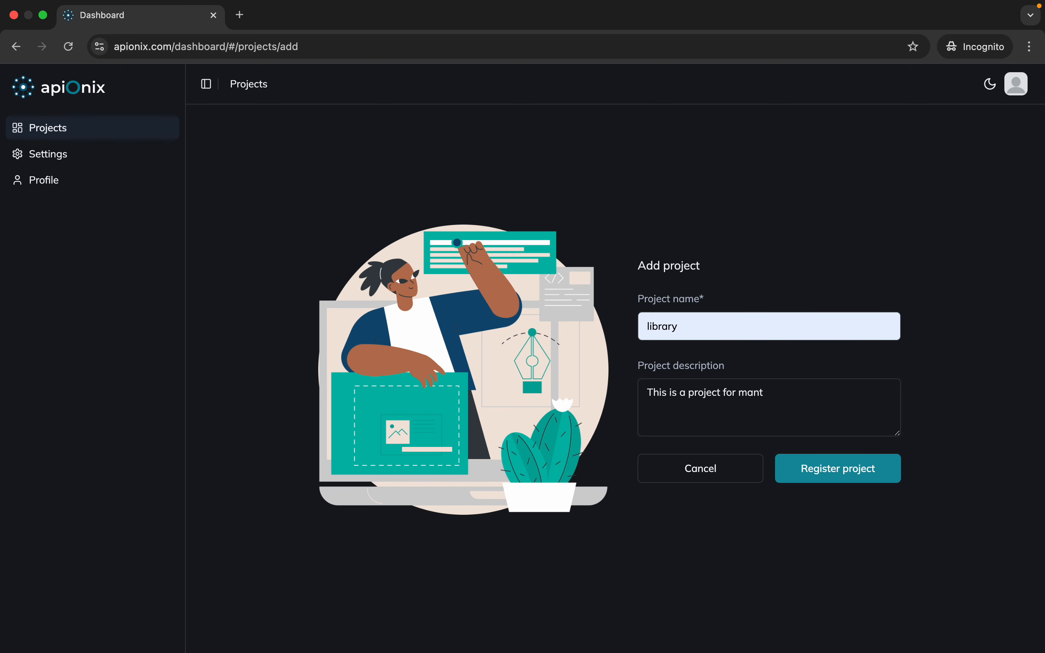
text(aining books)
right_click(763, 395)
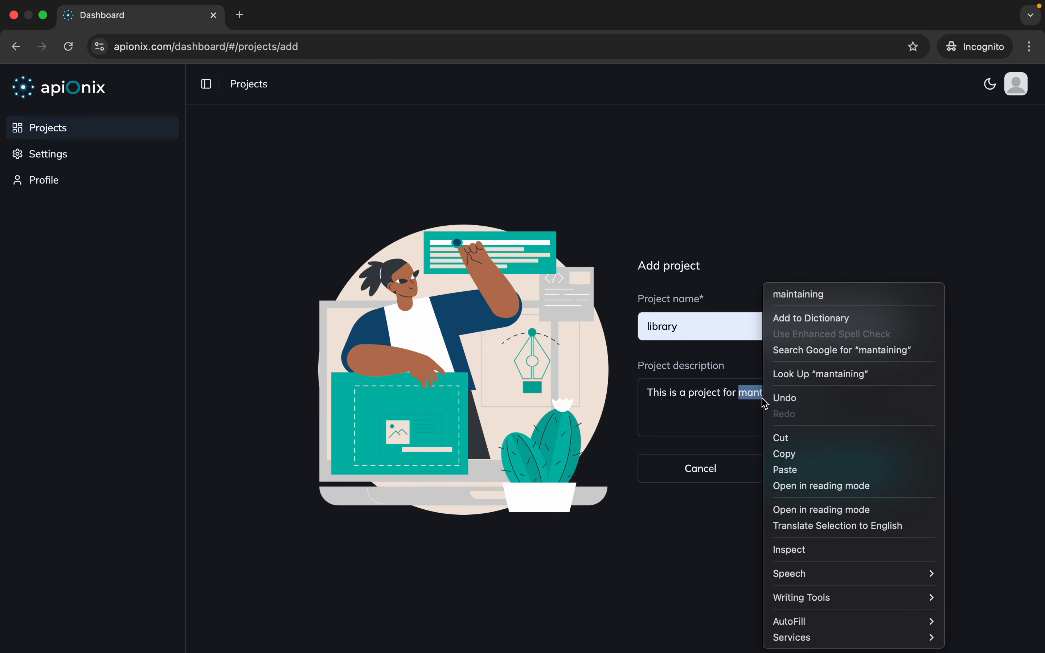
click(804, 300)
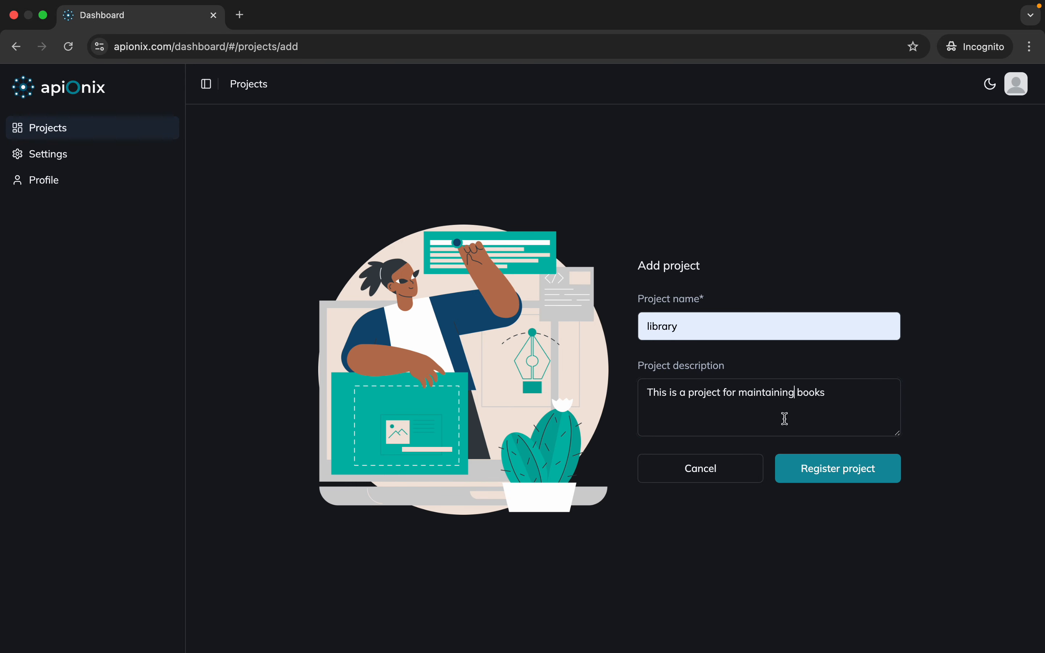
click(816, 466)
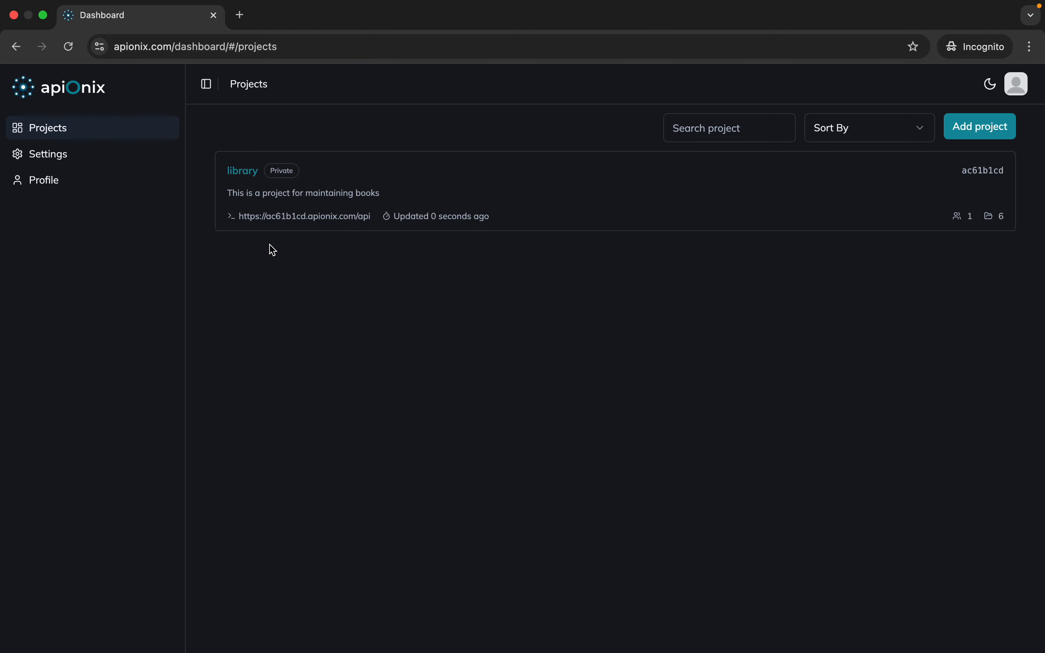
Open the library project and expand its API Collections, Modeling and Database sections
click(255, 174)
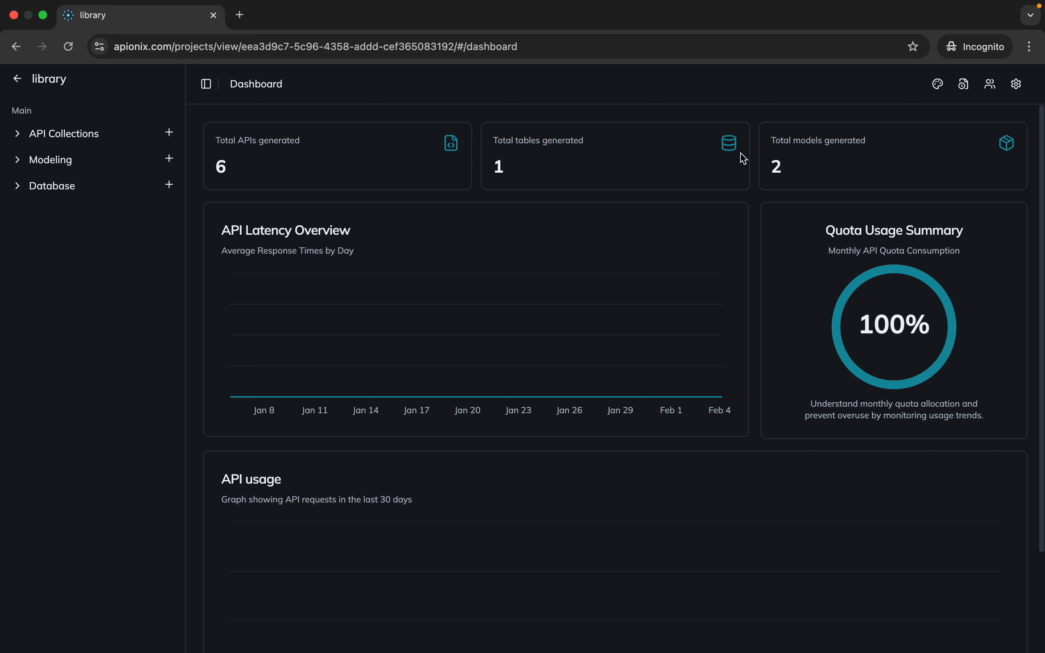
click(137, 144)
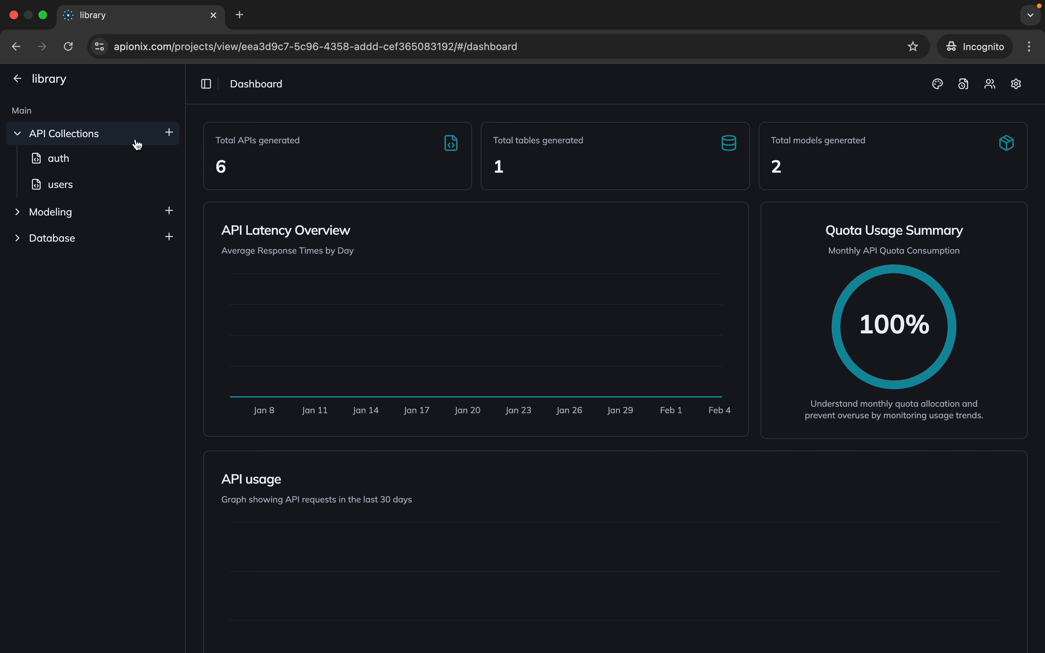
click(107, 221)
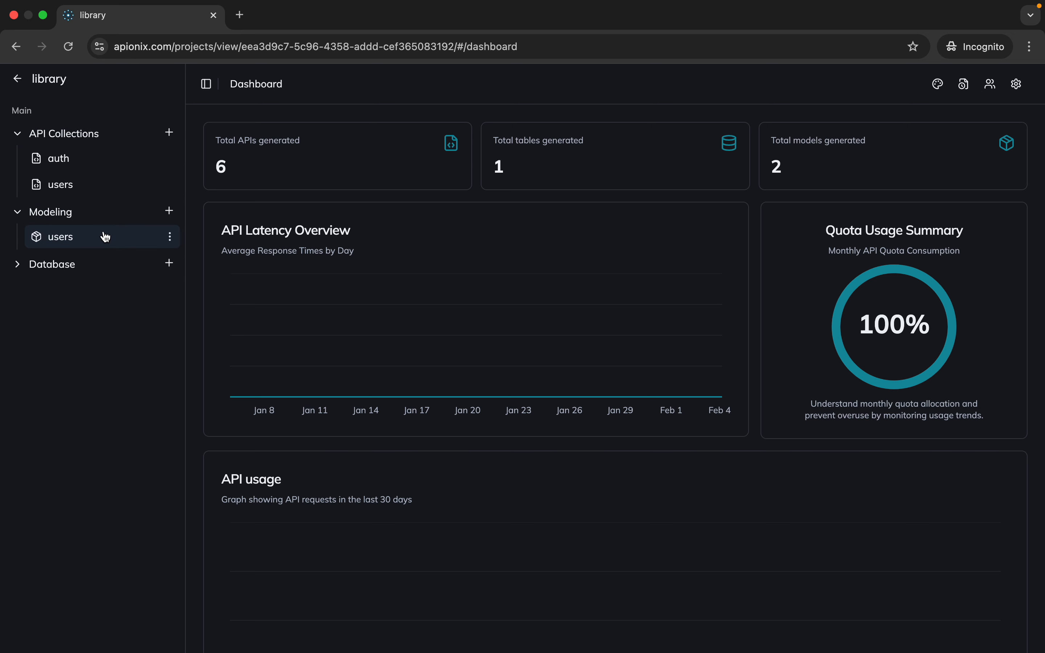
click(104, 263)
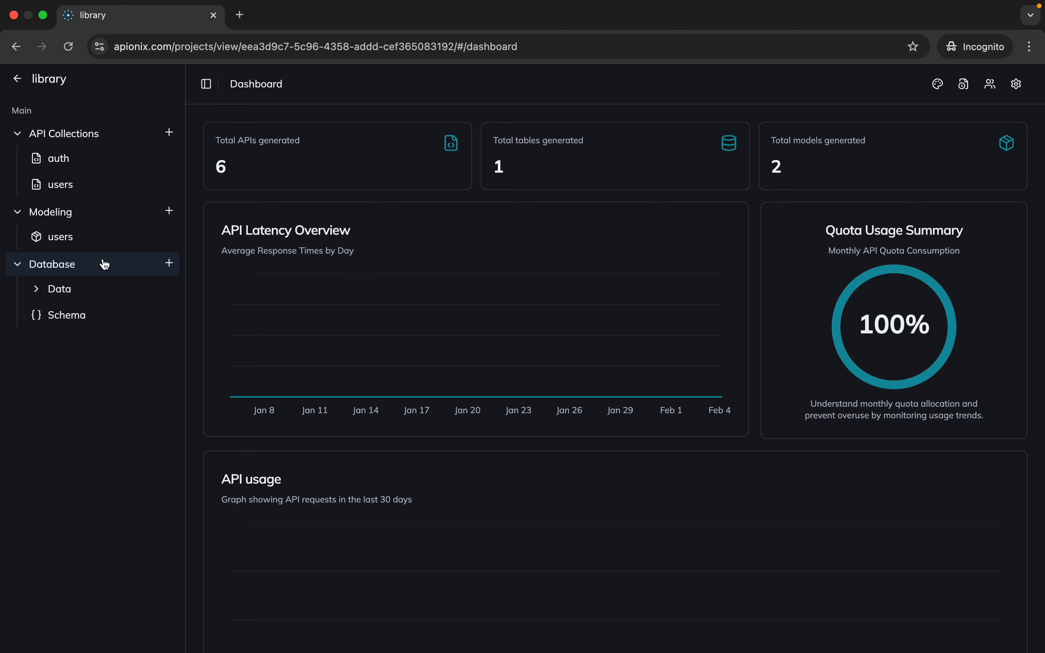
Open the database schema and examine the columns and data types of the Users table
click(105, 315)
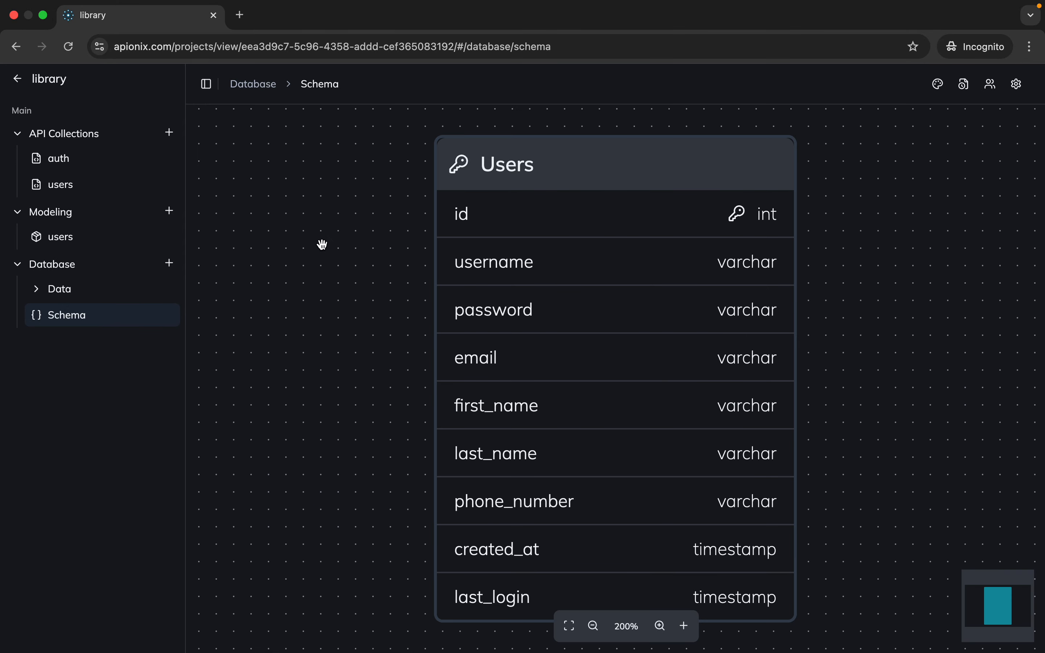
scroll(322, 245, down, 5)
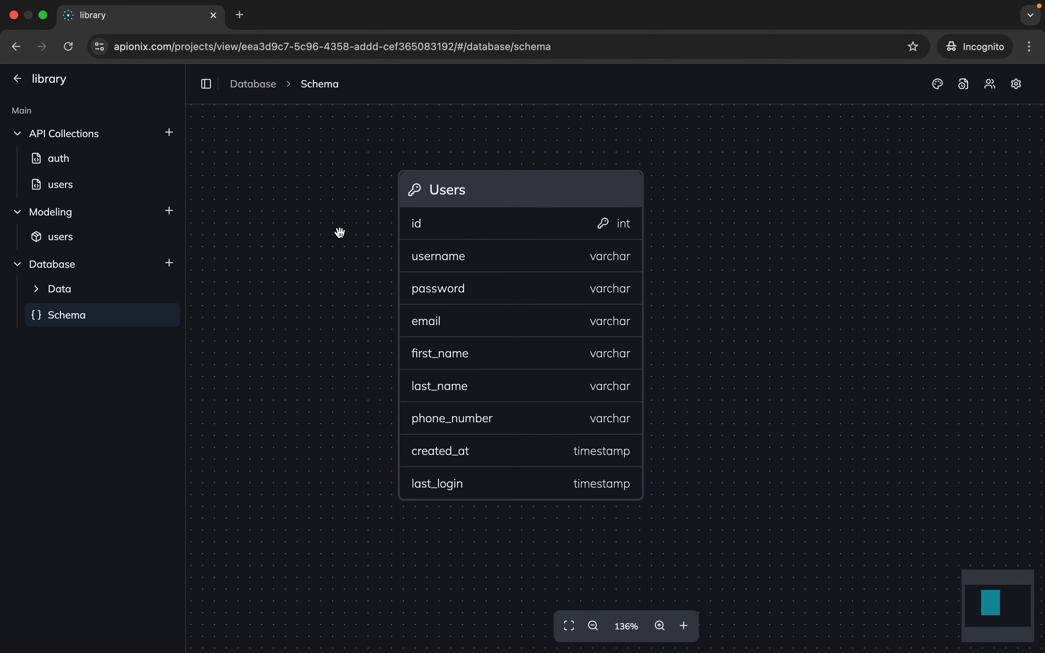
scroll(527, 170, up, 1)
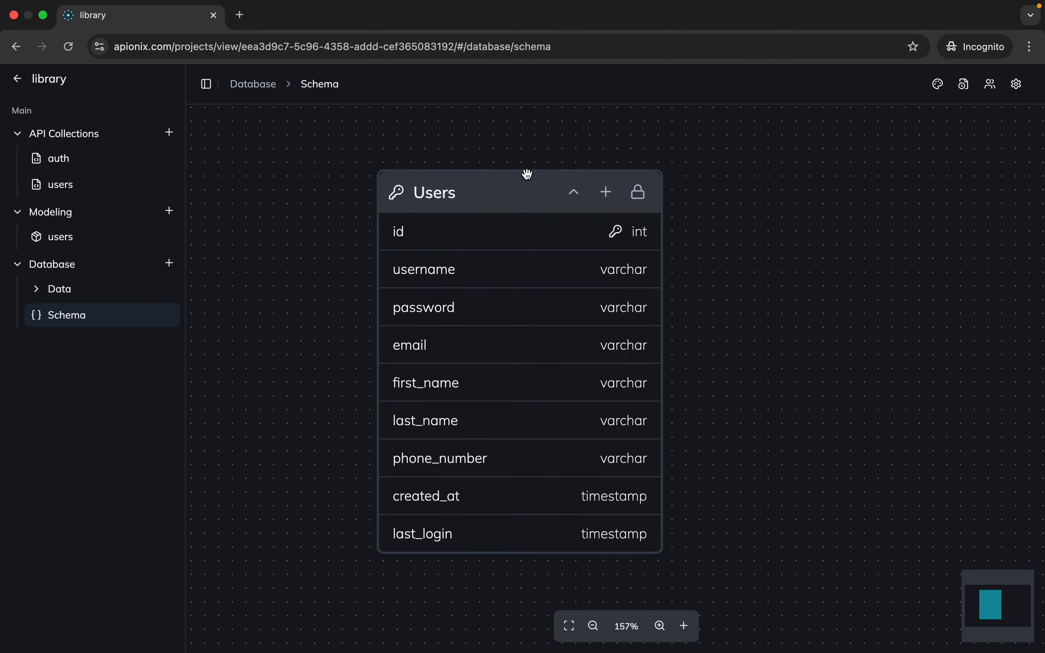
scroll(527, 172, down, 2)
drag(674, 212, 578, 228)
scroll(577, 228, up, 2)
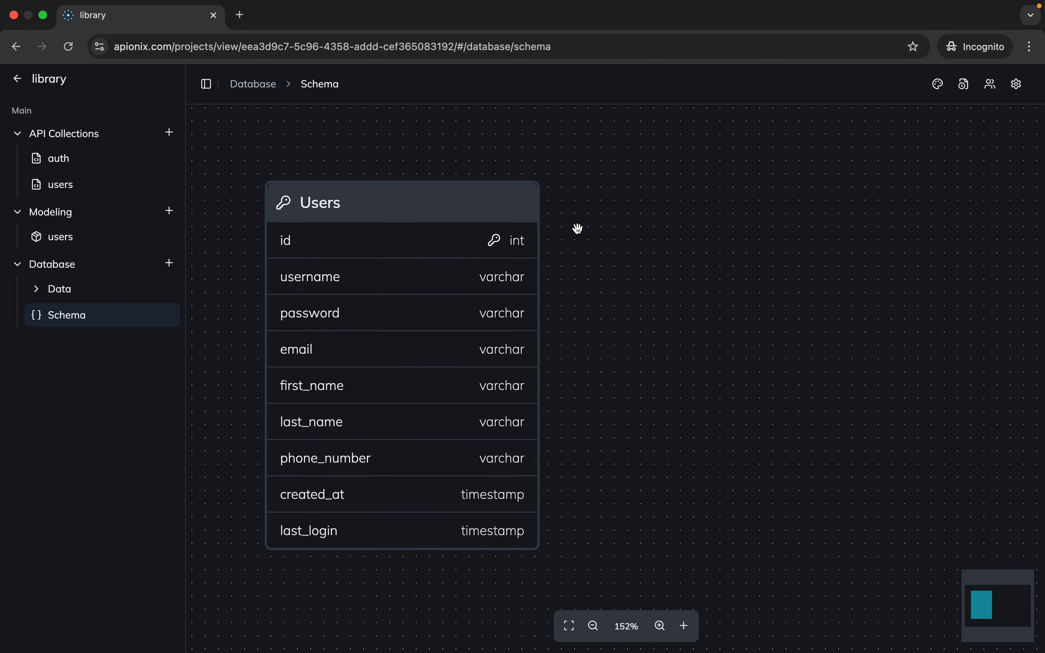
scroll(669, 372, up, 1)
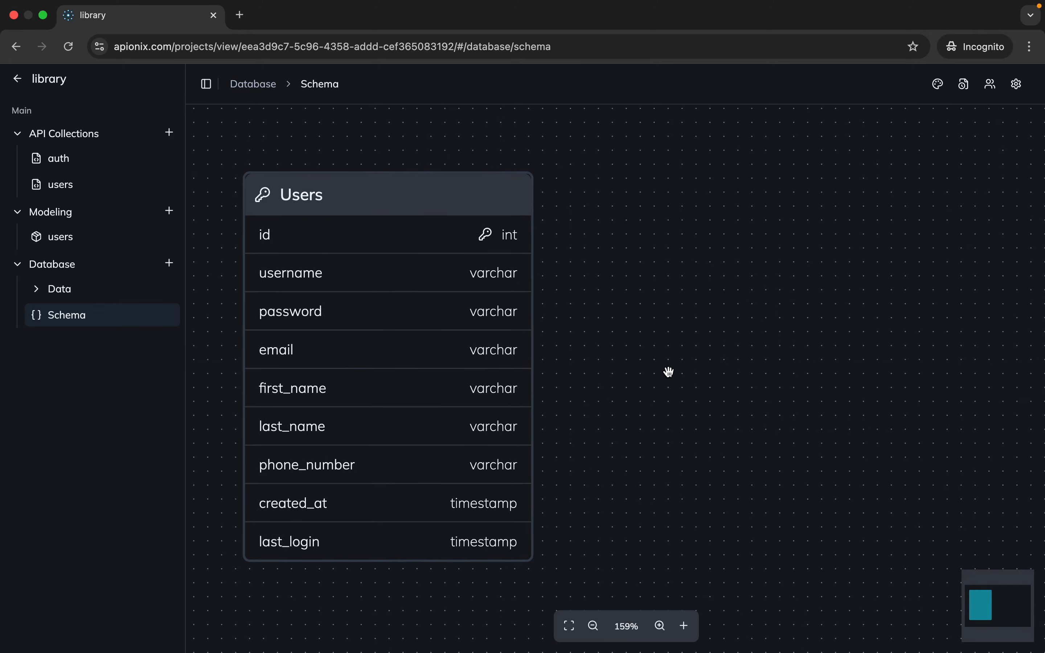
scroll(668, 372, down, 5)
drag(670, 372, 659, 328)
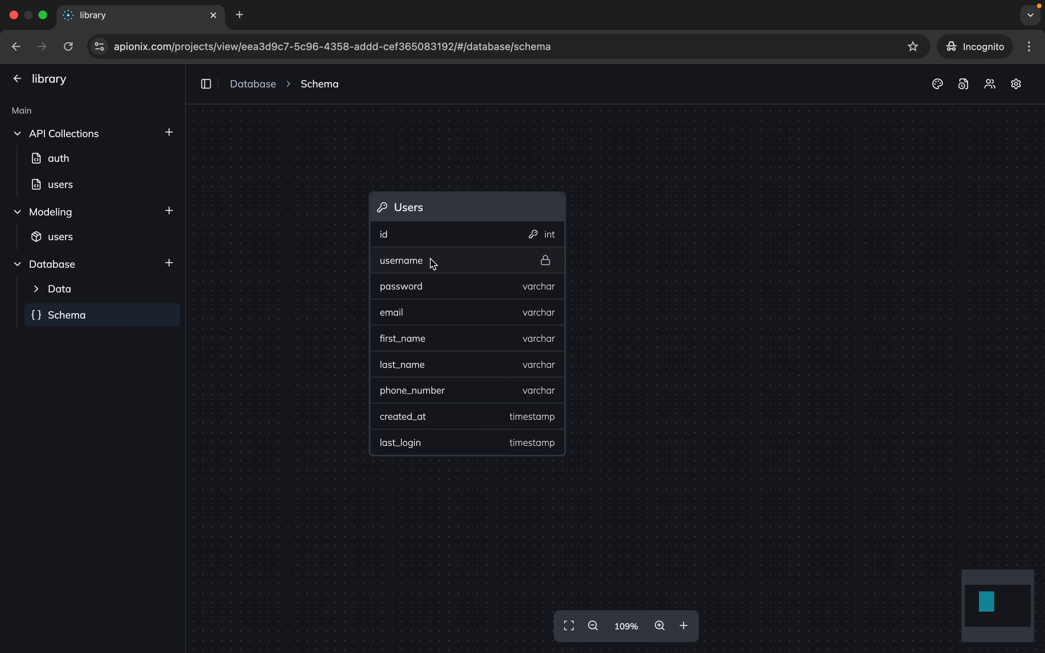
mouse_move(404, 319)
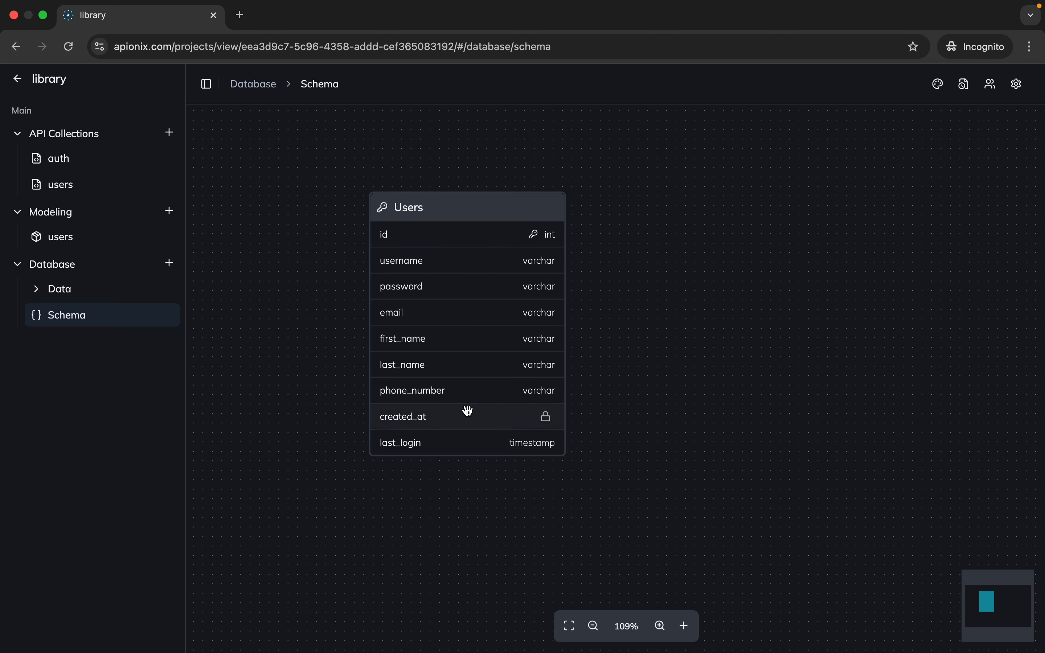
Open the Users table's records under the database's Data section
click(98, 299)
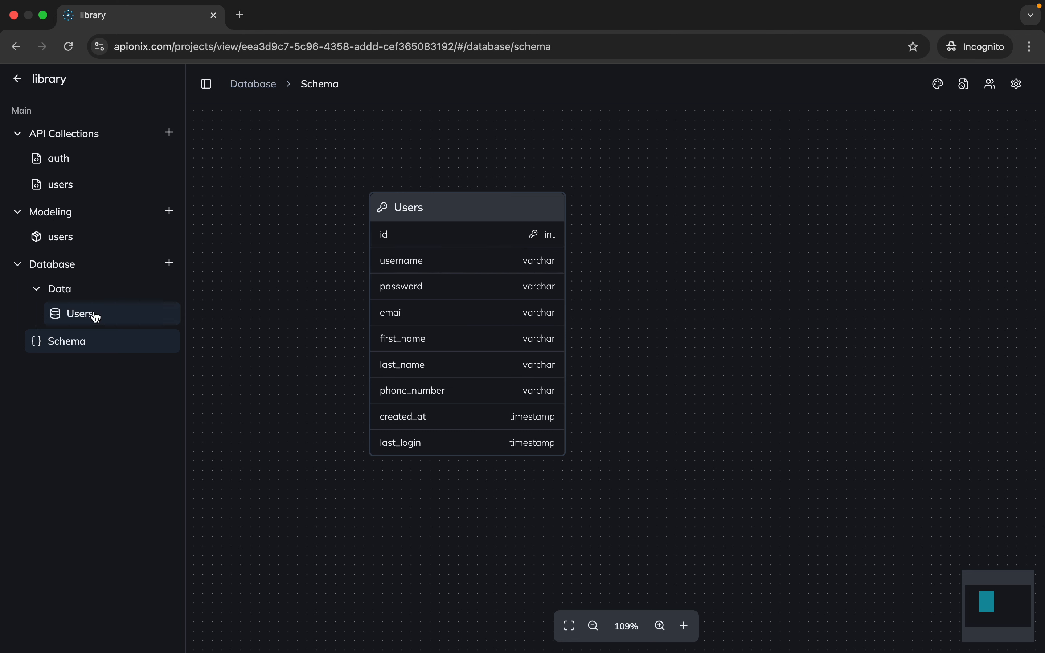
click(92, 315)
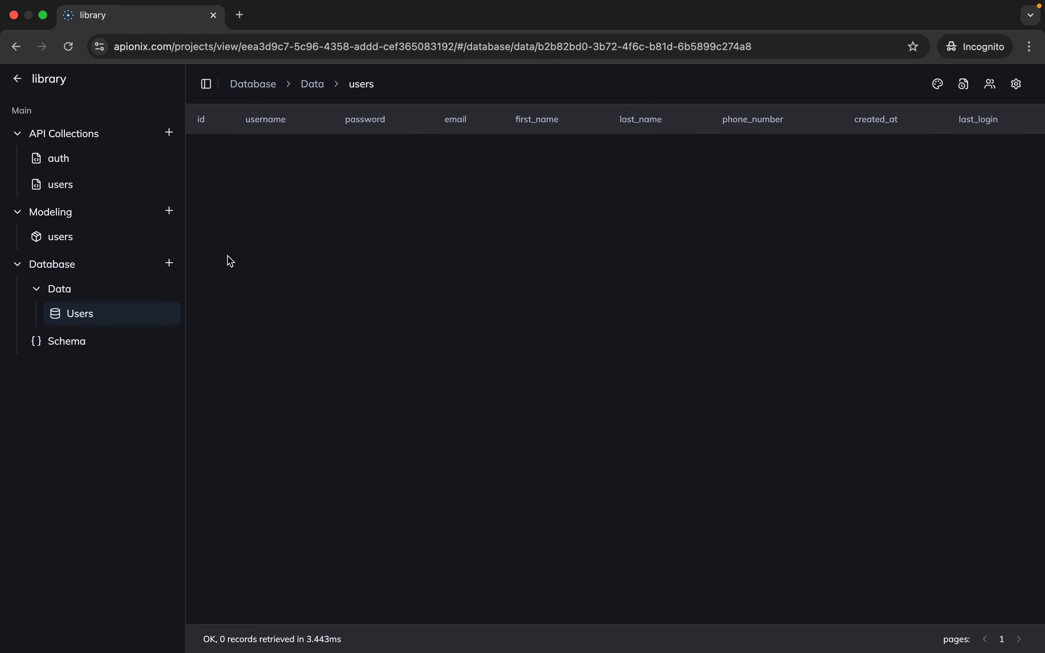
Open the users model collection and examine the GetUser model's fields and response payload
click(98, 238)
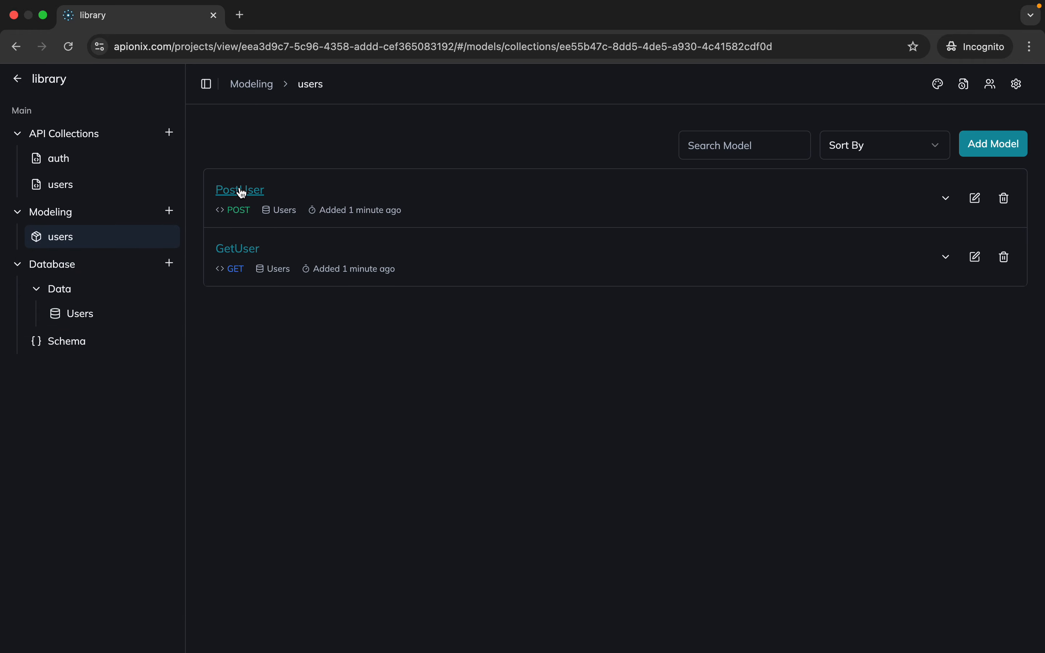
click(237, 249)
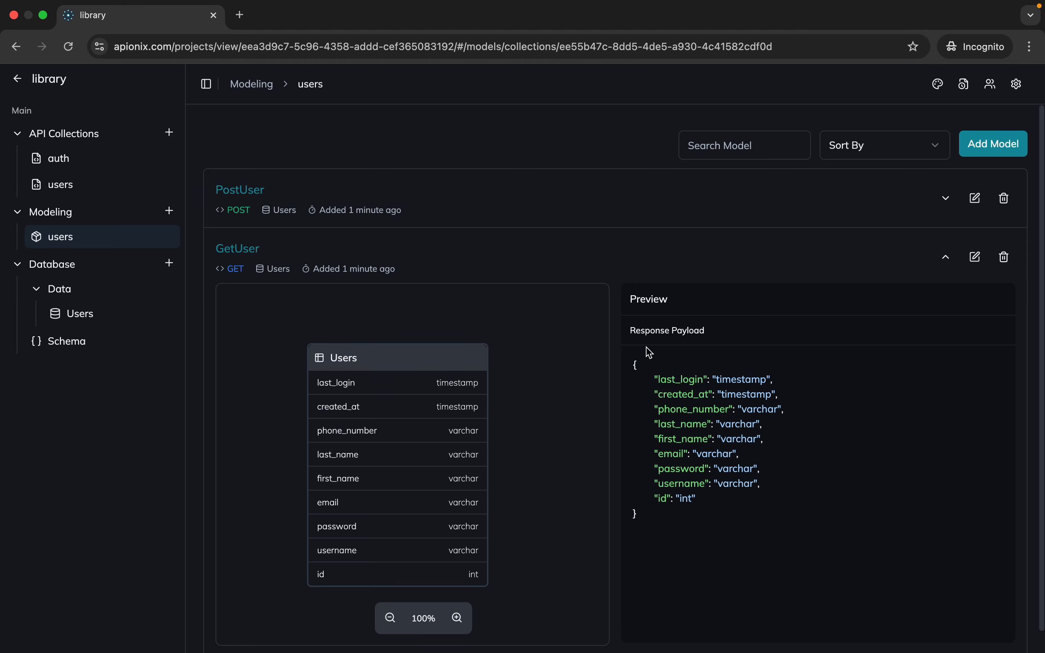
scroll(650, 353, down, 1)
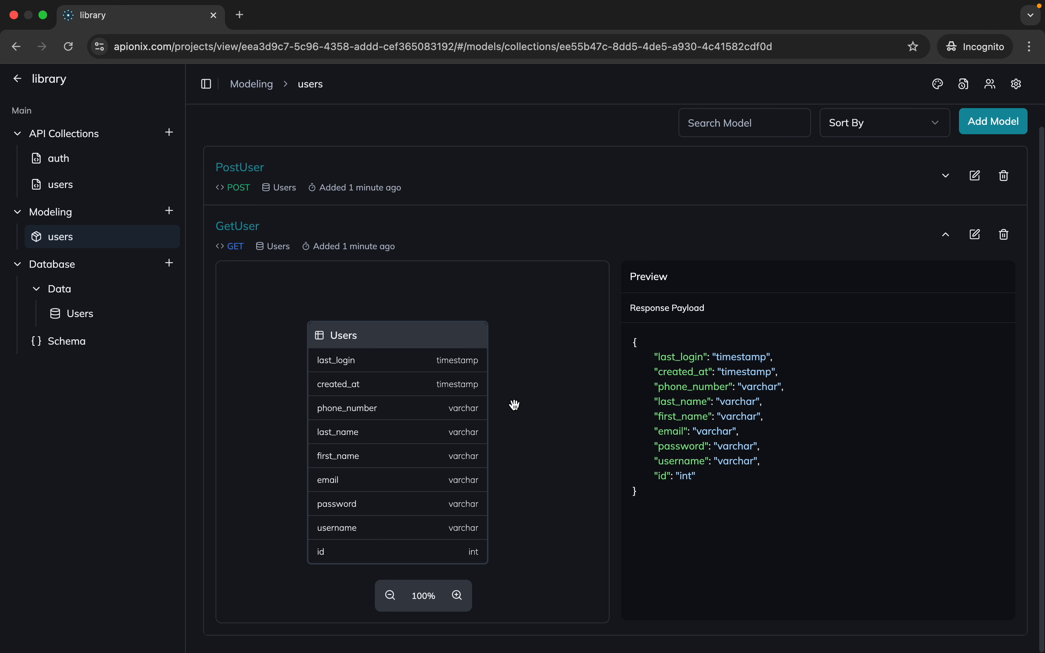
Expand the PostUser model and examine its fields and request body
mouse_move(470, 439)
click(242, 178)
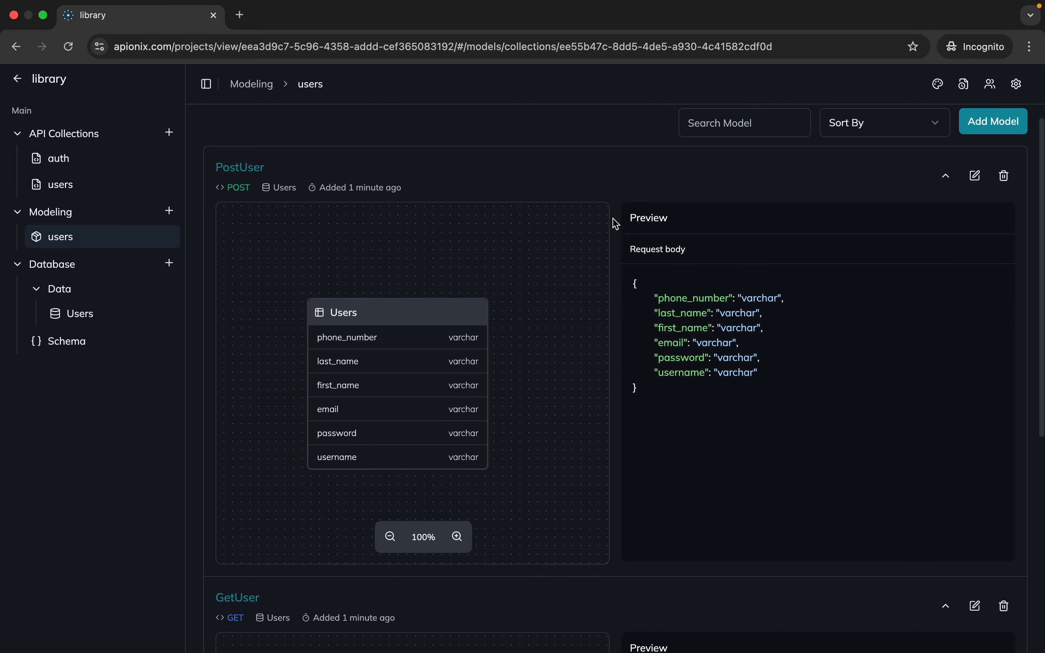
scroll(616, 223, down, 5)
scroll(616, 224, up, 4)
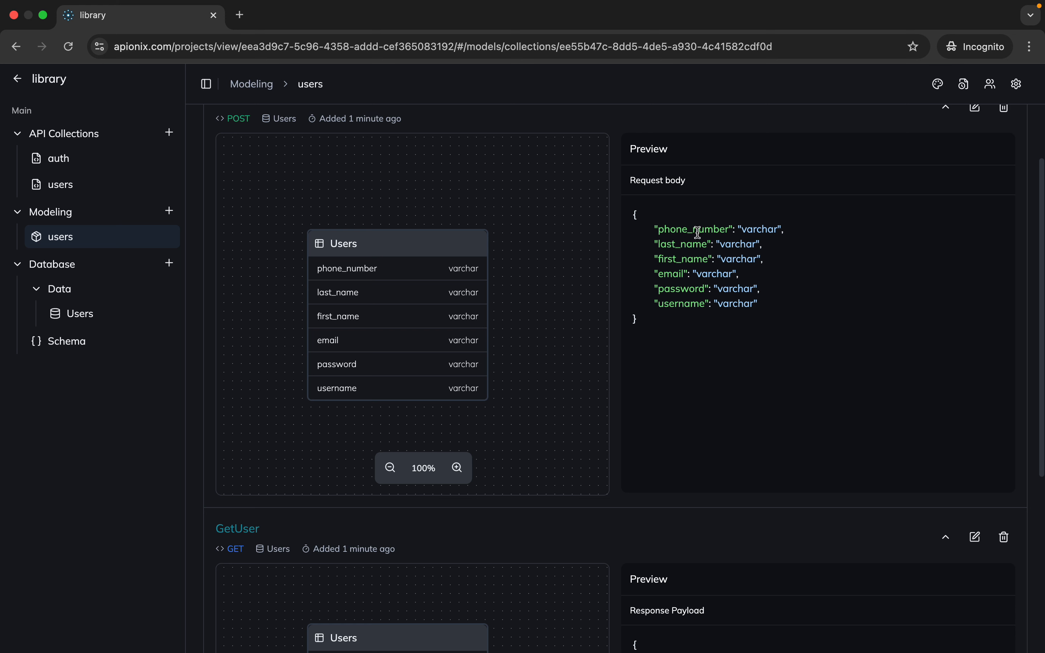
scroll(695, 307, up, 1)
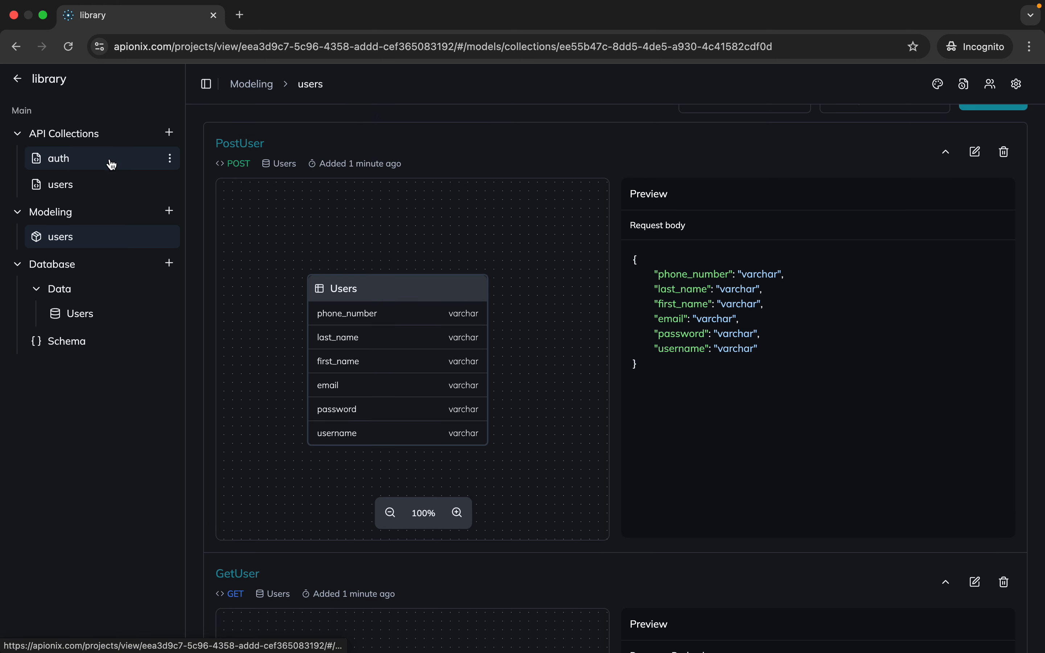
Examine the GetUsers and RegisterUser requests in the users API collection, and open the auth collection's API list
click(113, 179)
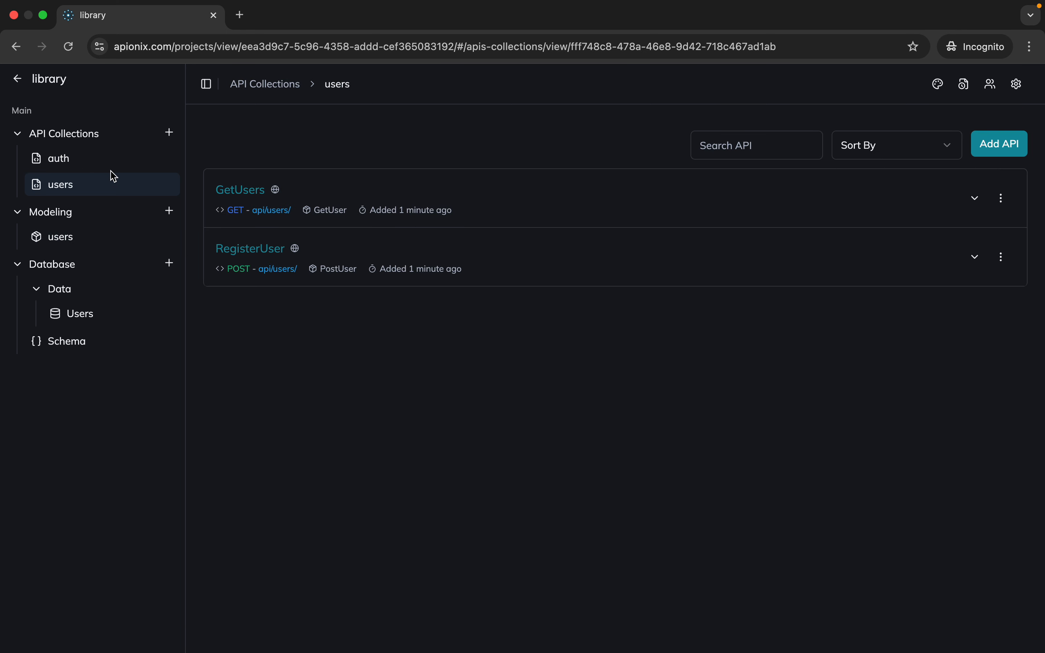
click(255, 197)
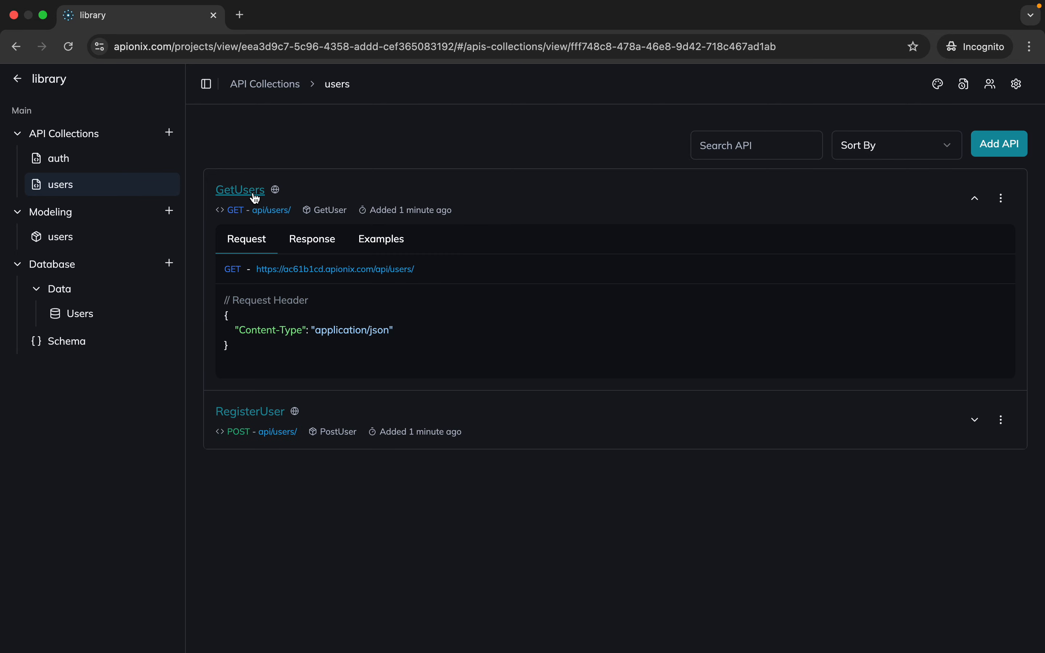
click(268, 416)
scroll(264, 413, down, 3)
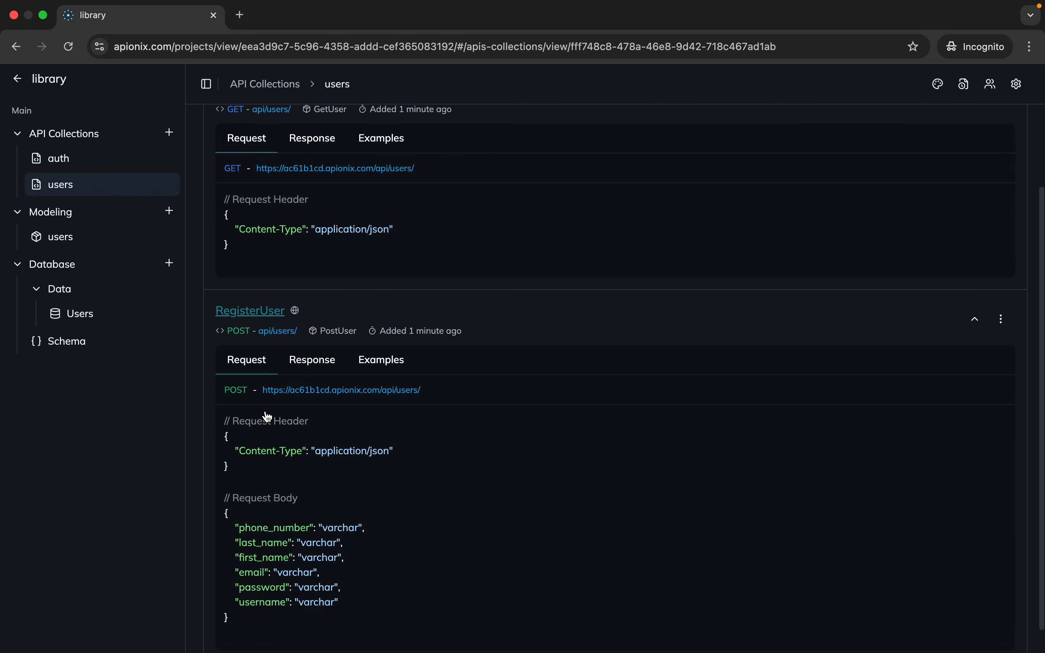
scroll(218, 367, up, 3)
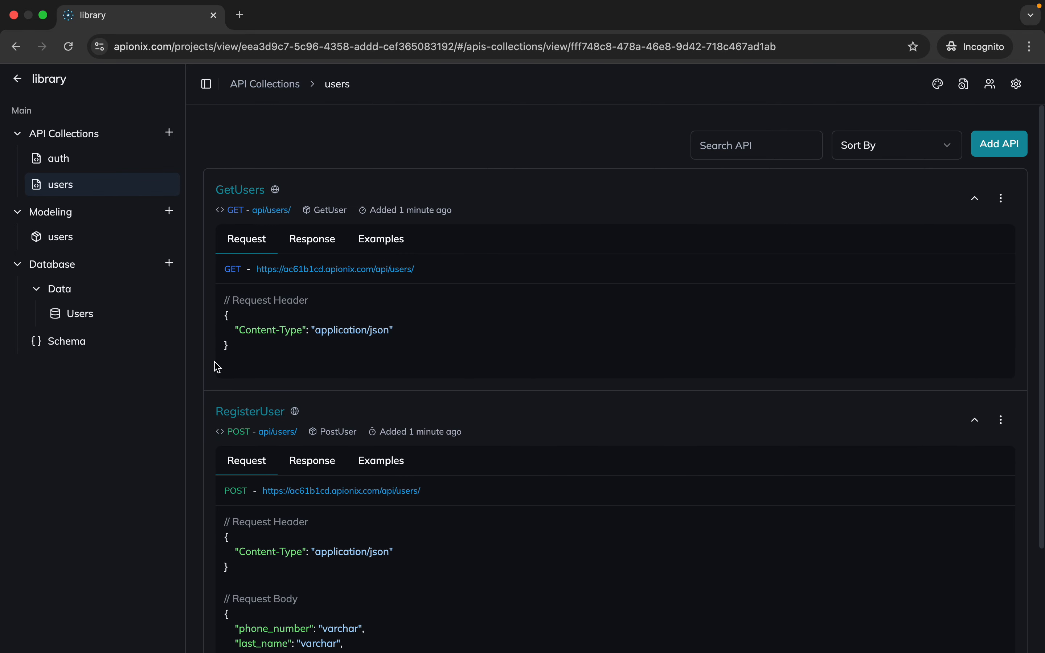
click(114, 168)
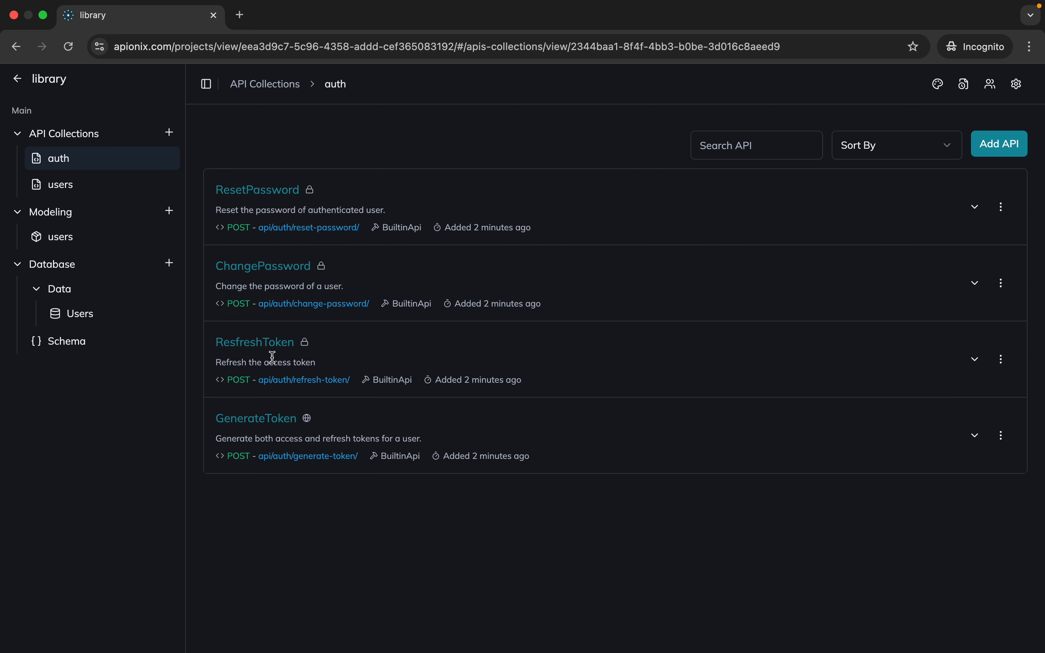
Add a table named Books to the database schema
click(81, 339)
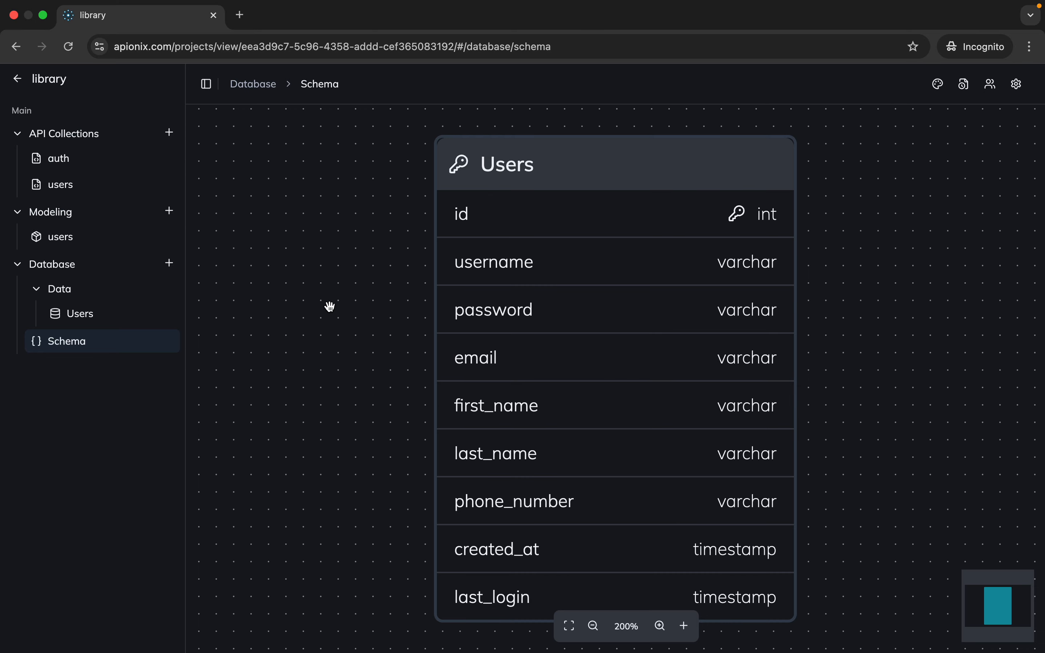
scroll(329, 306, down, 3)
drag(714, 324, 646, 324)
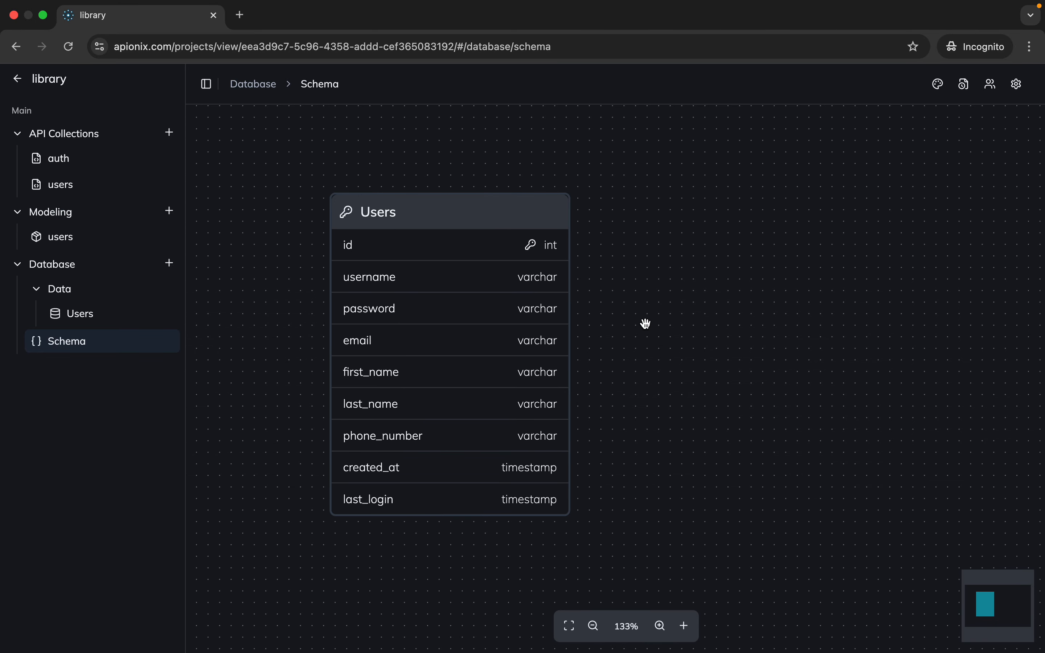
click(685, 626)
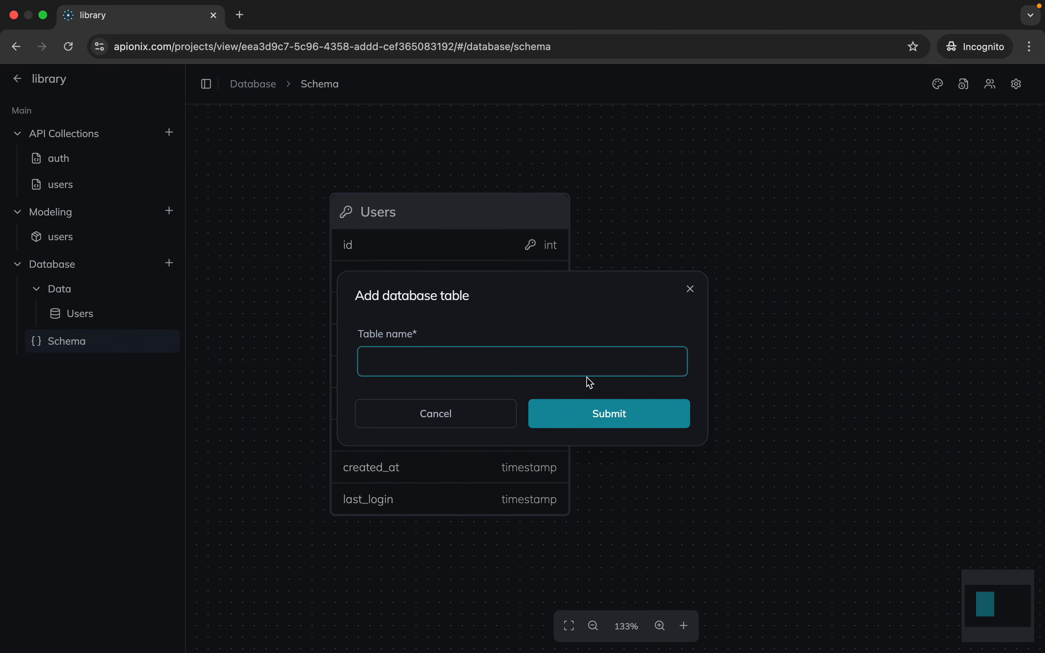
click(582, 359)
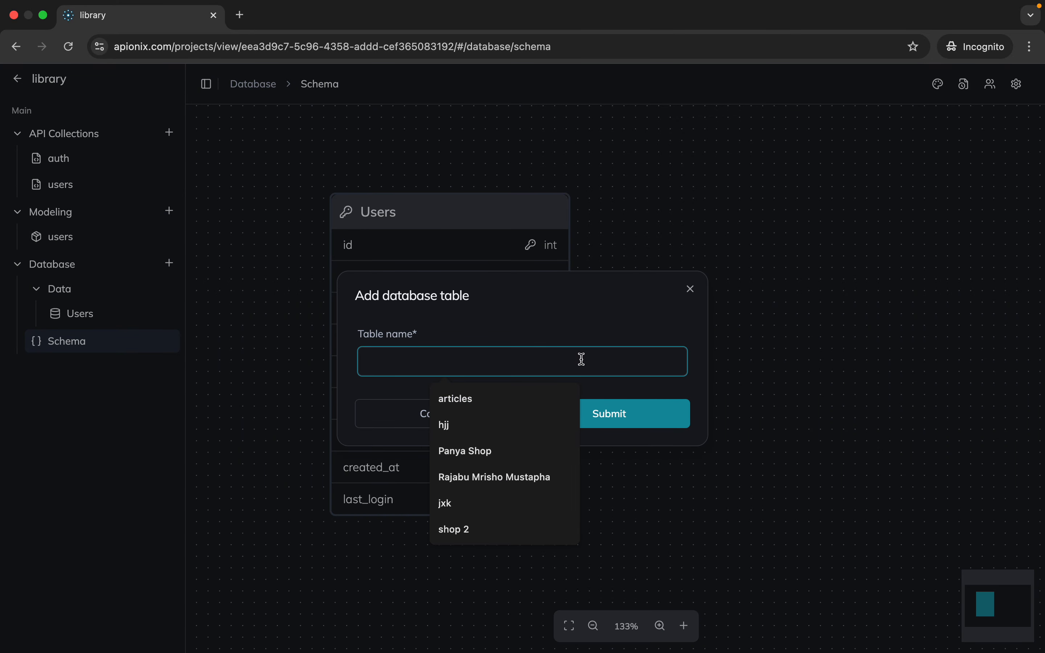
text(Book)
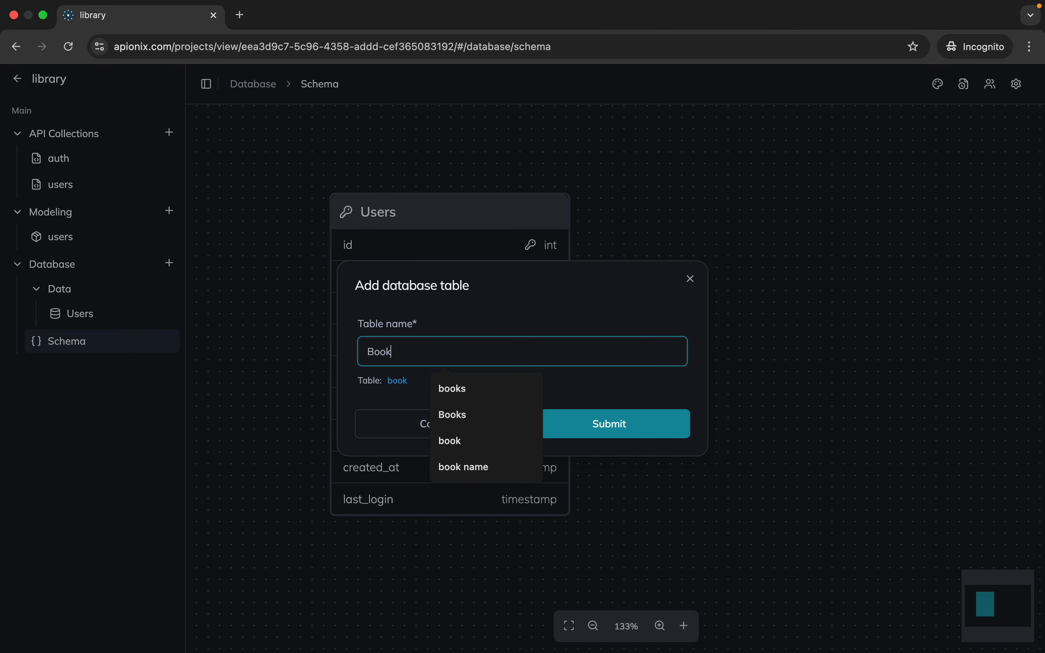
text( tab)
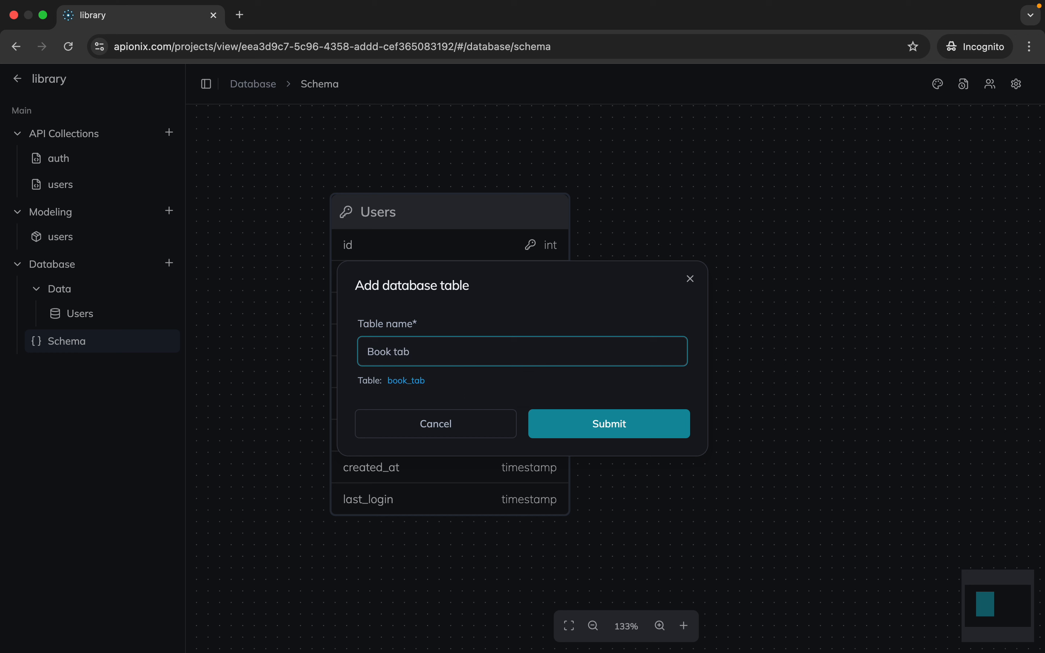
key(BackSpace)
key(BackSpace)
key(BackSpace)
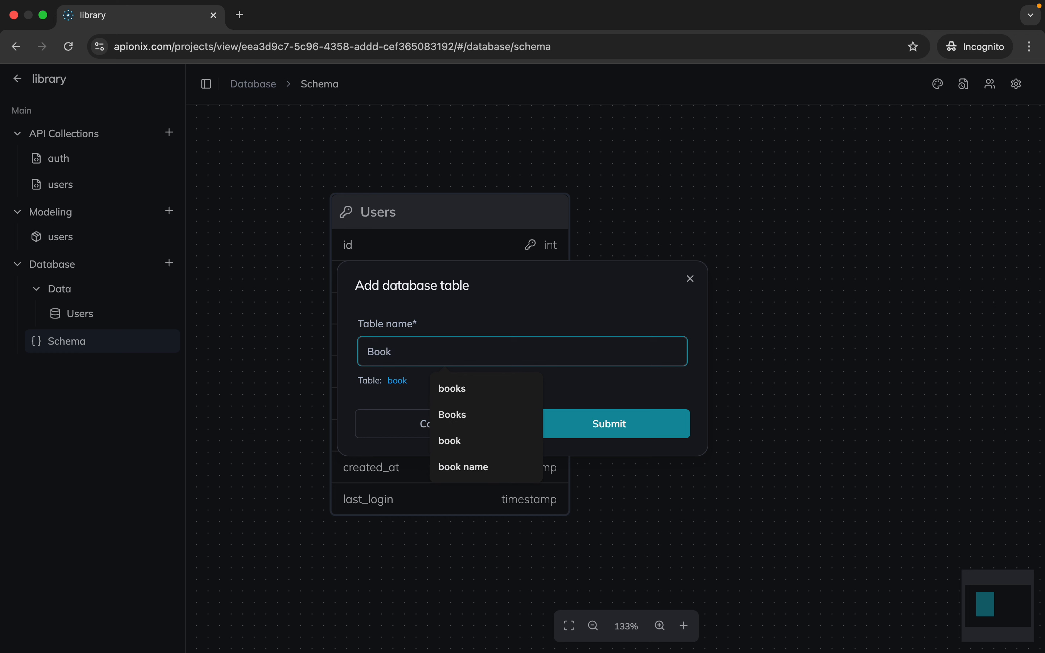
text(s)
click(670, 428)
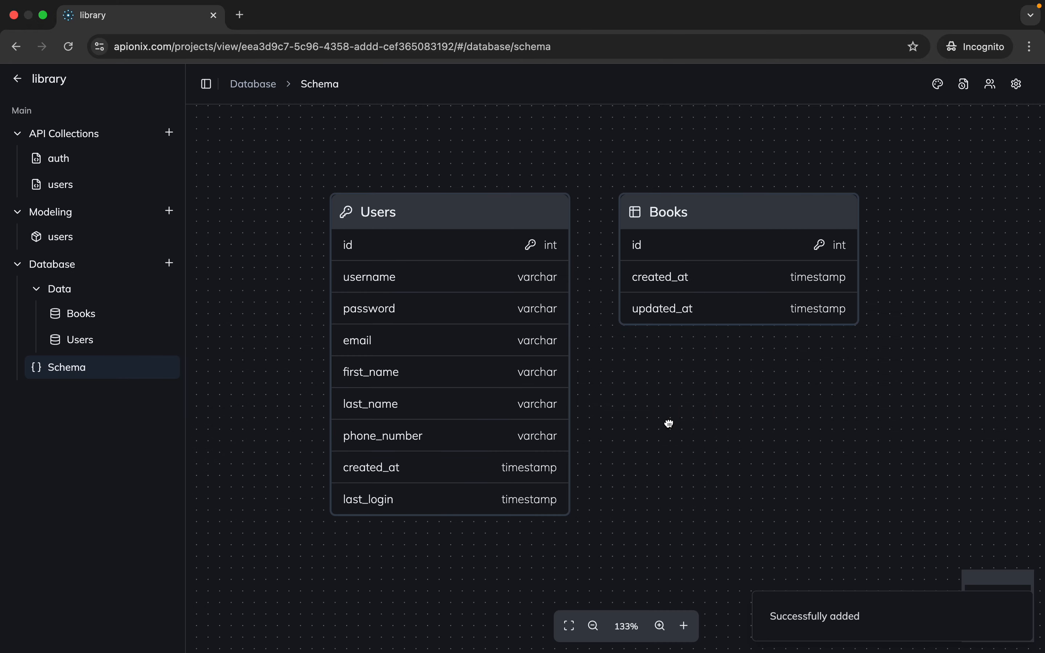
Add a varchar column named title to the Books table
drag(669, 423, 581, 401)
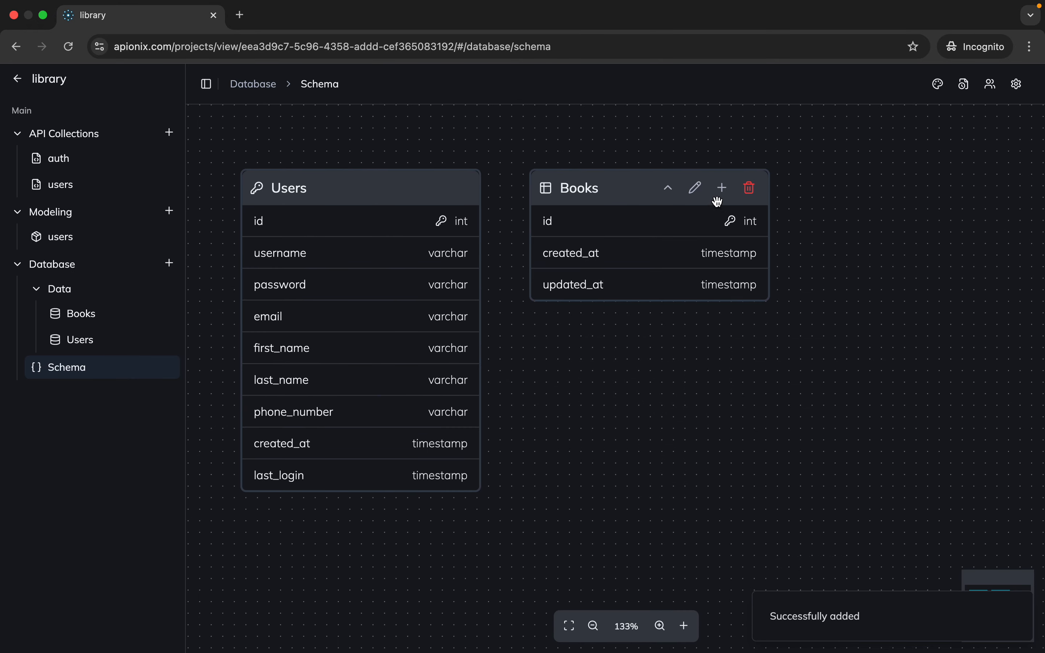
click(721, 189)
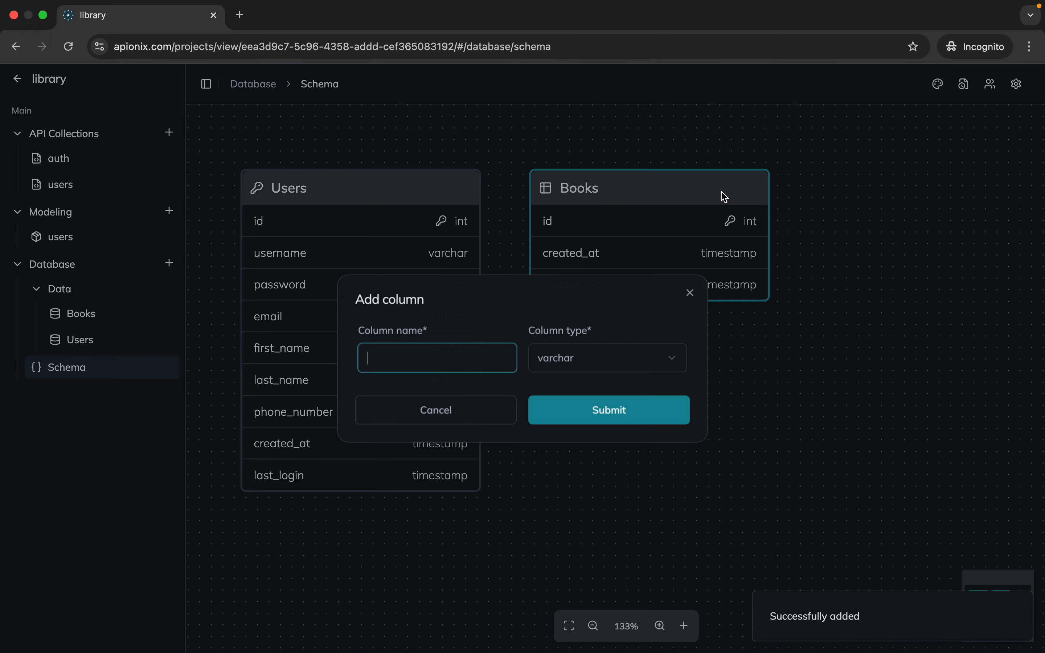
click(482, 357)
text(title)
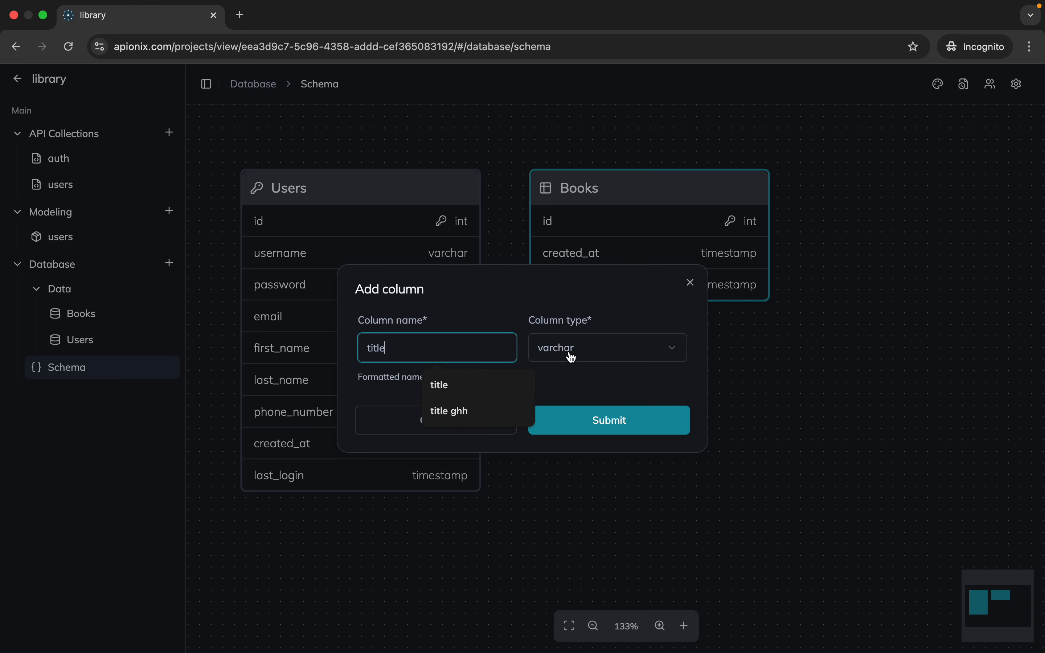
click(591, 422)
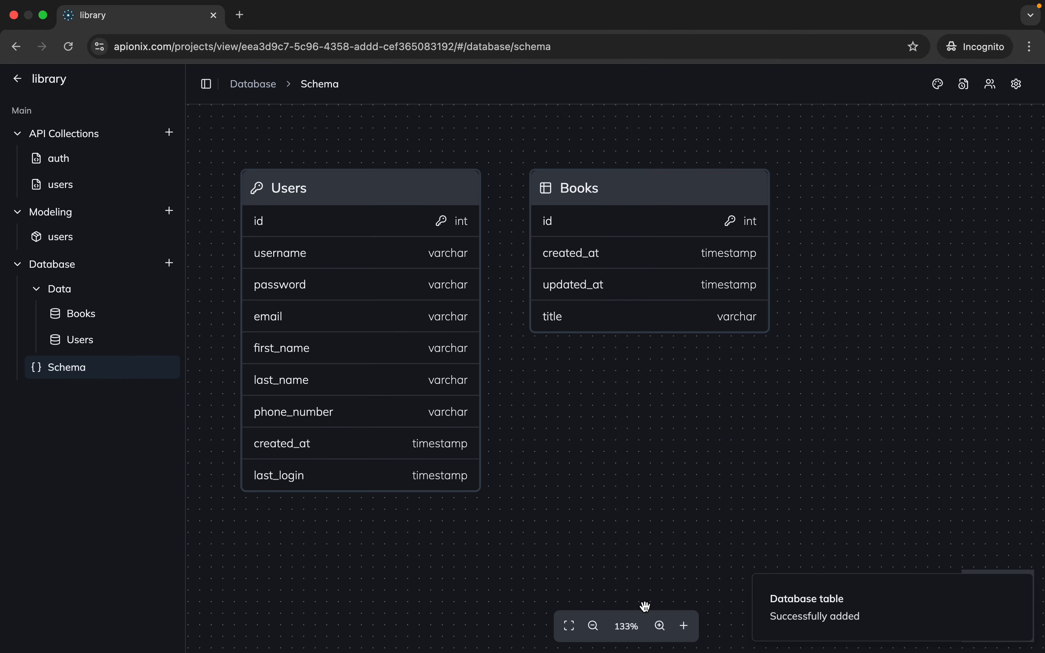
Add a table named description to the database schema
click(685, 625)
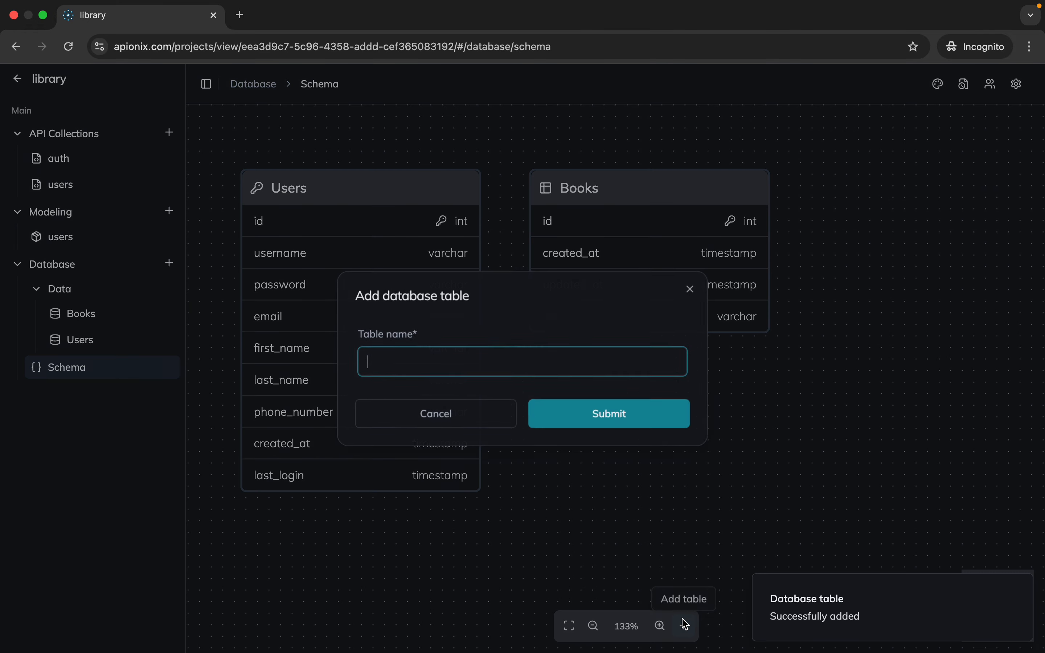
click(463, 368)
text(descr)
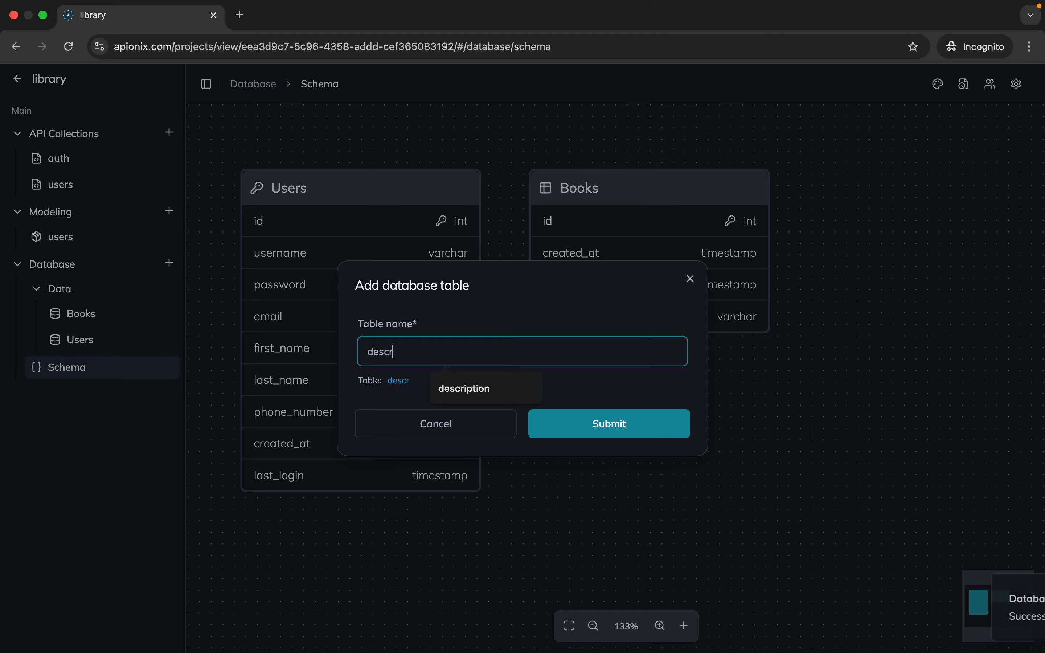
text(iption)
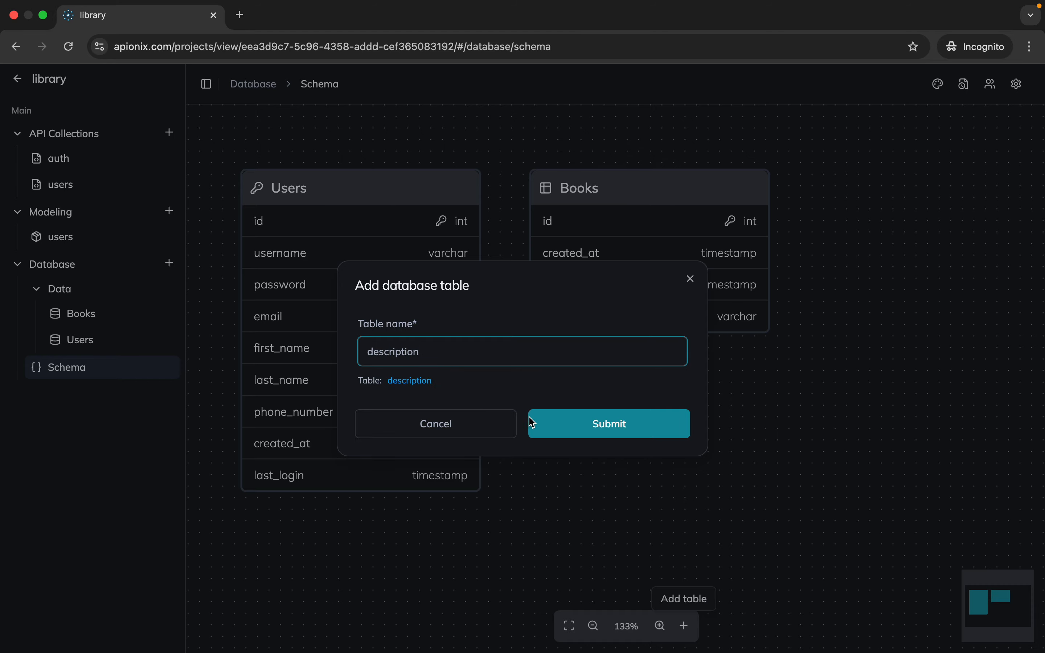
click(560, 431)
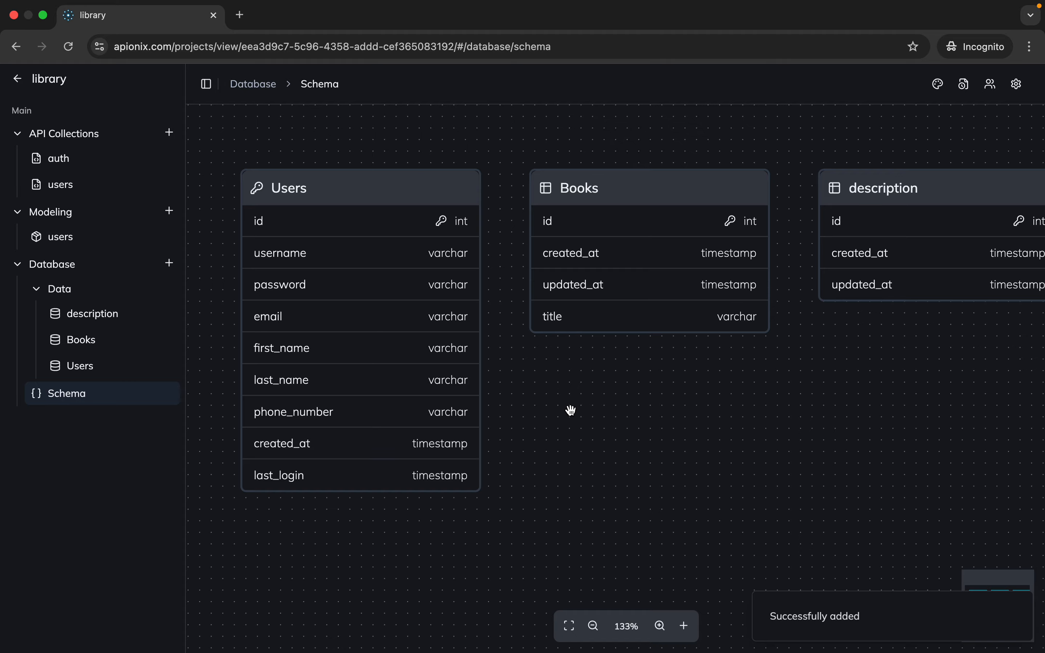
Delete the description table from the database schema
drag(672, 402, 585, 408)
mouse_move(921, 209)
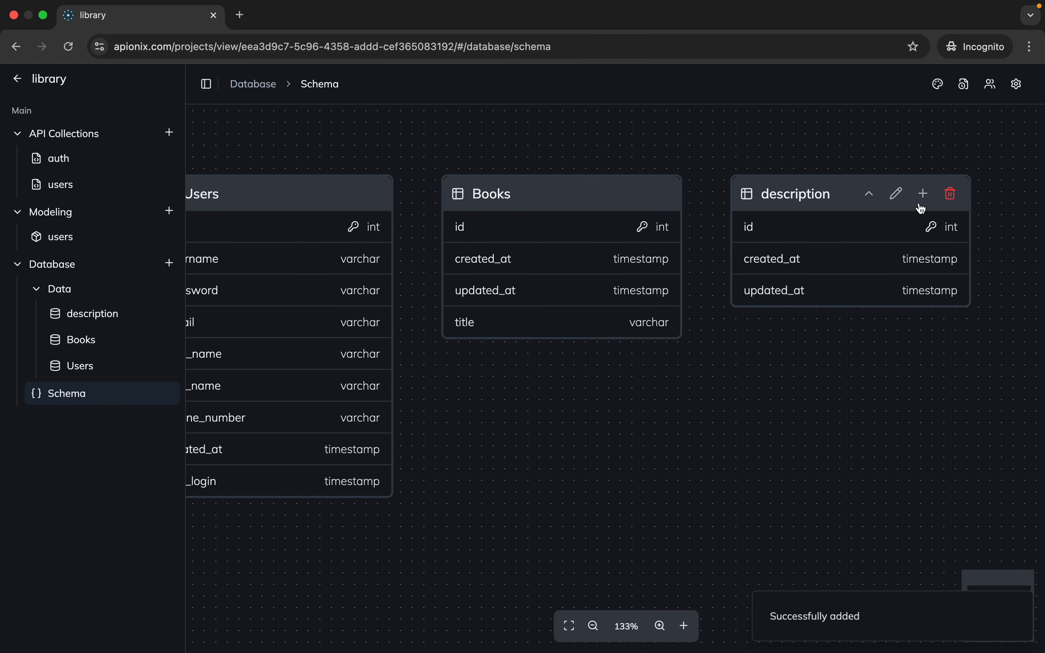
click(951, 194)
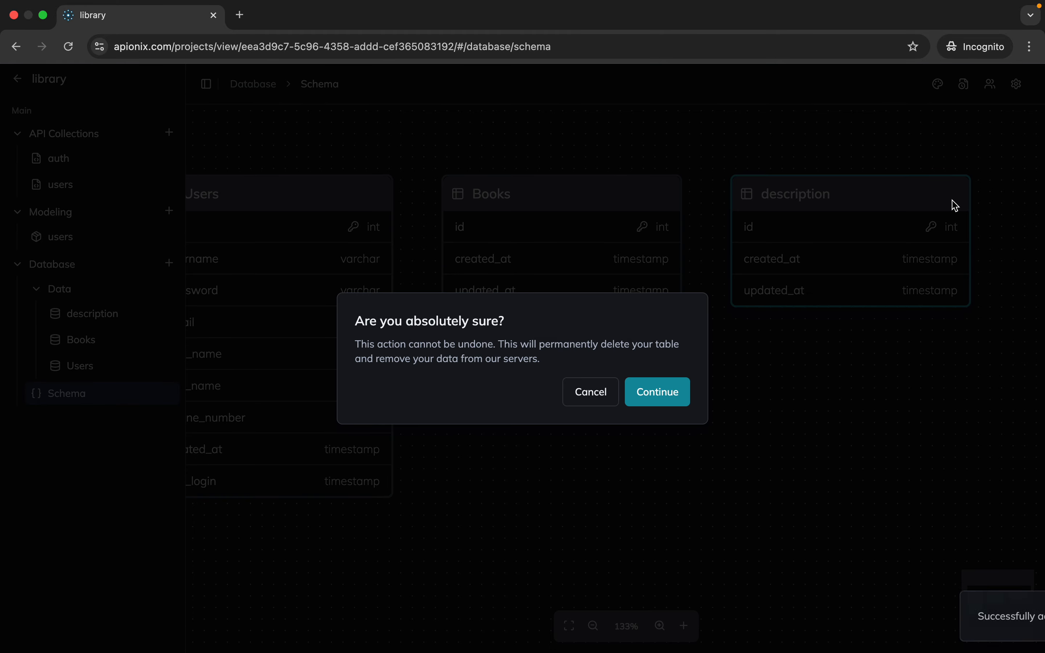
click(679, 388)
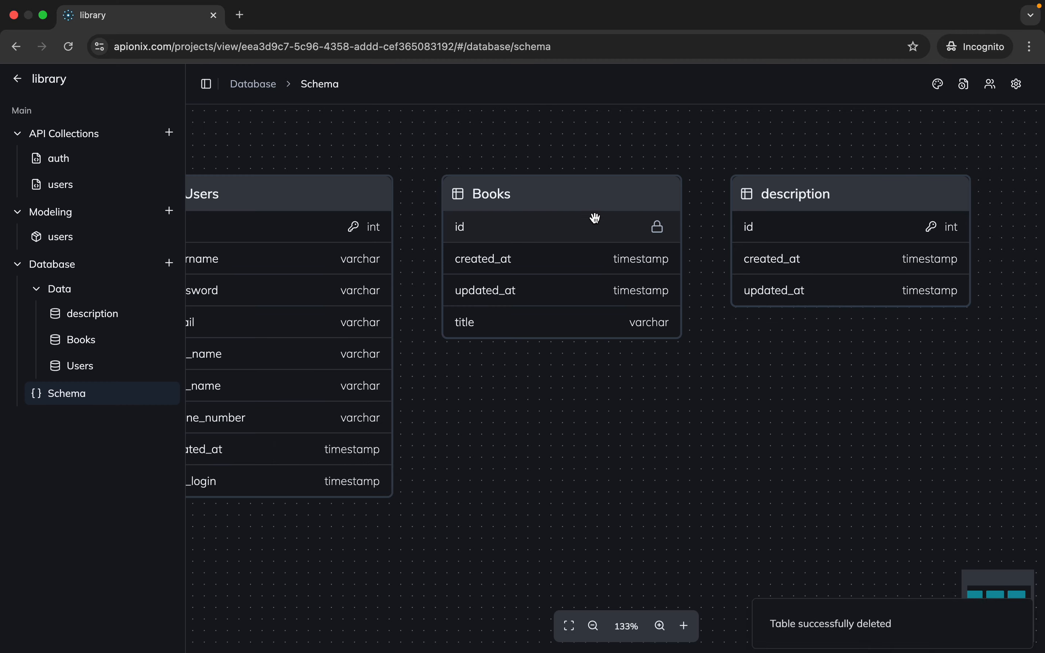
Add a text column named description to the Books table
mouse_move(587, 204)
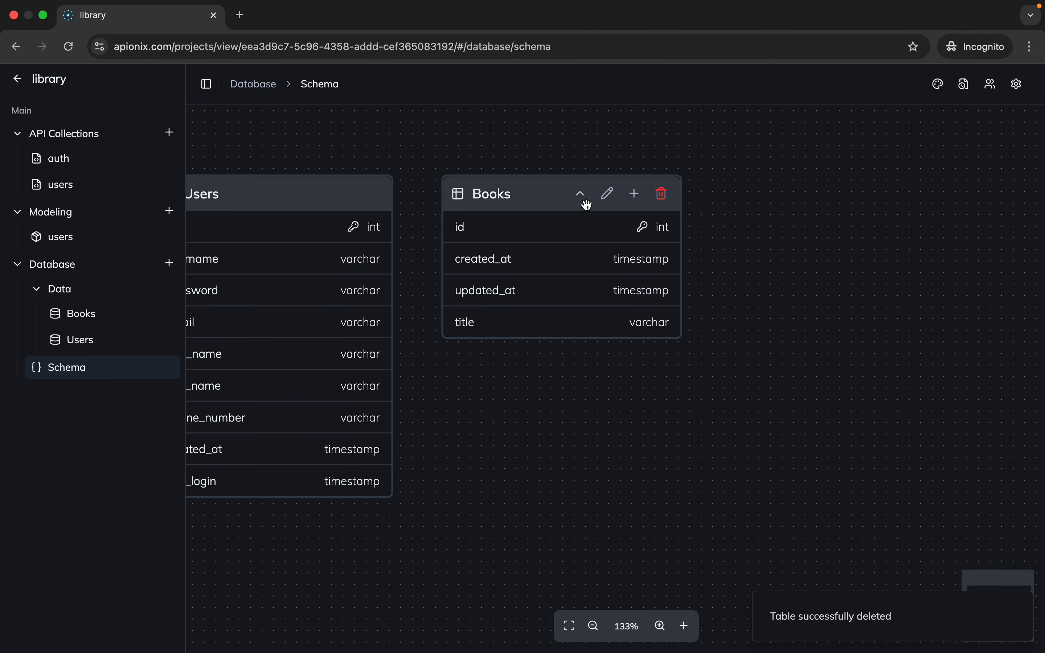
click(635, 195)
click(463, 355)
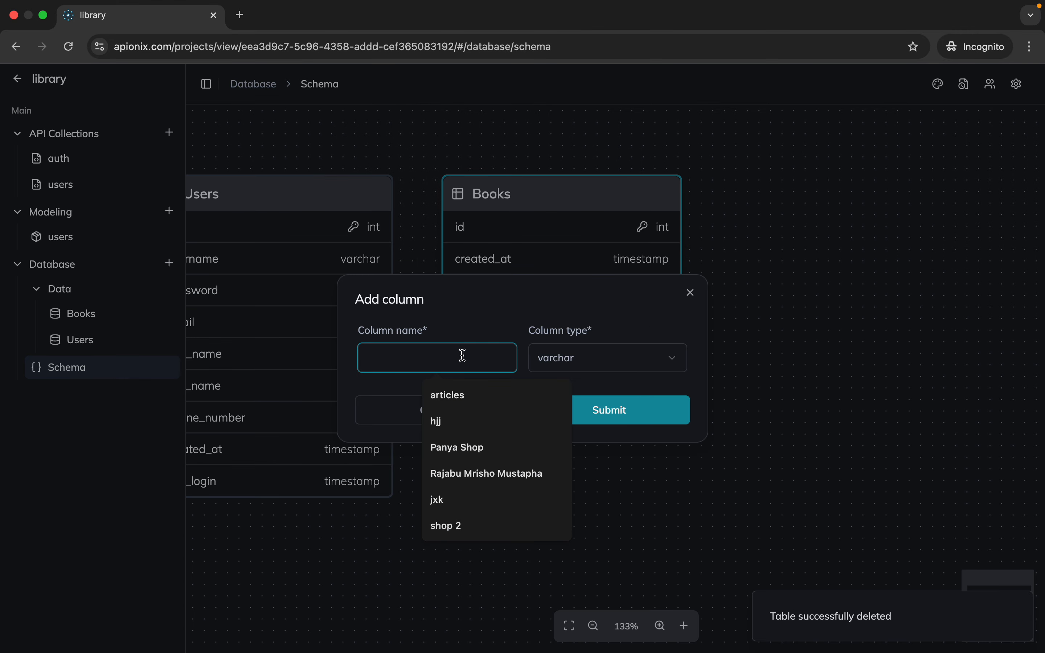
text(descrip)
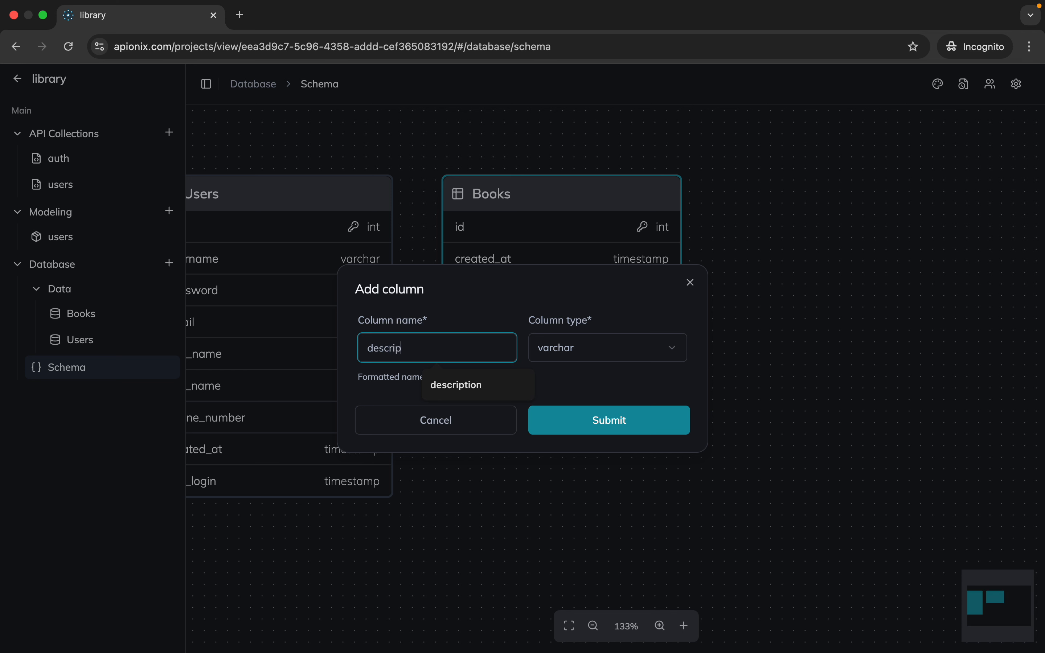
text(tion)
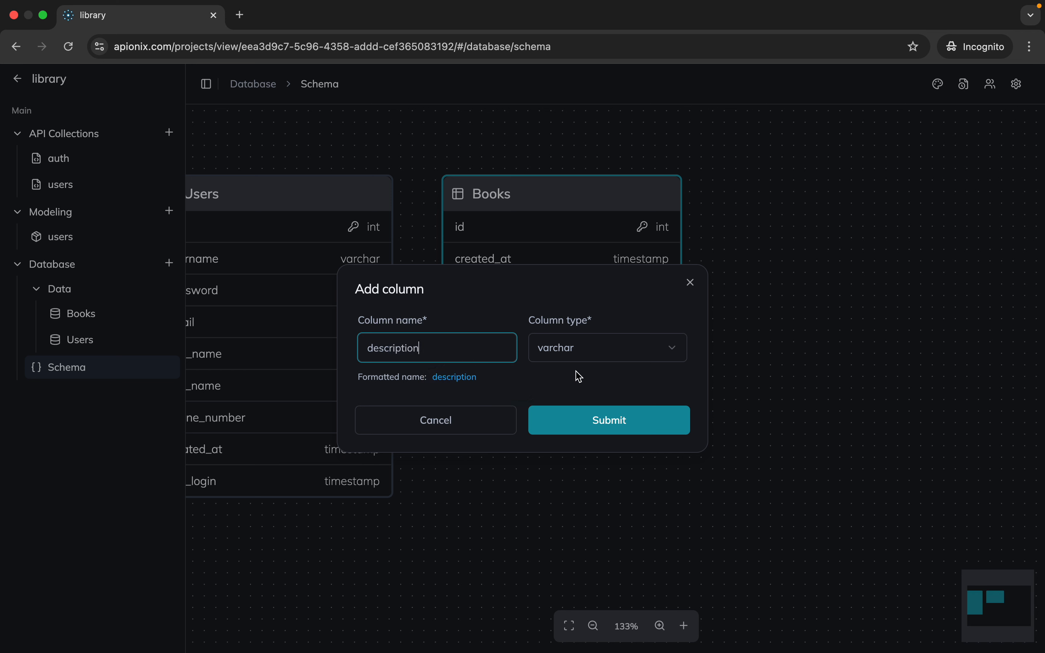
click(587, 361)
click(582, 472)
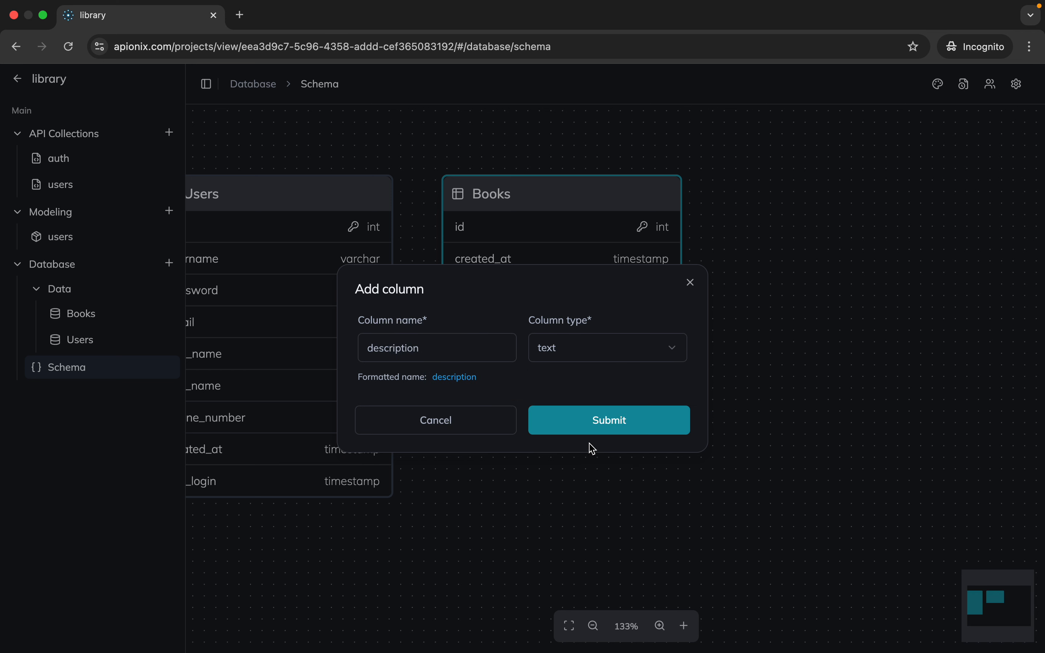
click(598, 433)
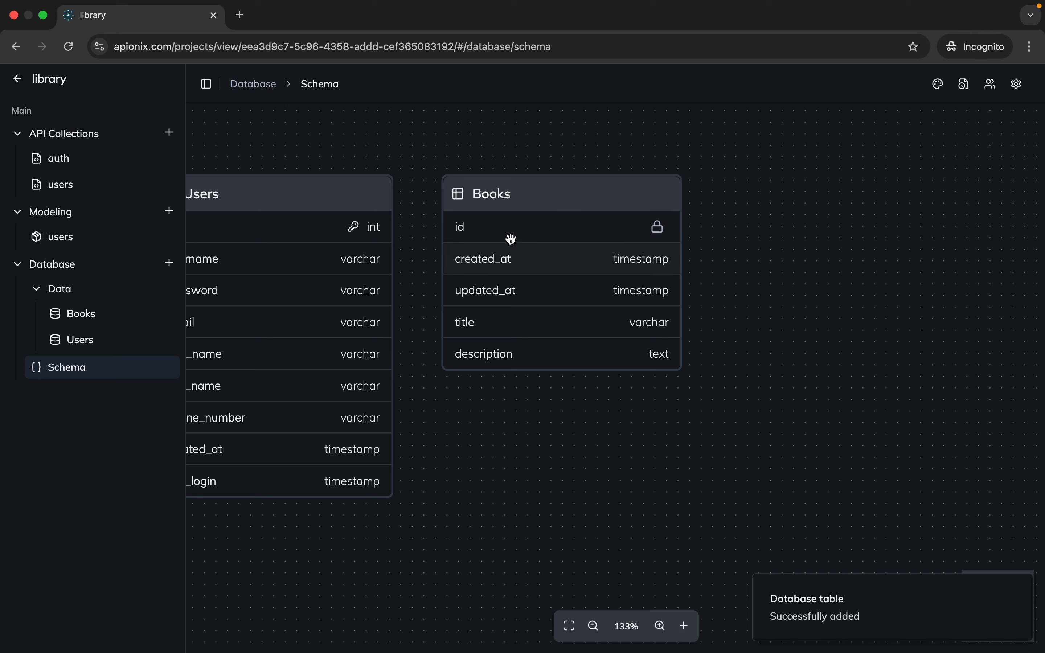
mouse_move(486, 343)
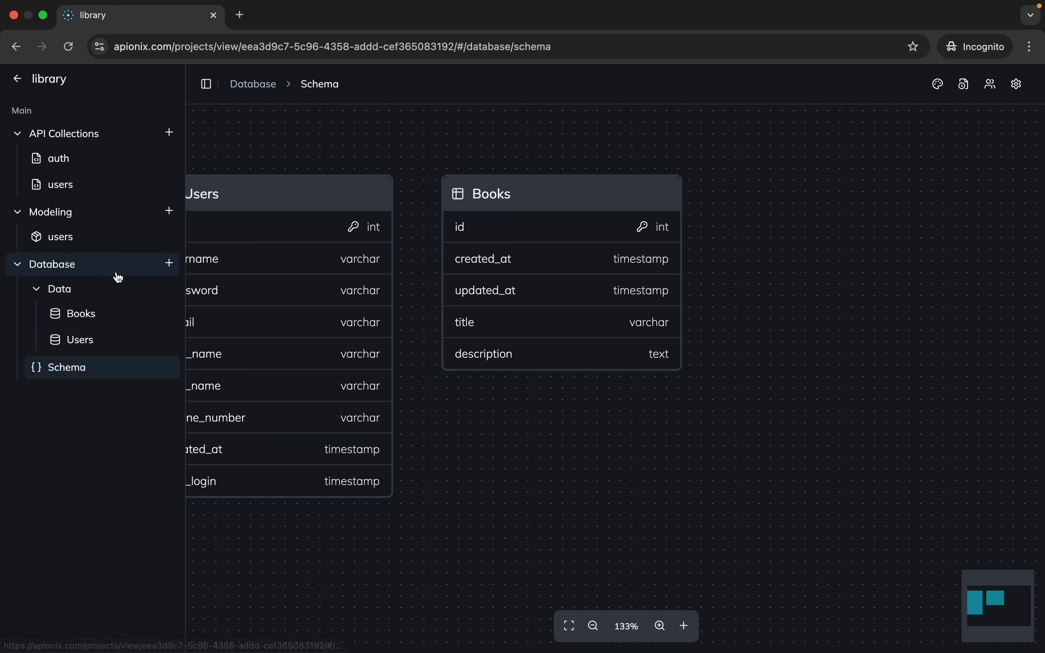
Create a model collection named books
click(108, 236)
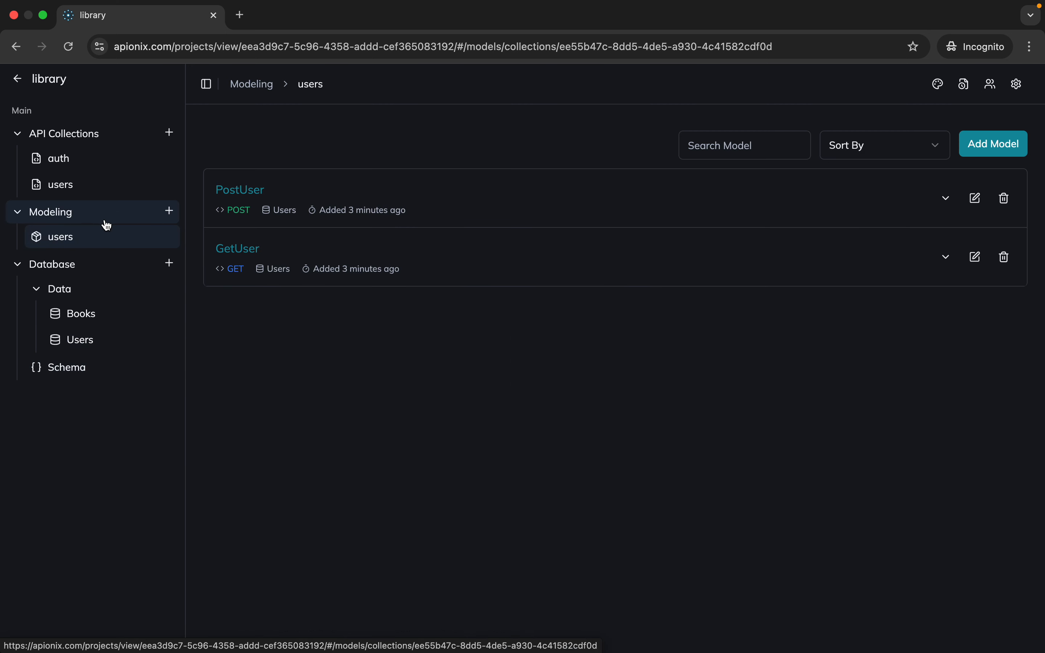
click(169, 211)
click(441, 366)
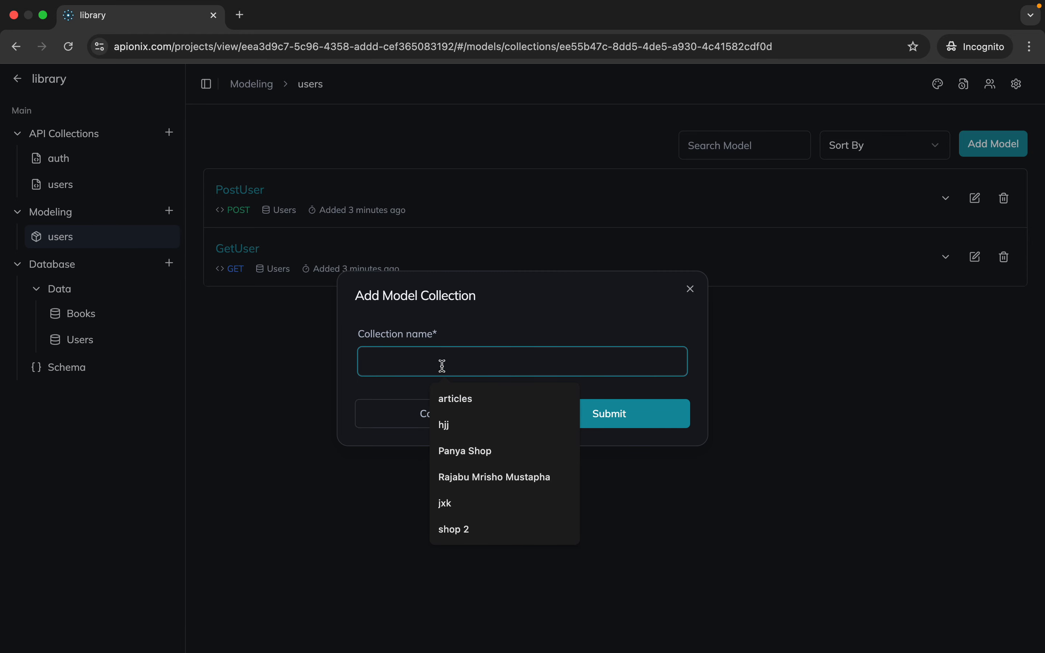
text(boo)
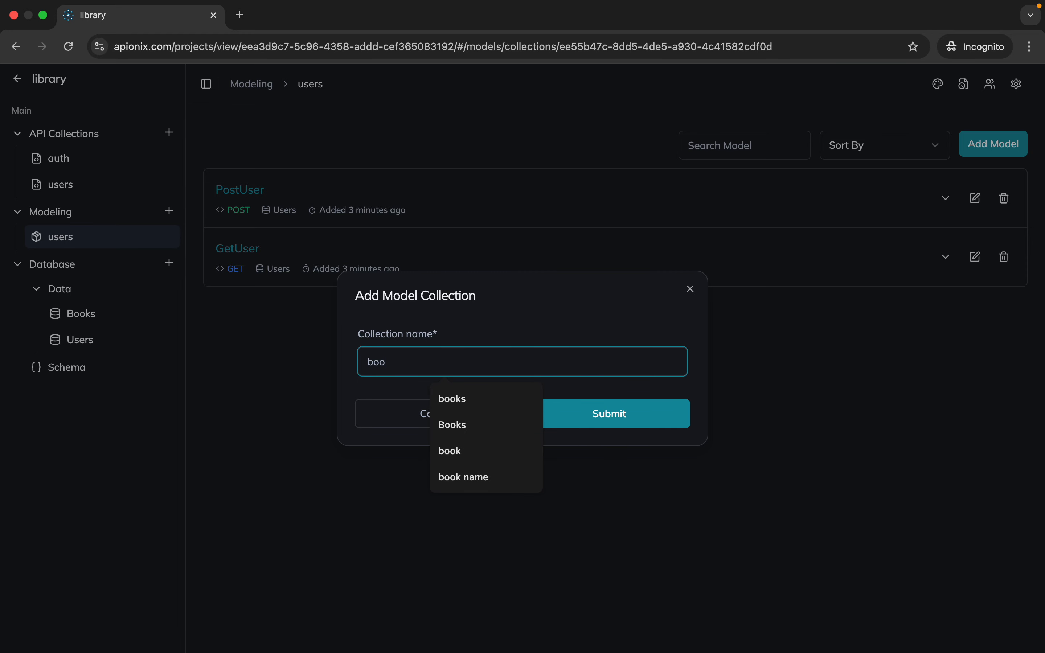
text(ks)
click(609, 414)
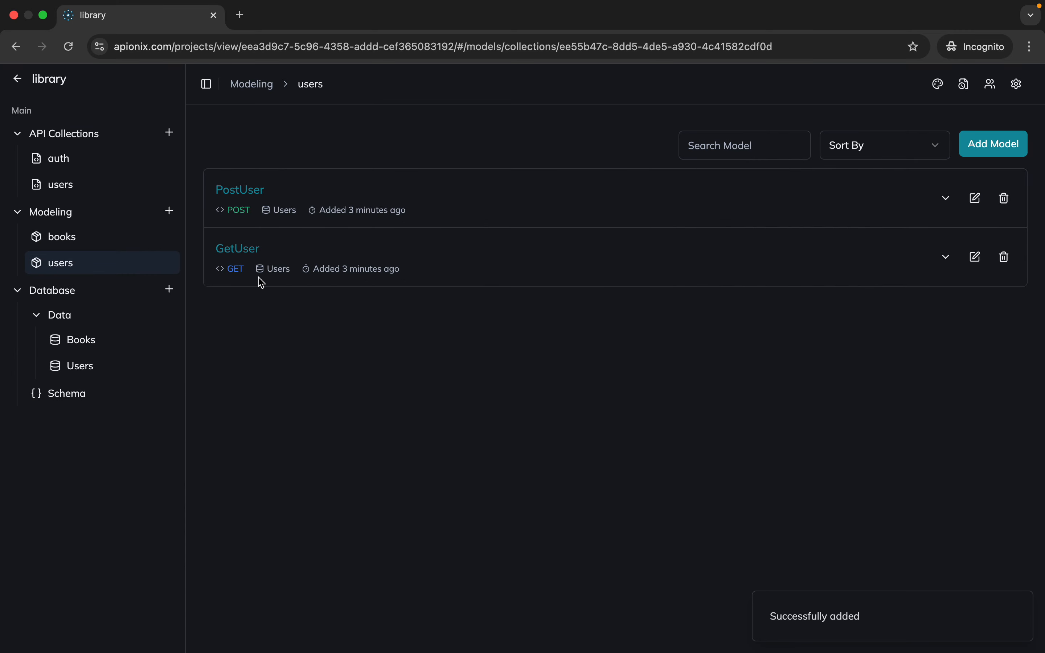
Add a POST model named PostBook to the books model collection, linked to the Books database table
click(89, 243)
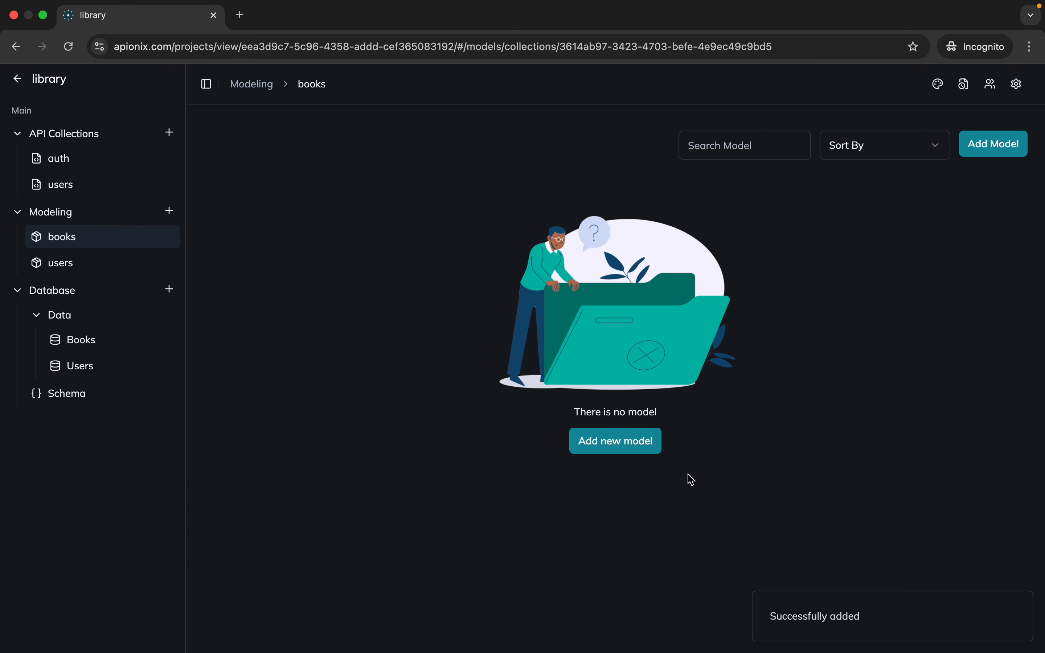
click(629, 449)
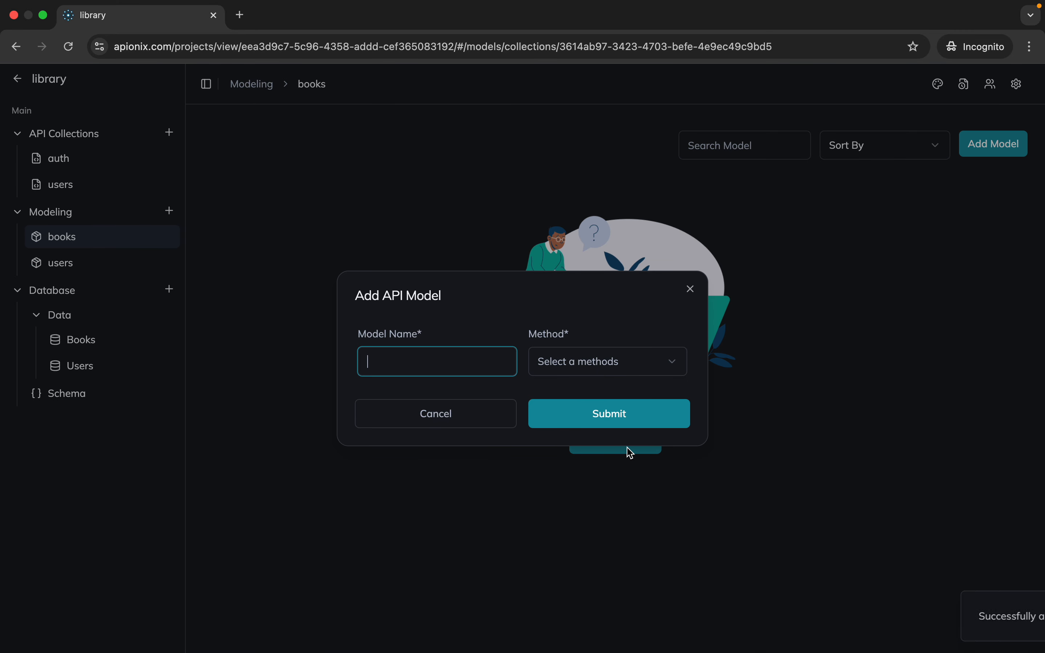
click(280, 298)
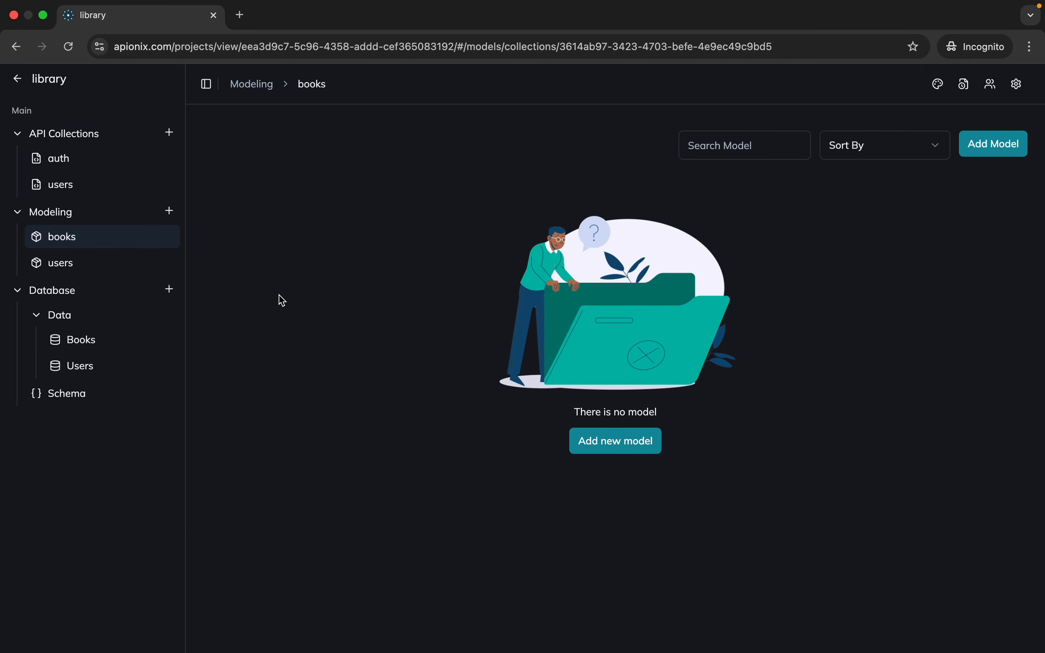
click(596, 444)
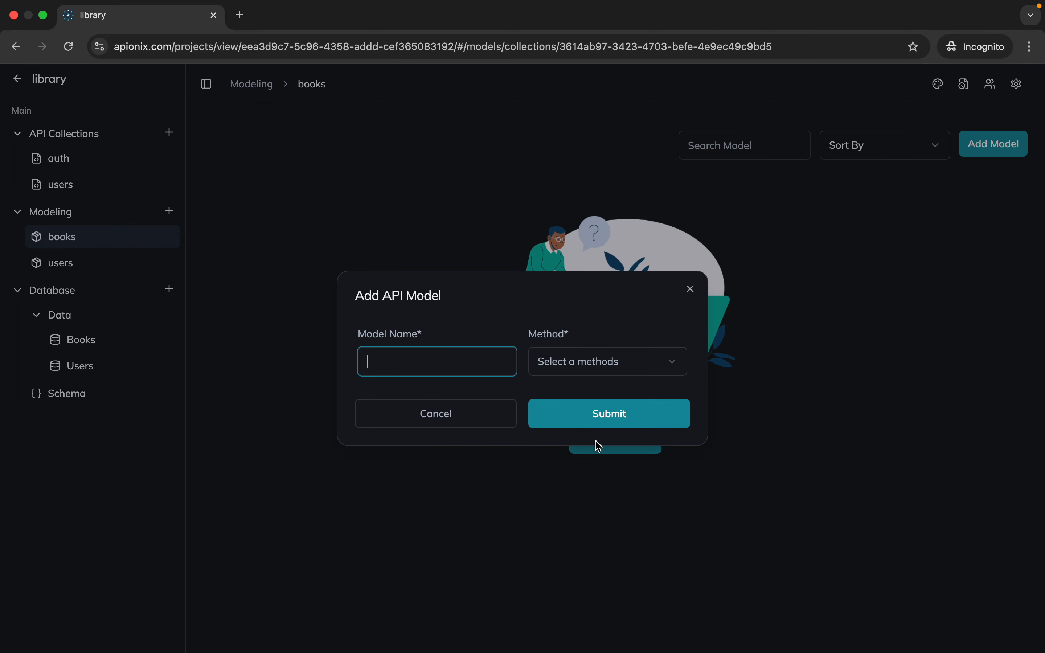
click(431, 353)
text(Pos)
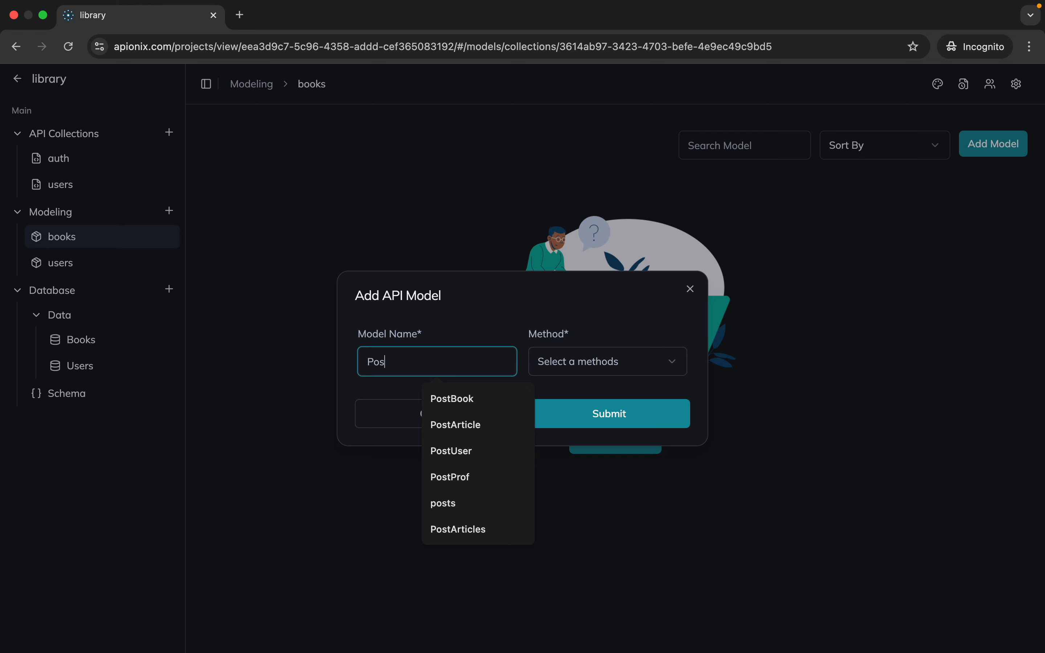
text(tBo)
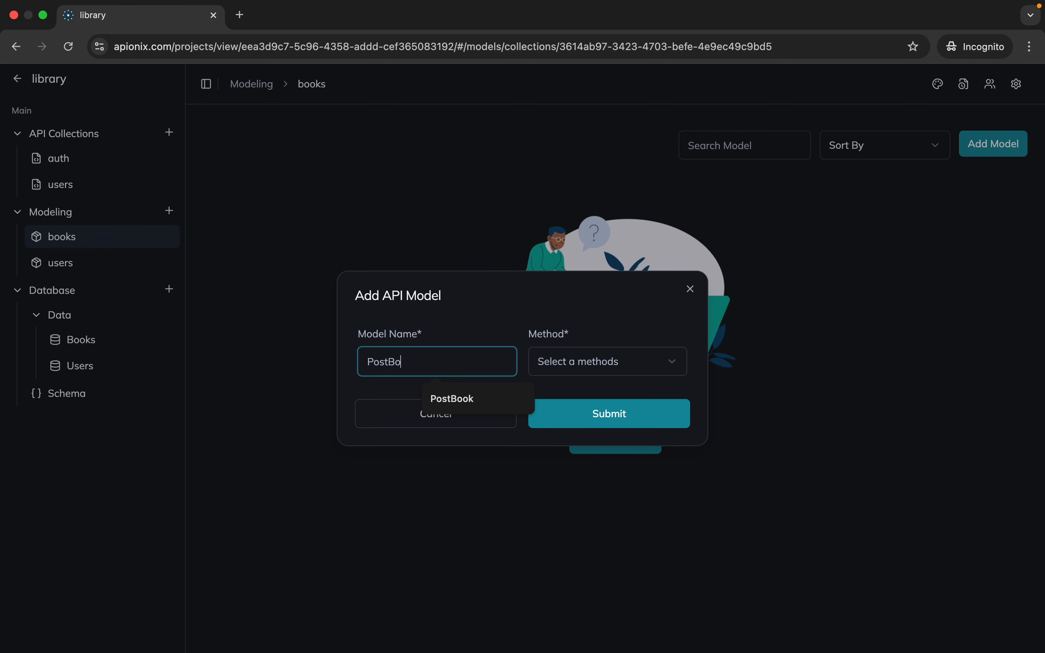
text(ok)
click(620, 370)
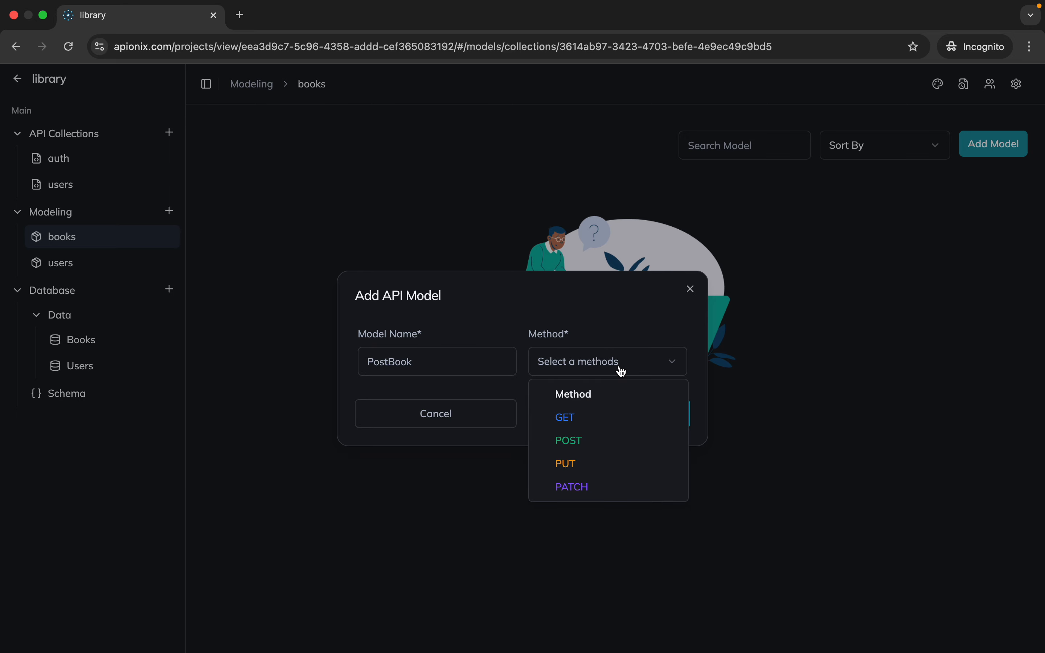
click(600, 442)
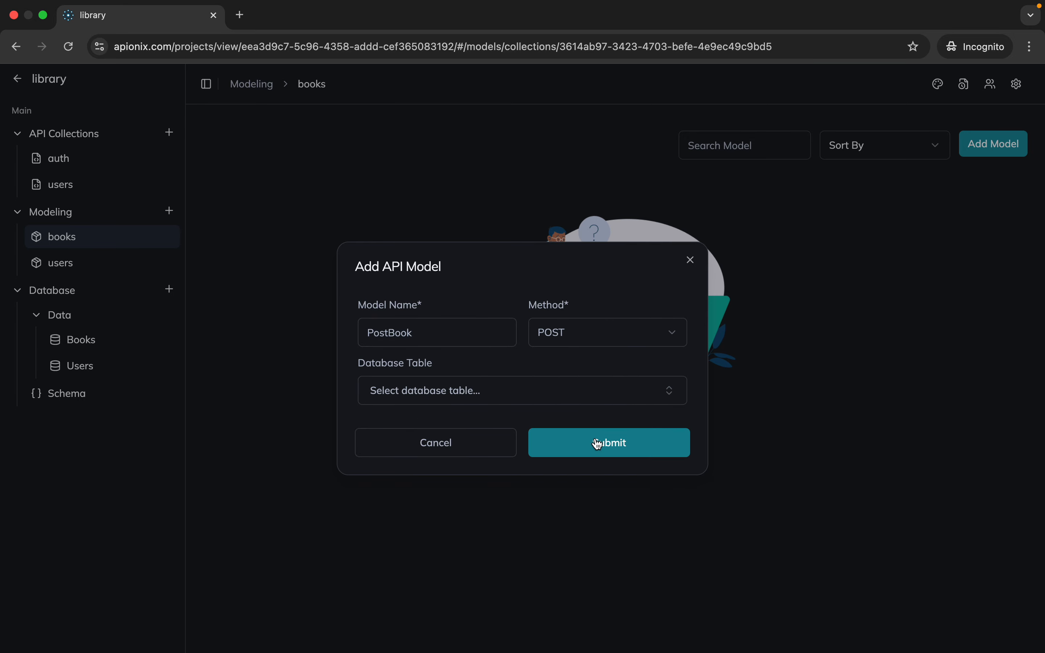
click(591, 403)
click(496, 361)
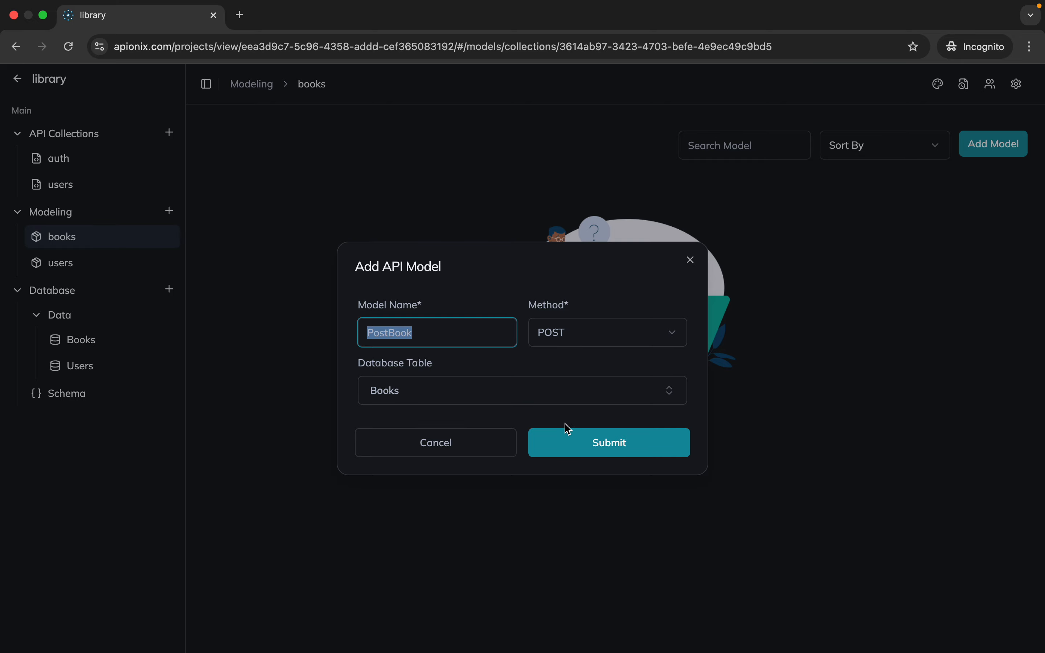
click(574, 440)
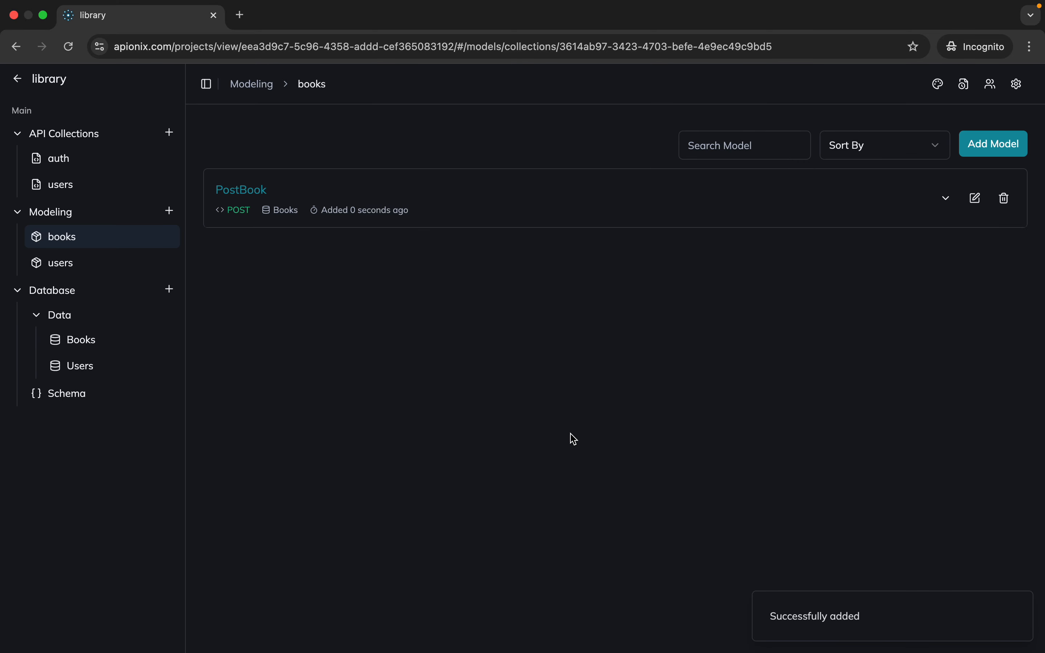
Expand the PostBook model and examine its request body preview
click(241, 190)
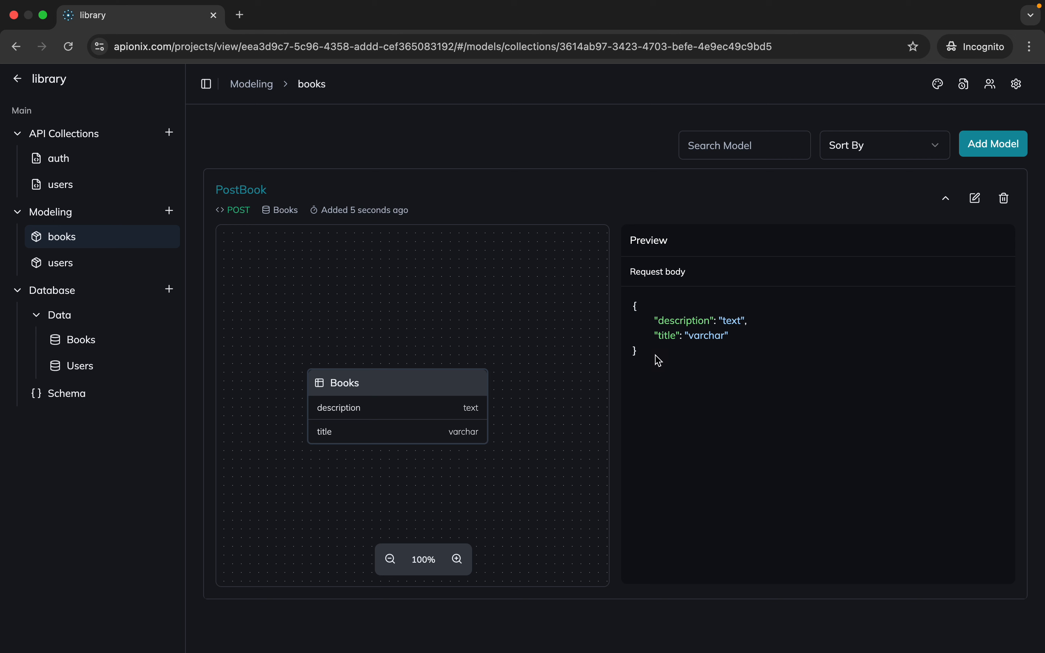
drag(657, 361, 636, 307)
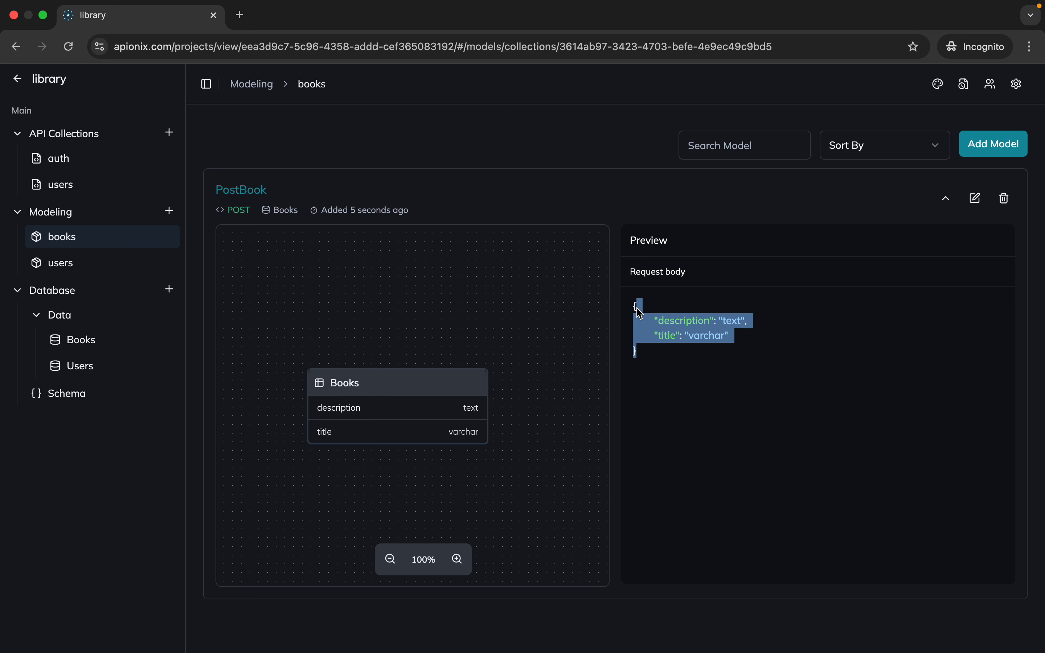
click(640, 312)
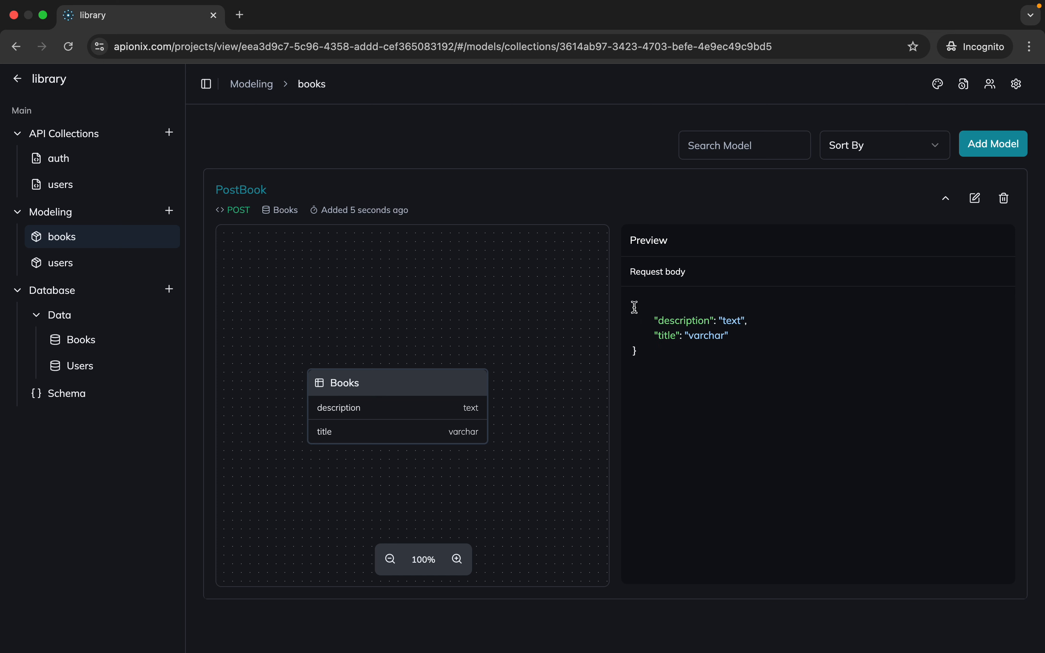
drag(635, 306, 654, 365)
click(654, 366)
Add a GET model named GetBooks to the books model collection, linked to the Books database table
click(989, 150)
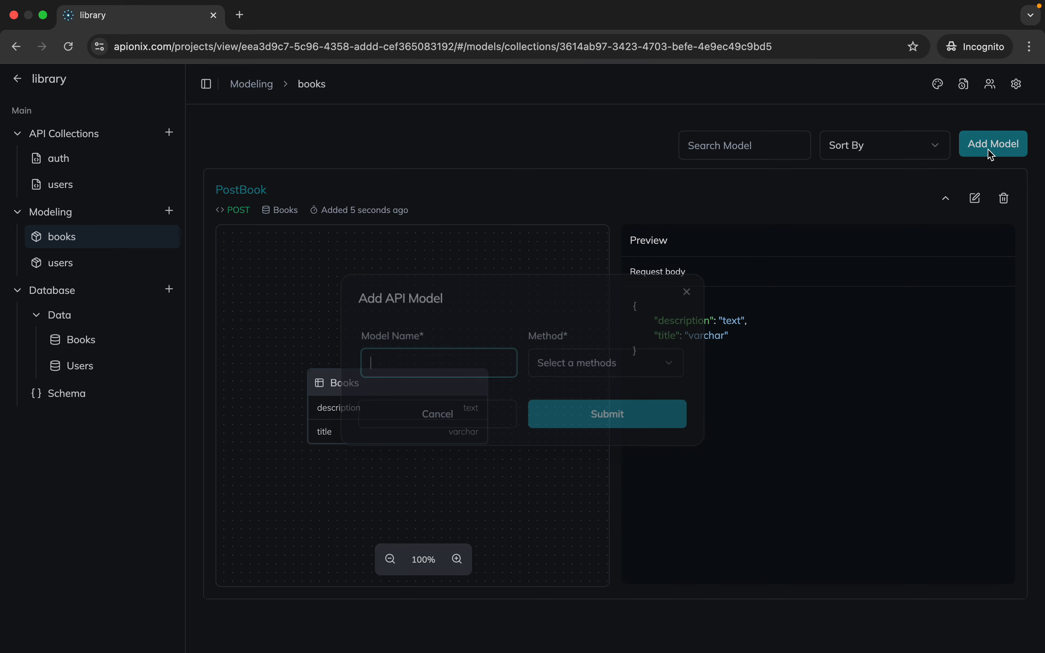
click(474, 358)
text(Get)
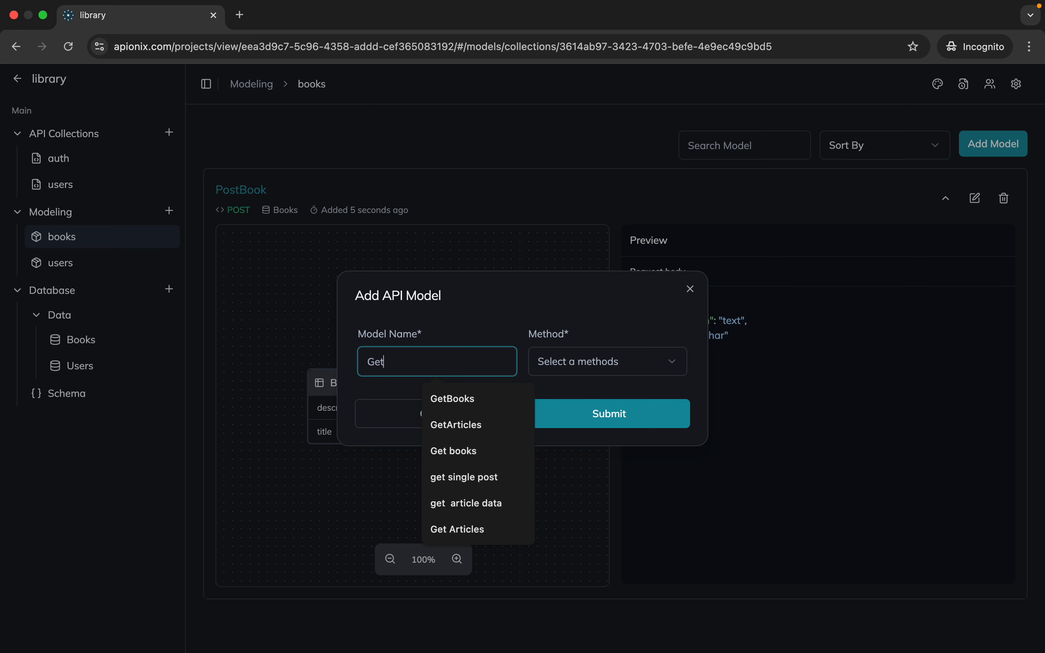
text(B)
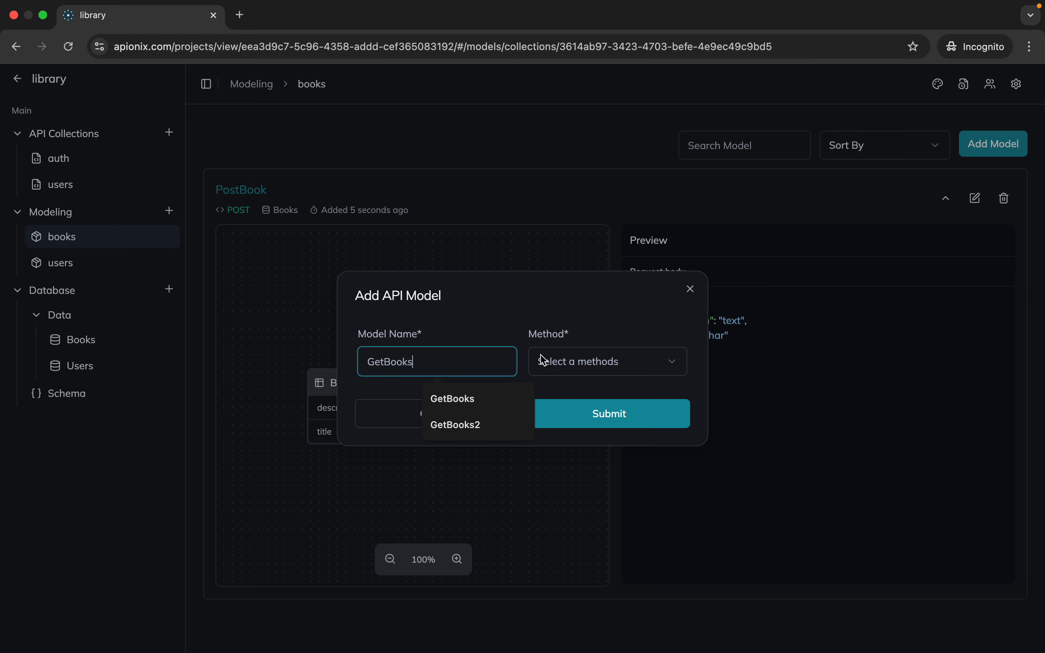
text(ooks)
click(627, 361)
click(599, 424)
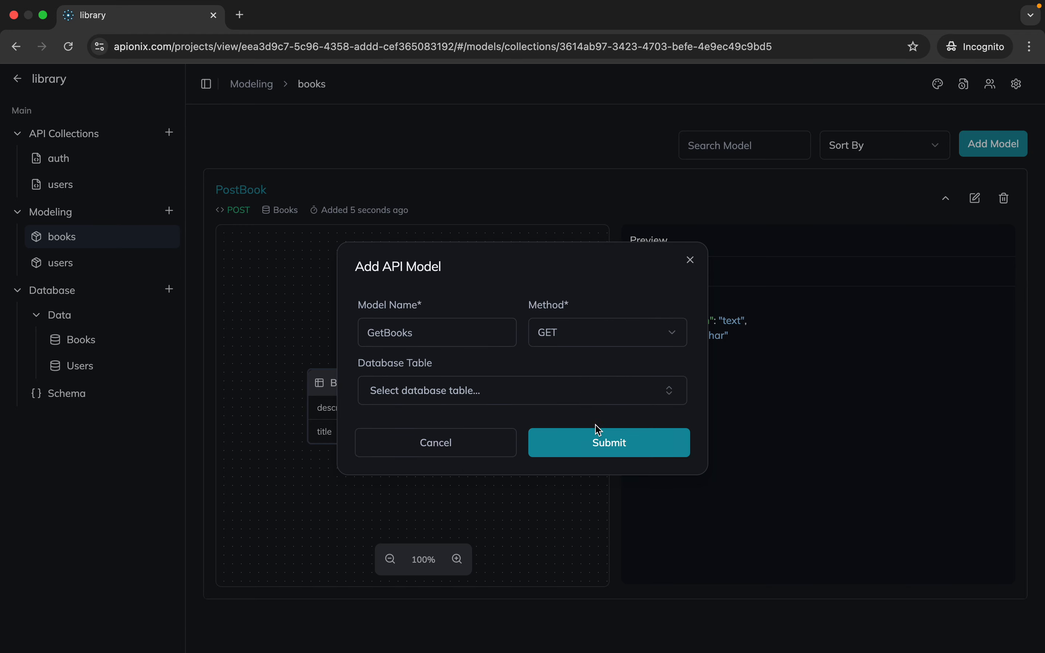
click(600, 393)
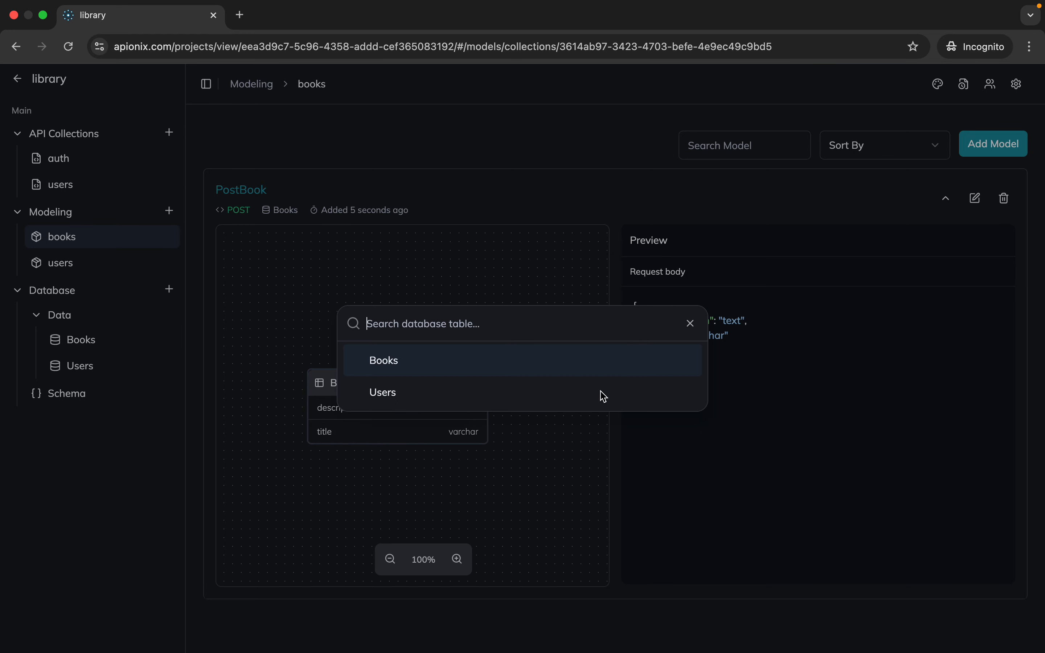
click(551, 365)
click(600, 442)
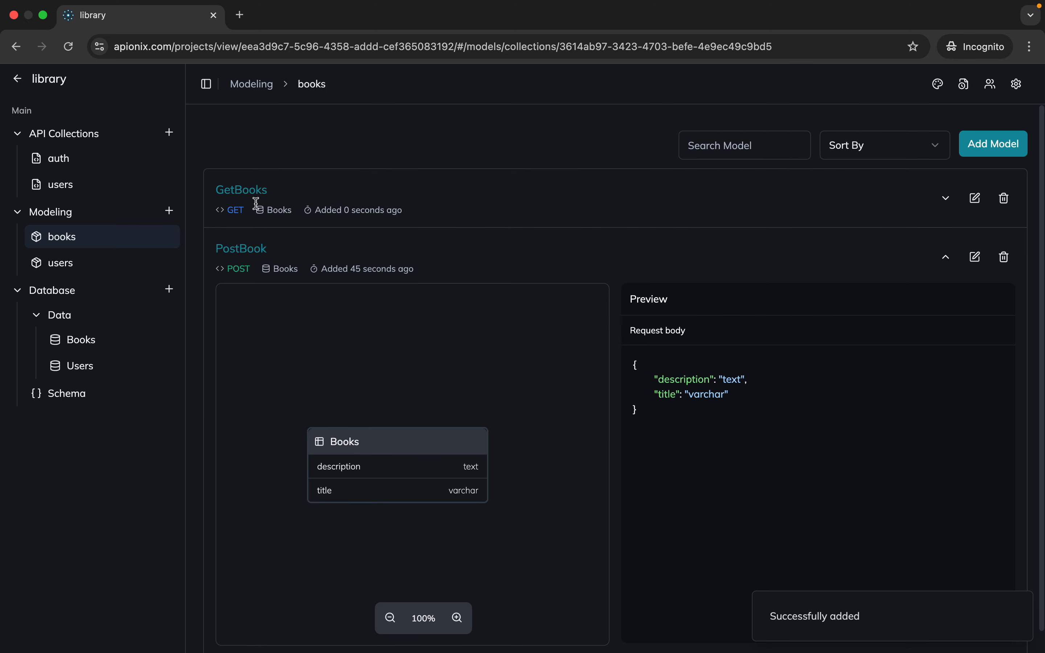
Remove the updated_at column from the GetBooks model, and collapse the details of both book models
click(243, 197)
scroll(633, 271, down, 2)
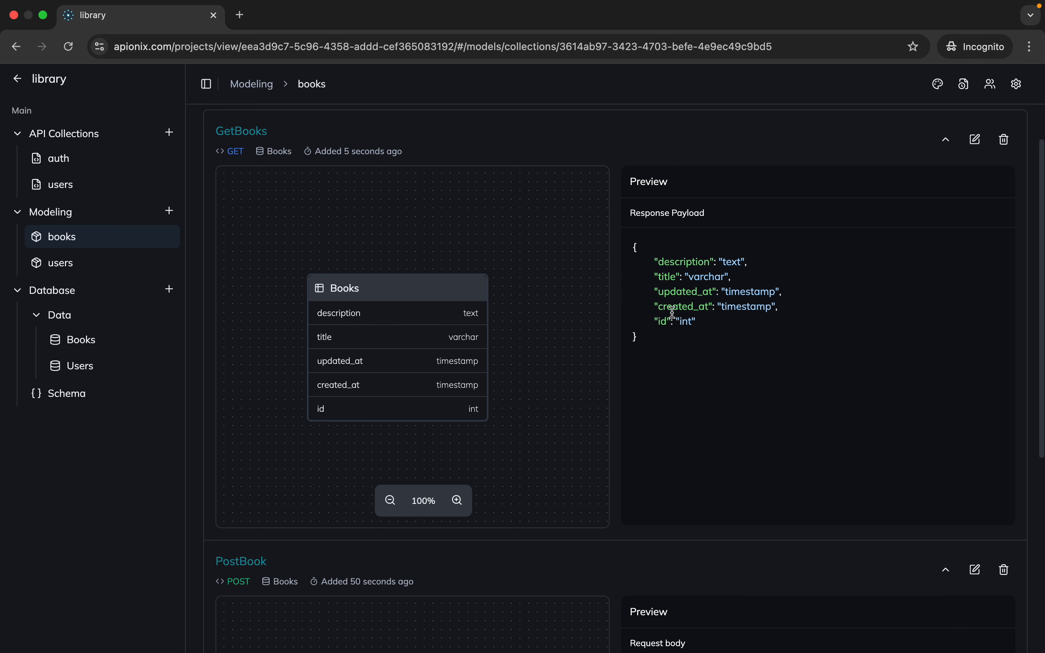
mouse_move(458, 351)
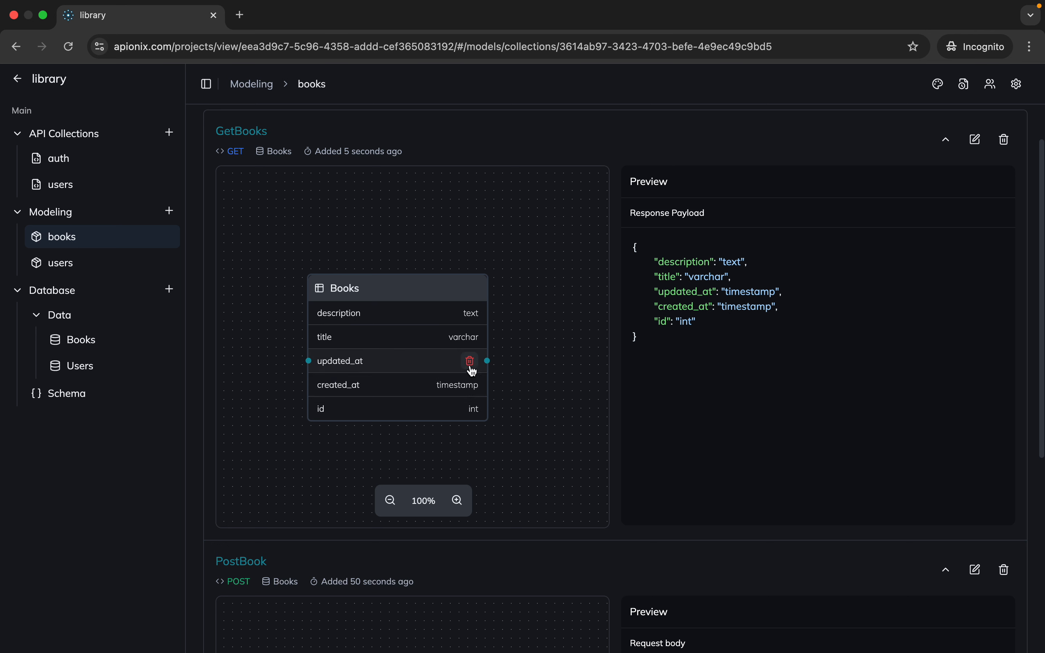
click(471, 363)
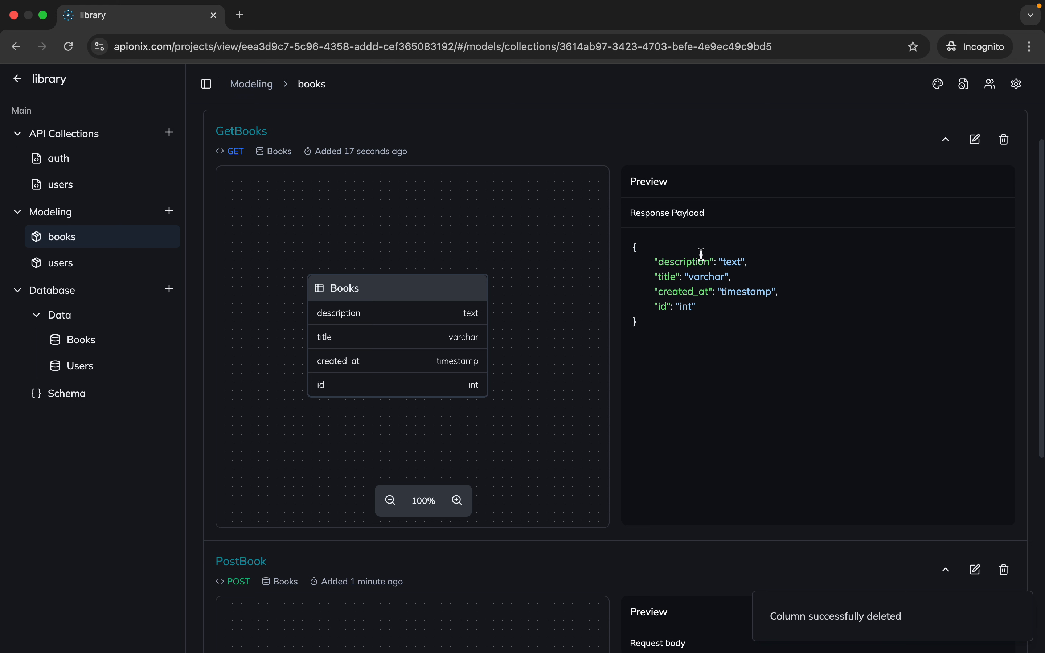
click(263, 136)
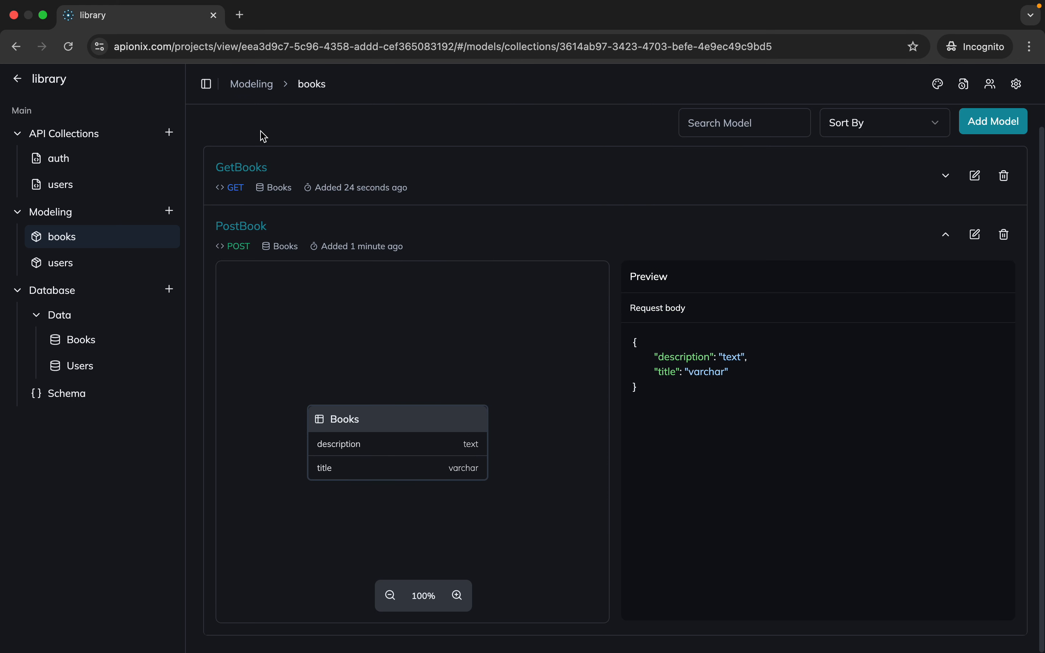
click(252, 236)
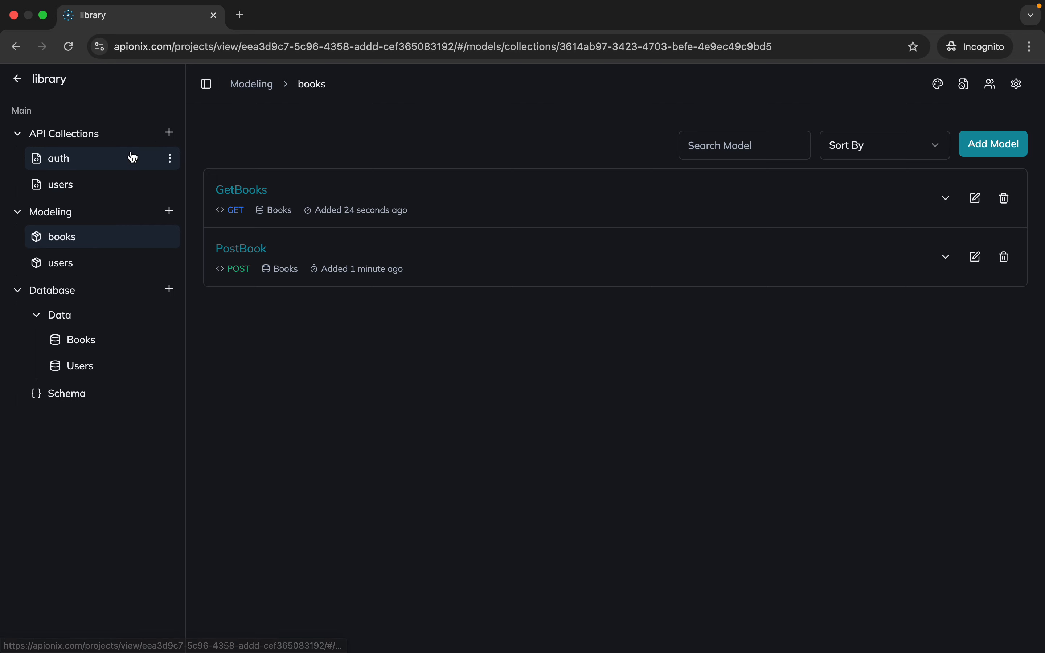
Create an API collection named books
click(168, 133)
click(468, 363)
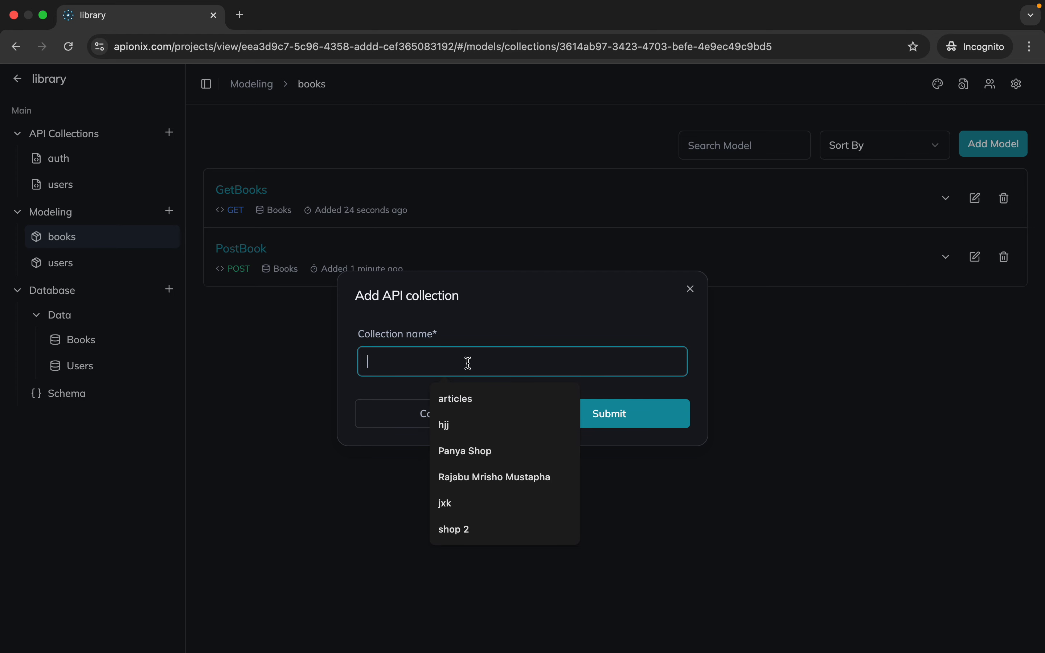
text(books)
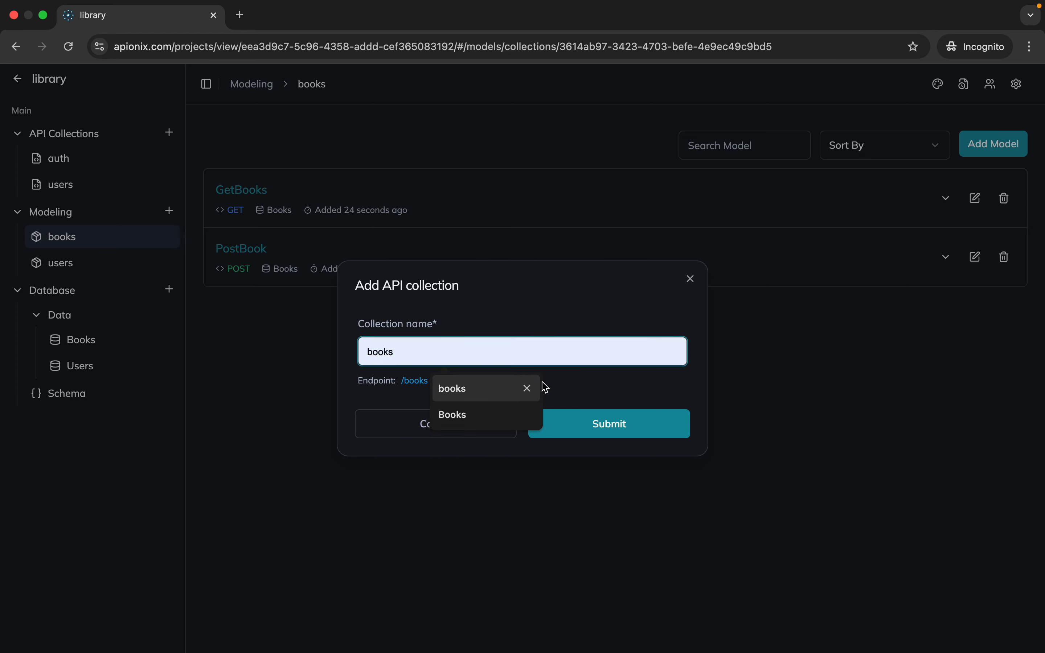
click(581, 395)
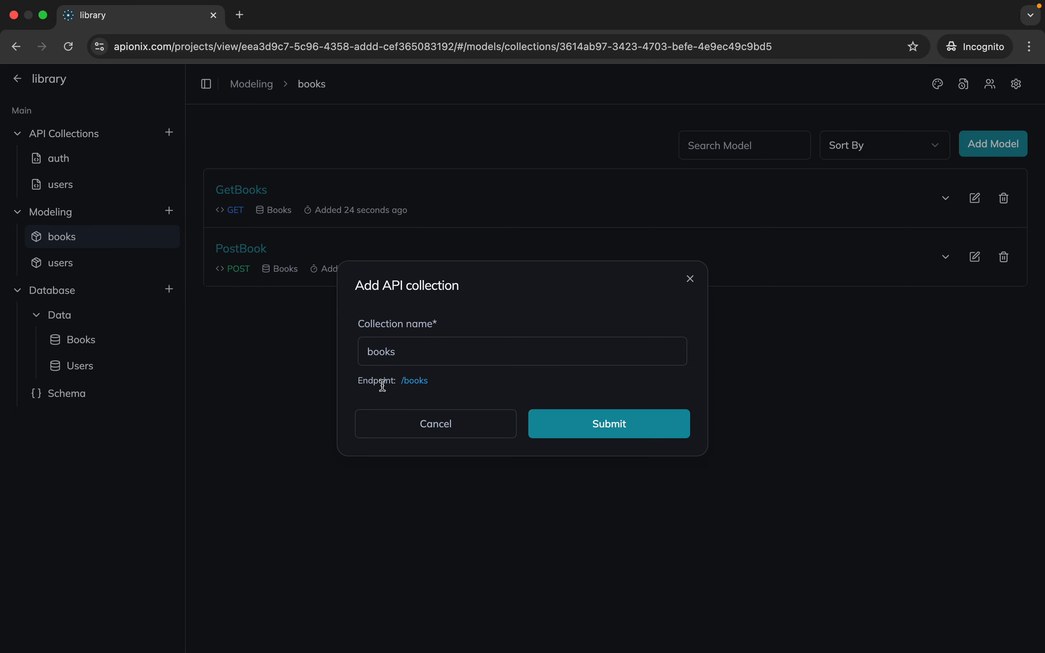
click(620, 428)
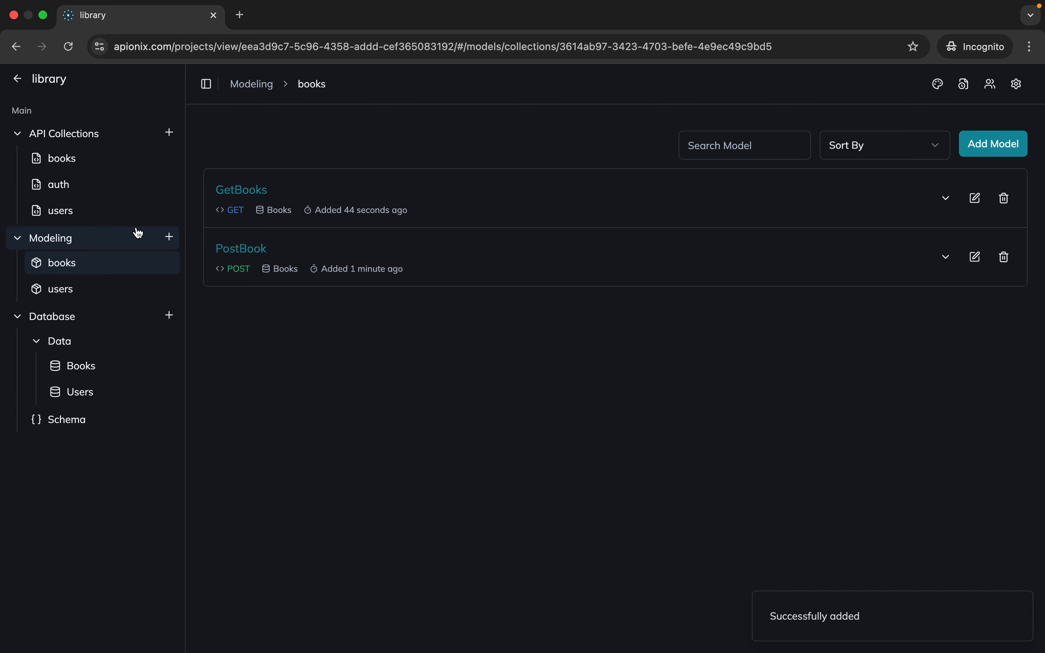
Start a new API in the books API collection, naming it PostBook with the POST method
click(128, 158)
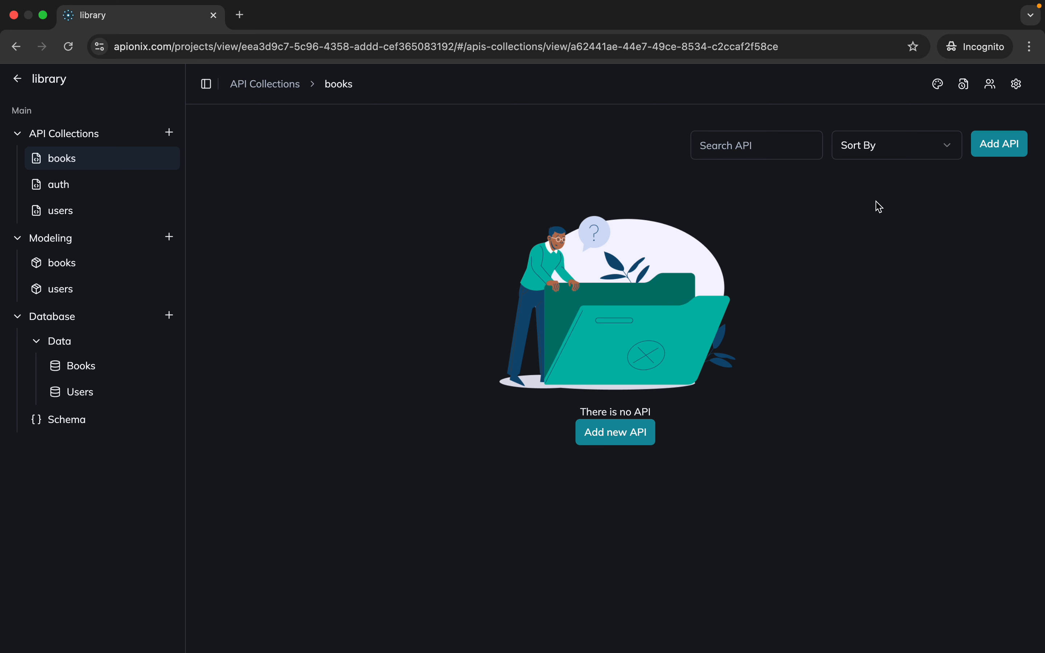
click(999, 149)
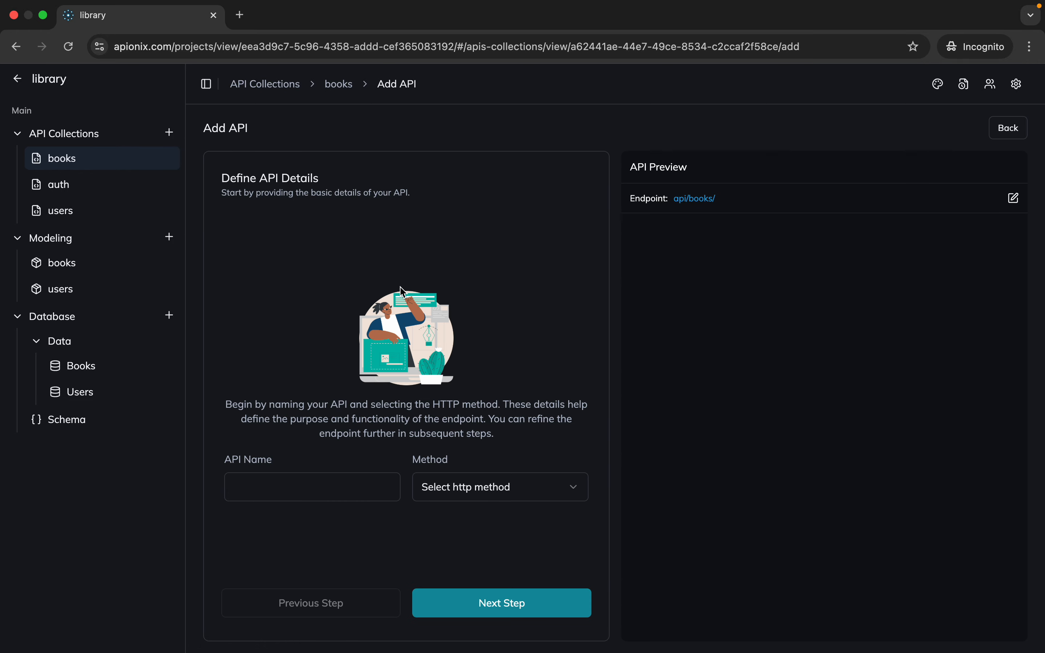
click(296, 478)
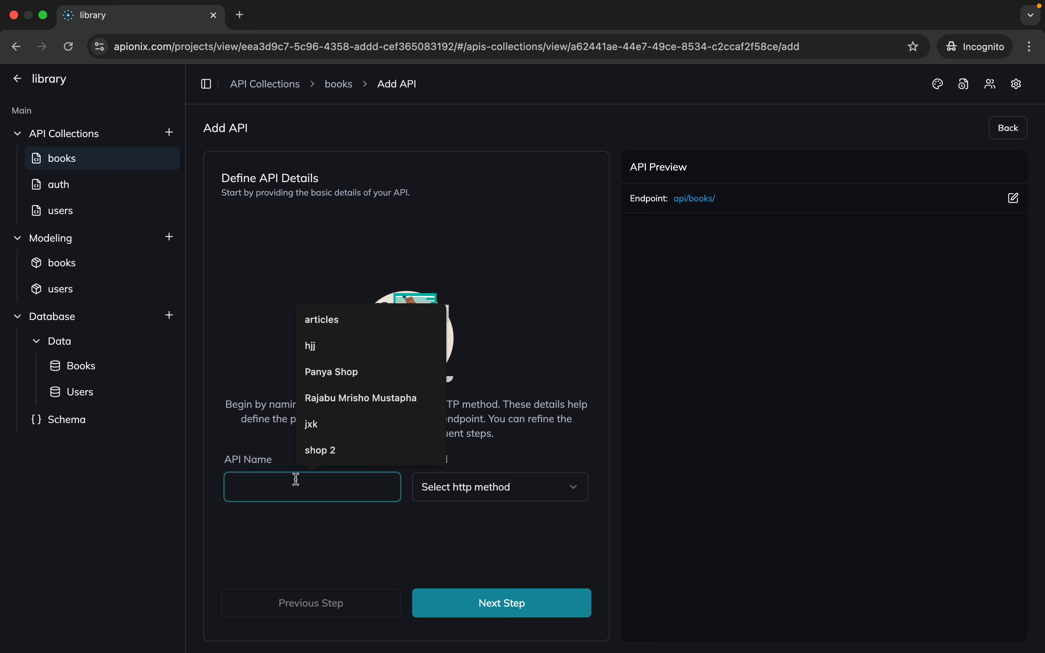
text(Pos)
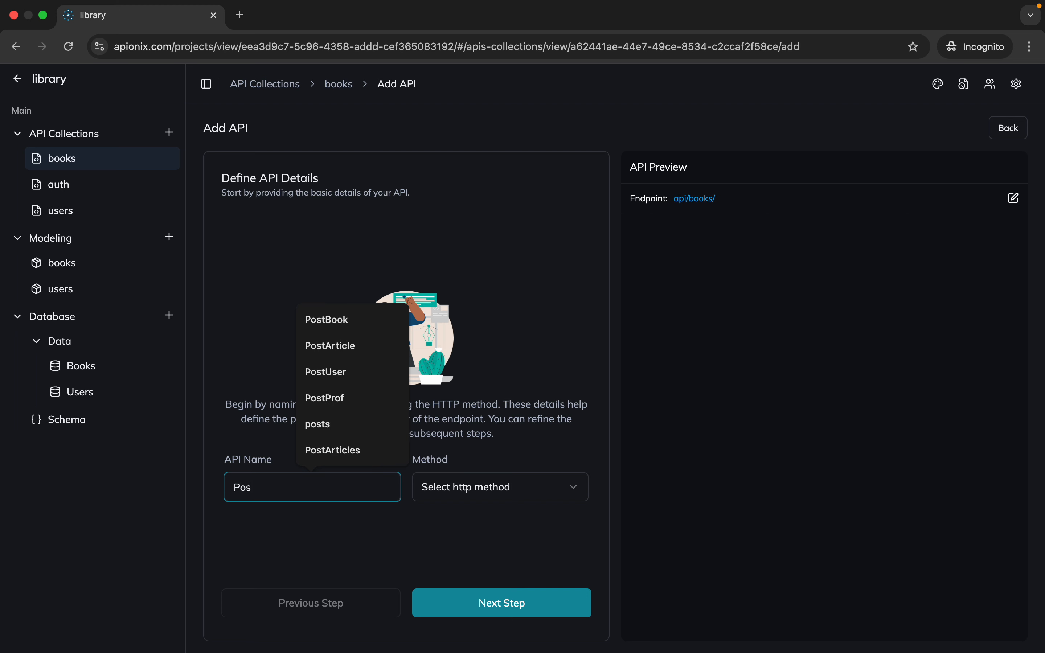
text(tBook)
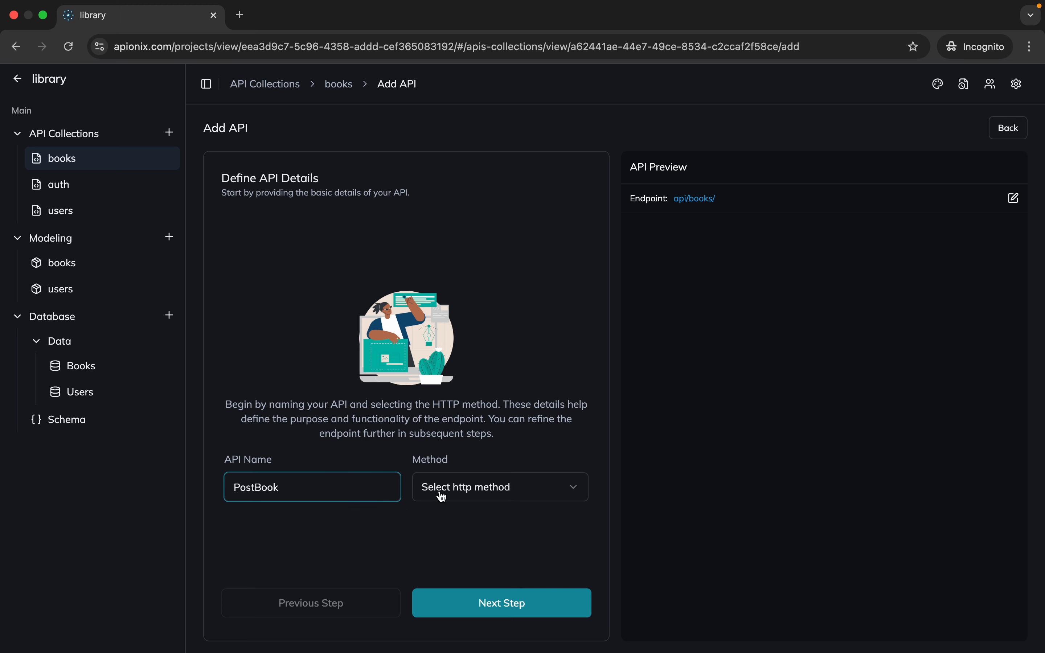
click(462, 496)
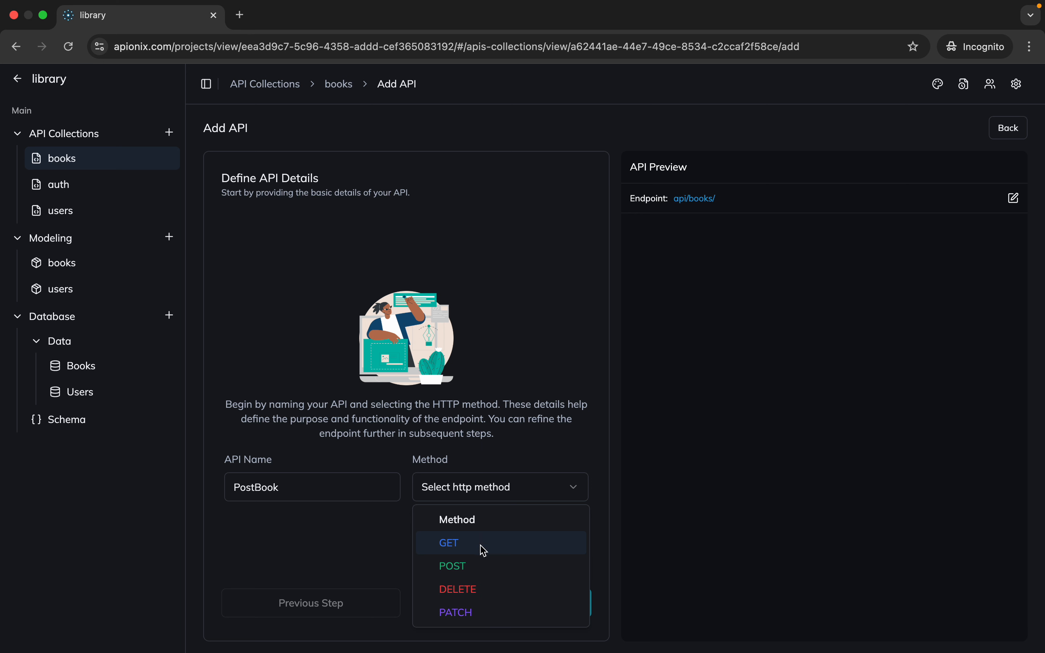
click(483, 566)
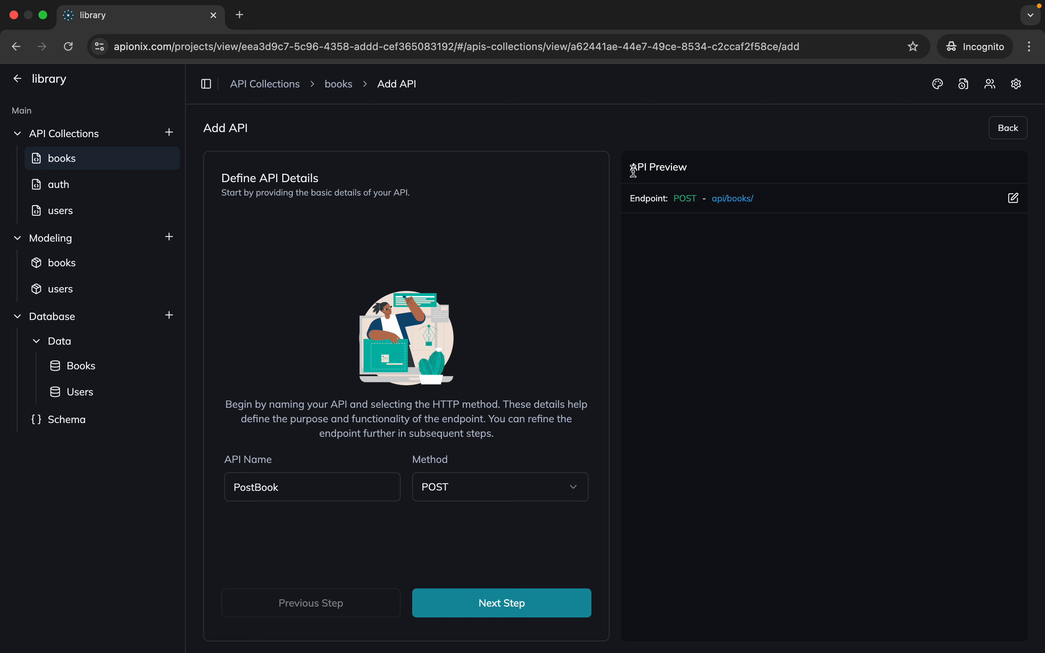
Try extending the API's endpoint with the path segment book, and clear the extension again
drag(631, 167, 789, 219)
click(793, 222)
drag(709, 202, 764, 202)
click(778, 242)
click(1013, 199)
click(869, 254)
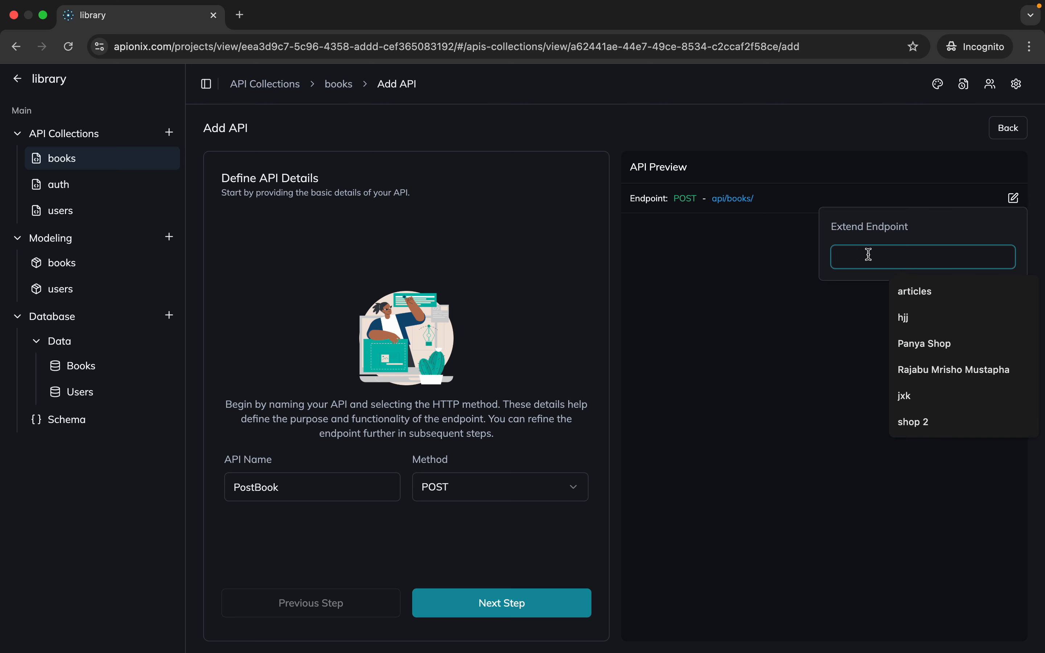
text(book)
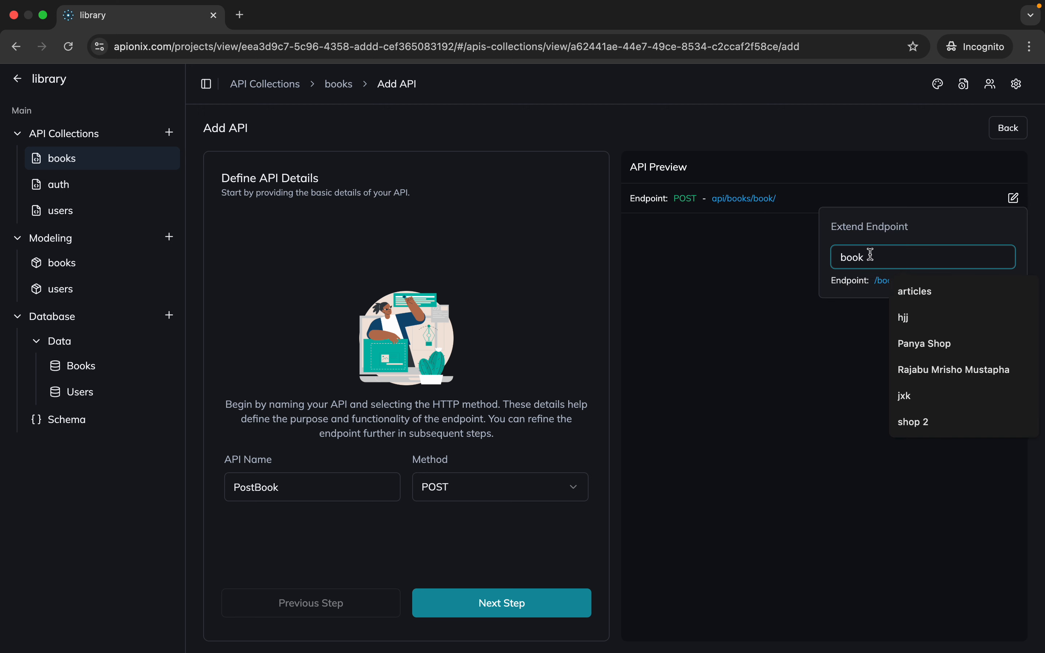
key(BackSpace)
key(BackSpace)
key(BackSpace)
key(BackSpace)
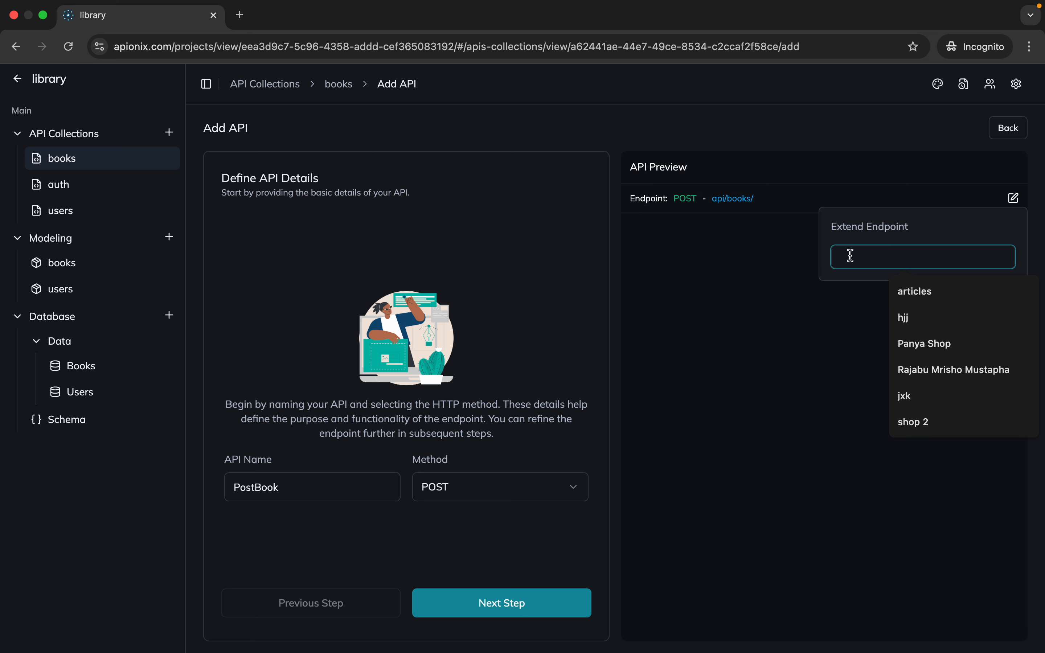
click(786, 279)
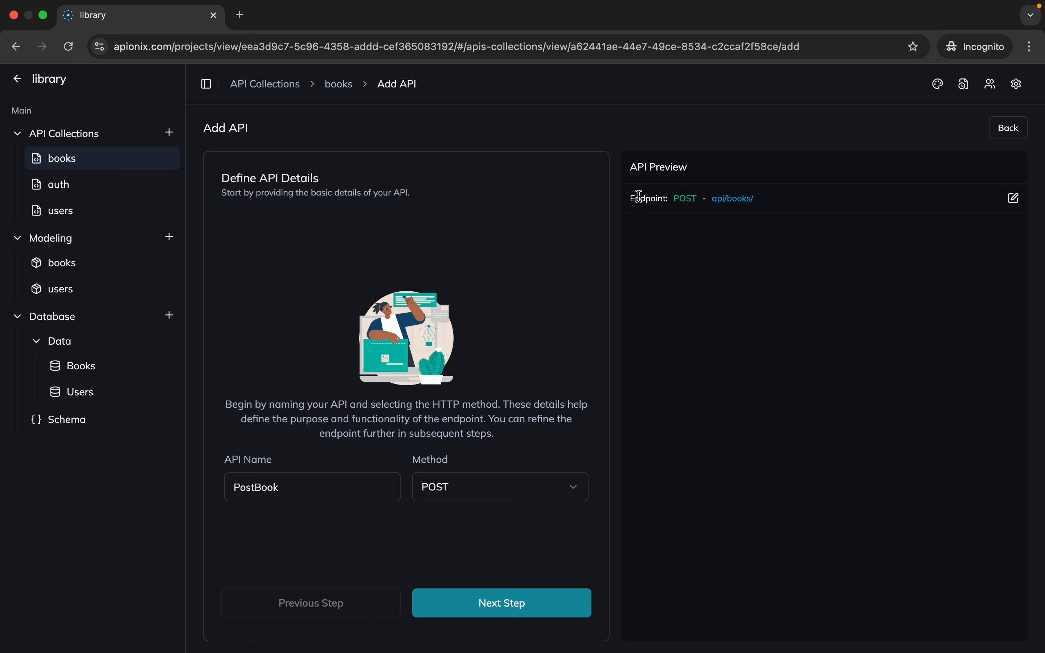
drag(638, 199, 770, 205)
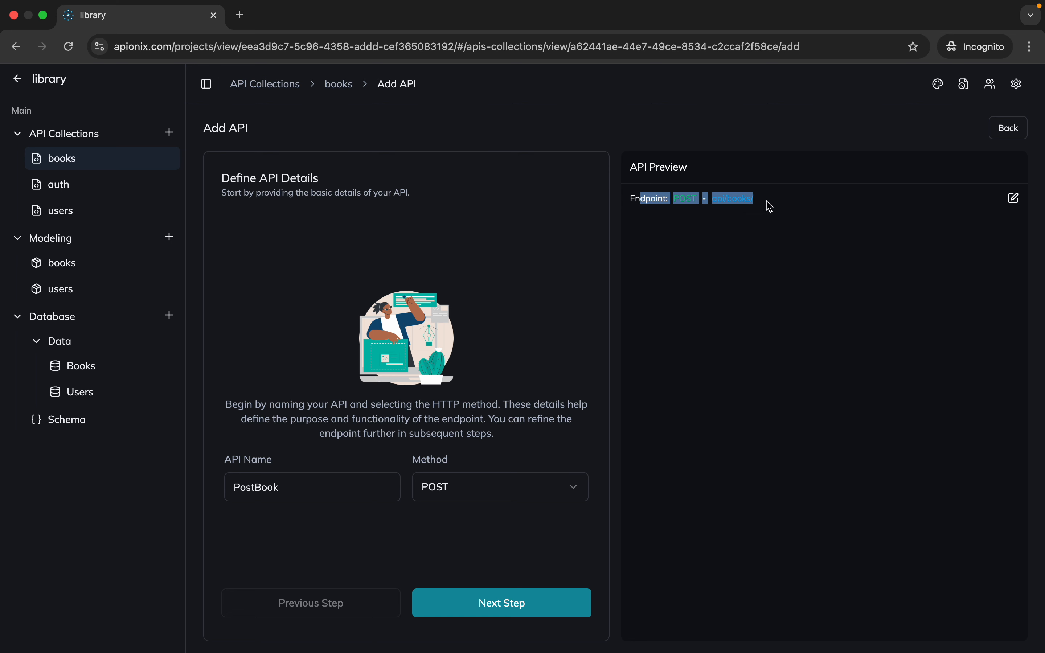
click(769, 205)
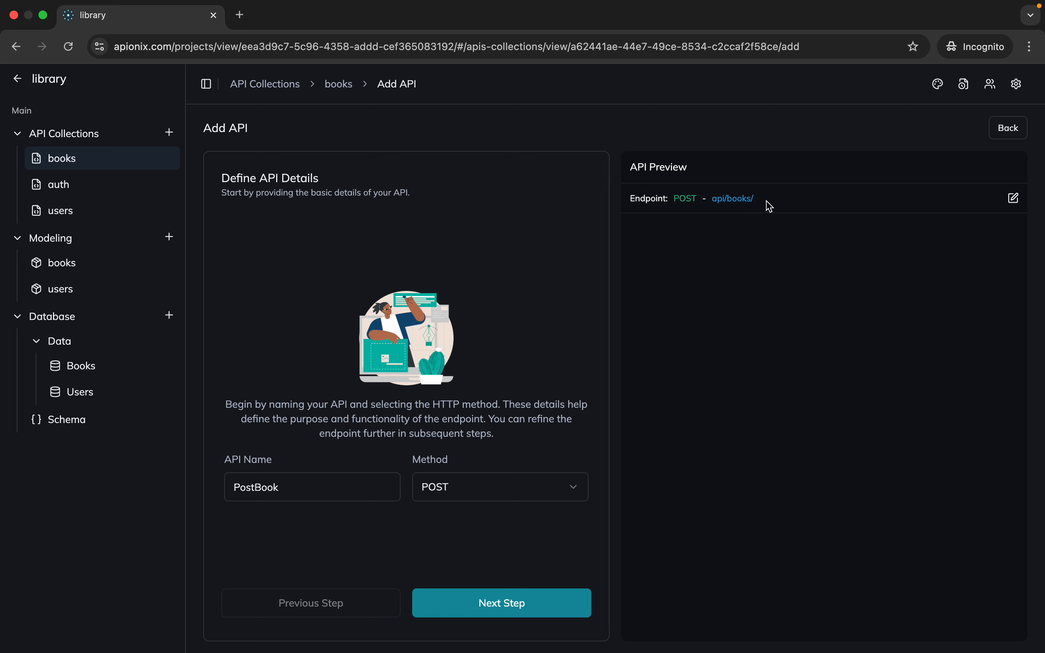
Assign the PostBook model from the books model collection to the API and create it
click(474, 600)
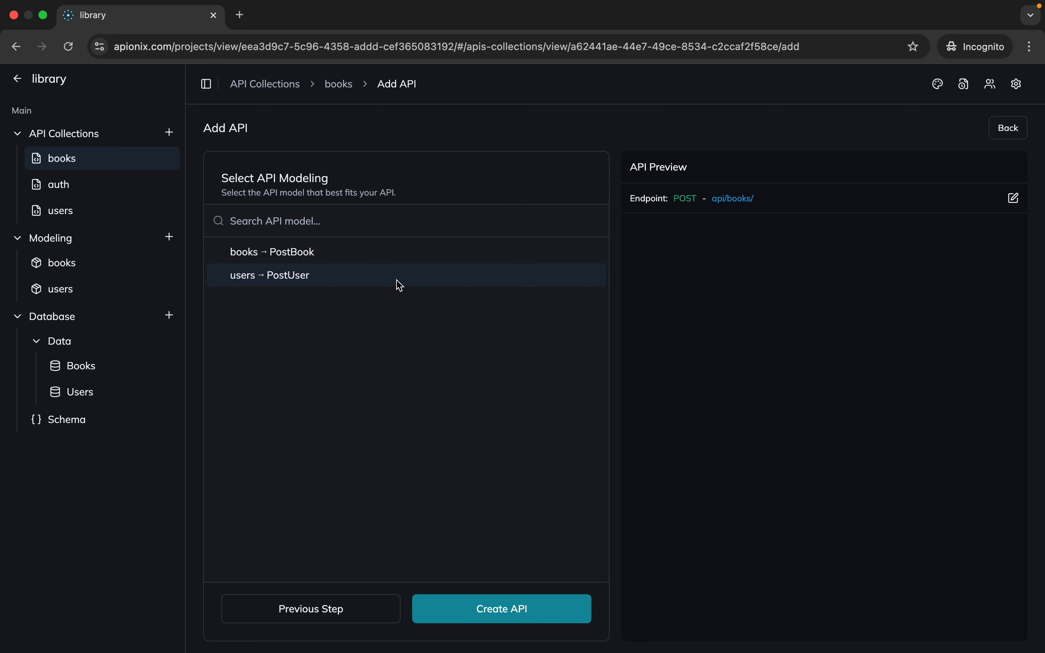
click(353, 259)
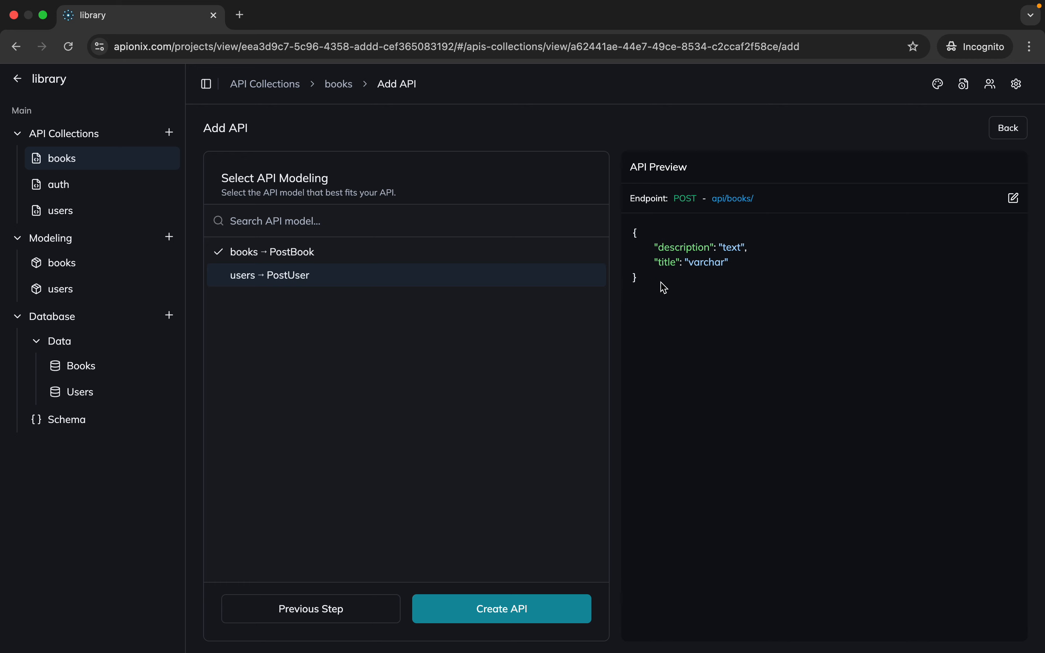
drag(661, 285, 625, 201)
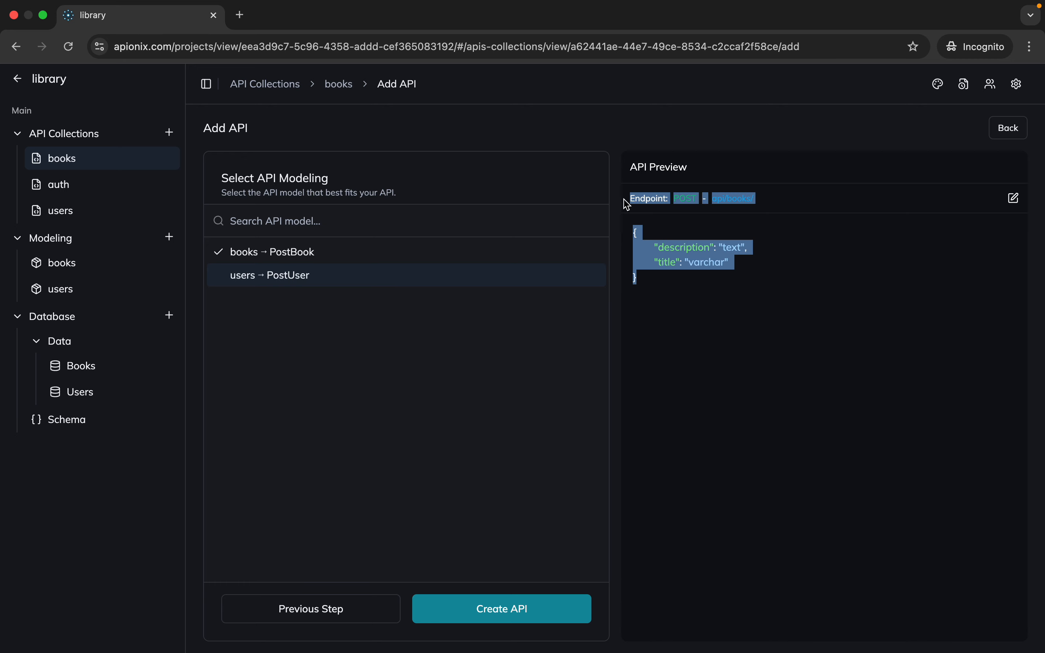
click(524, 622)
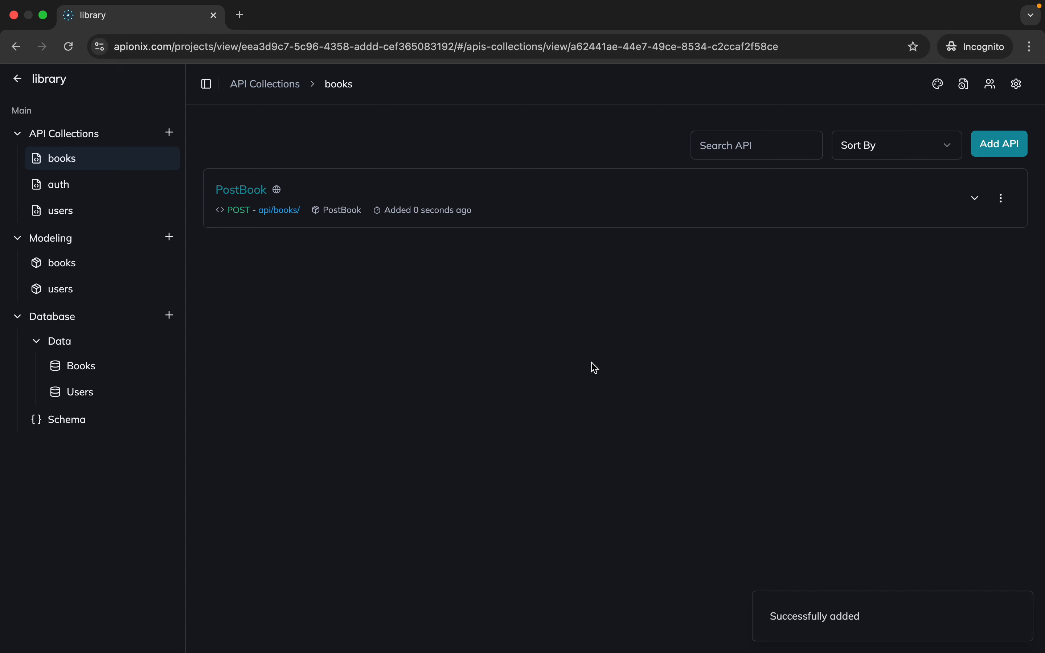
Expand the PostBook API and examine its request URL, header and body
click(242, 190)
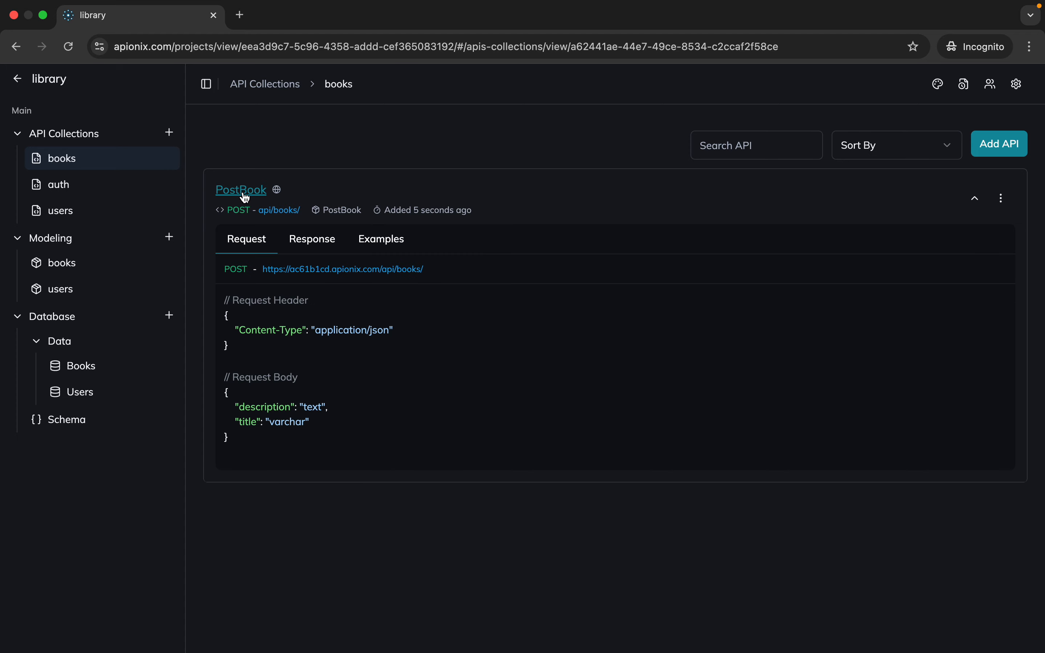
click(245, 197)
click(245, 195)
drag(263, 270, 448, 273)
drag(256, 354, 238, 287)
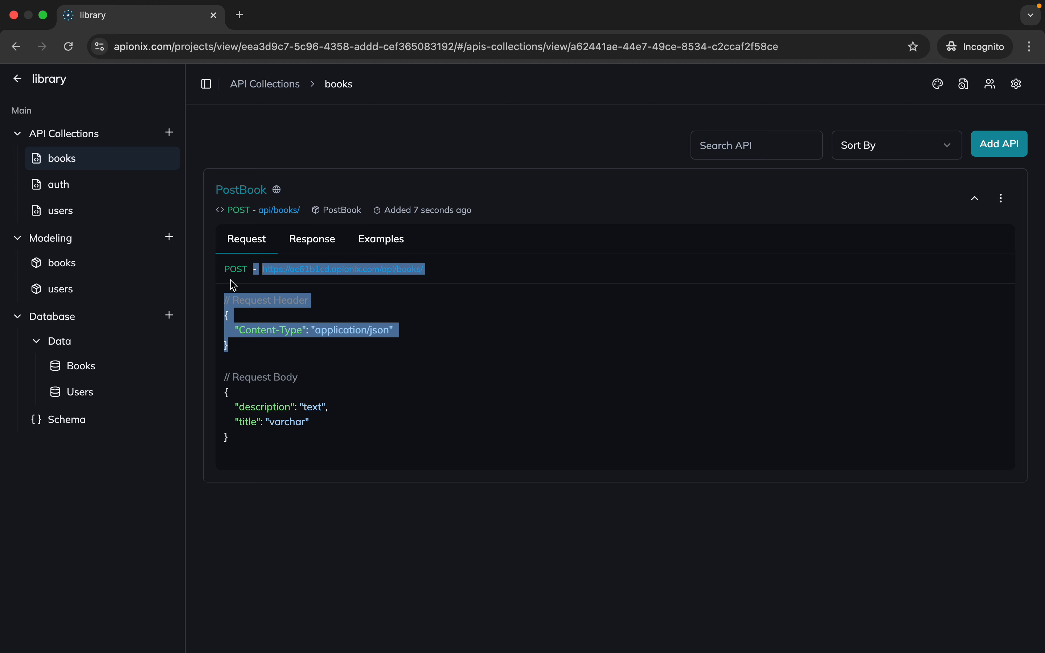
click(227, 377)
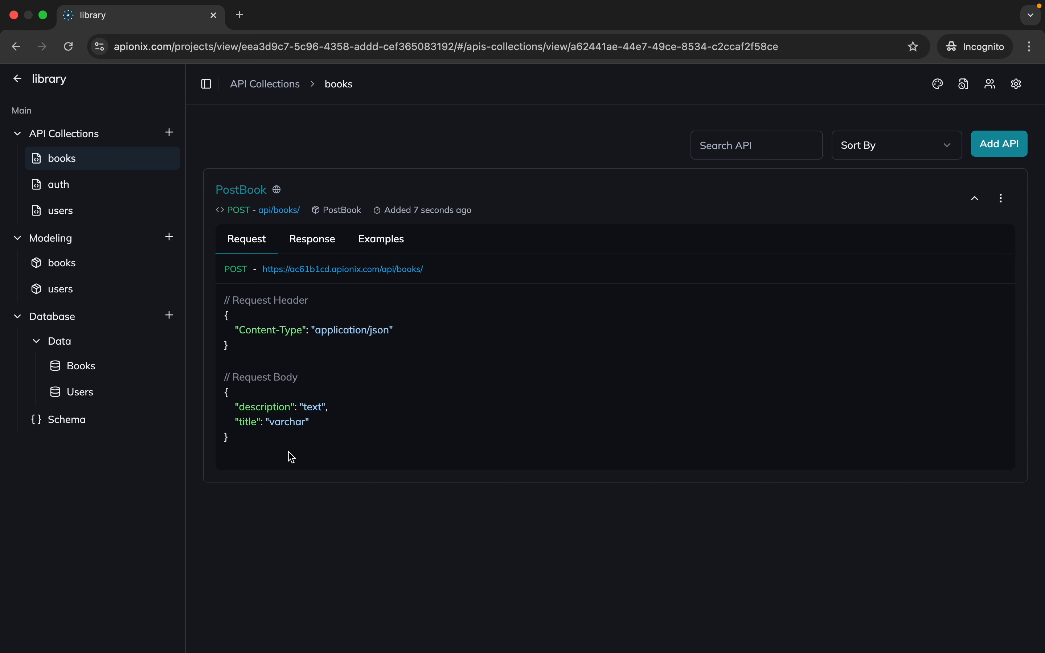
Examine the success and error responses of the PostBook API
click(328, 244)
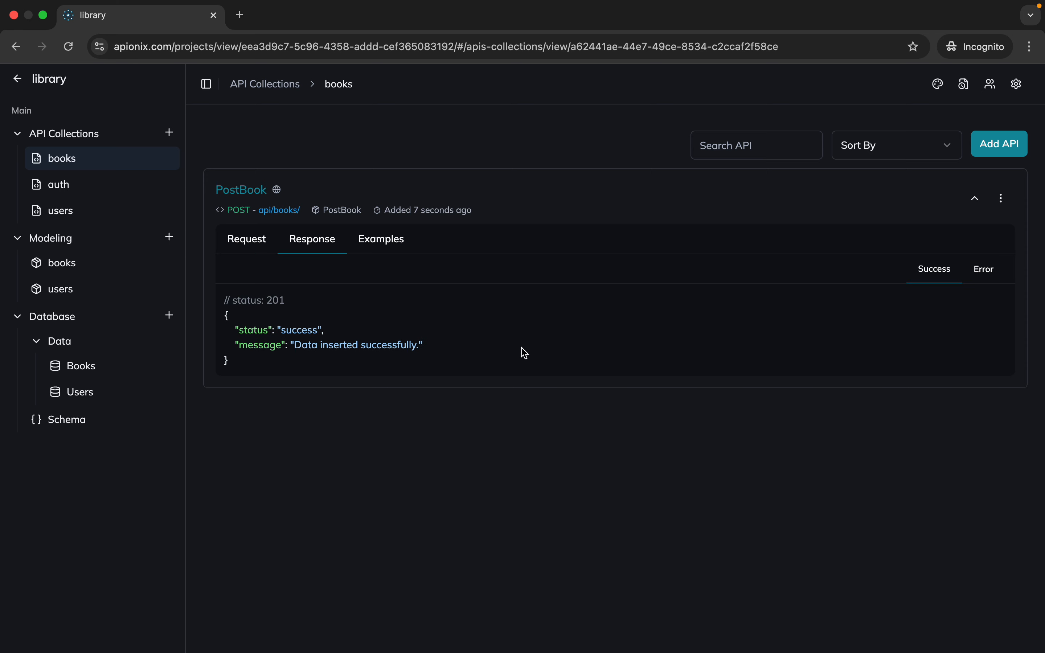
drag(225, 298, 299, 349)
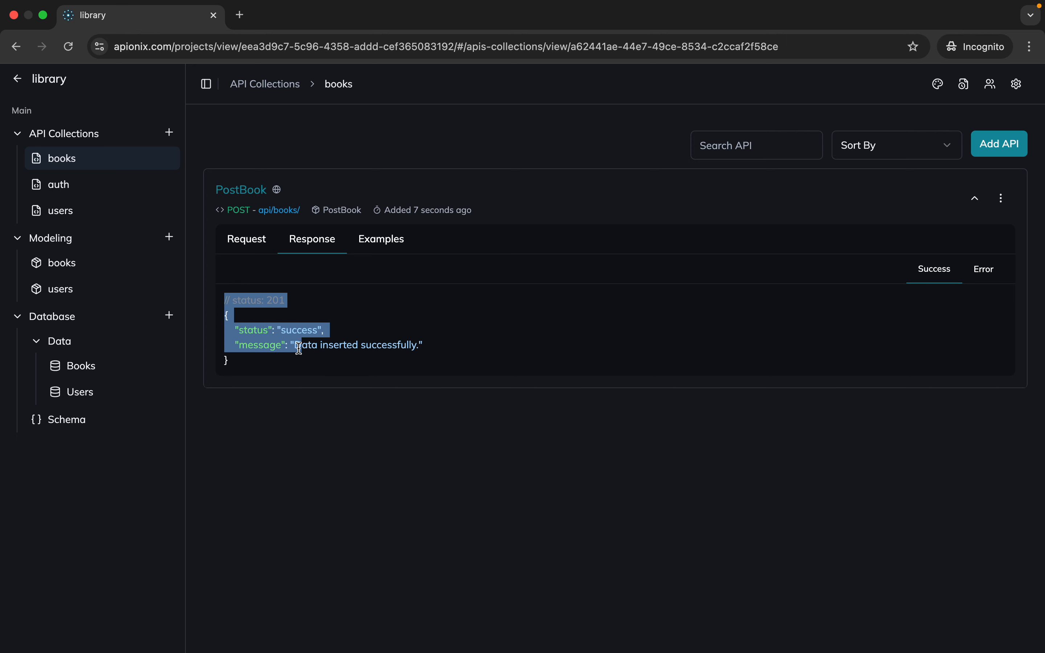
click(988, 272)
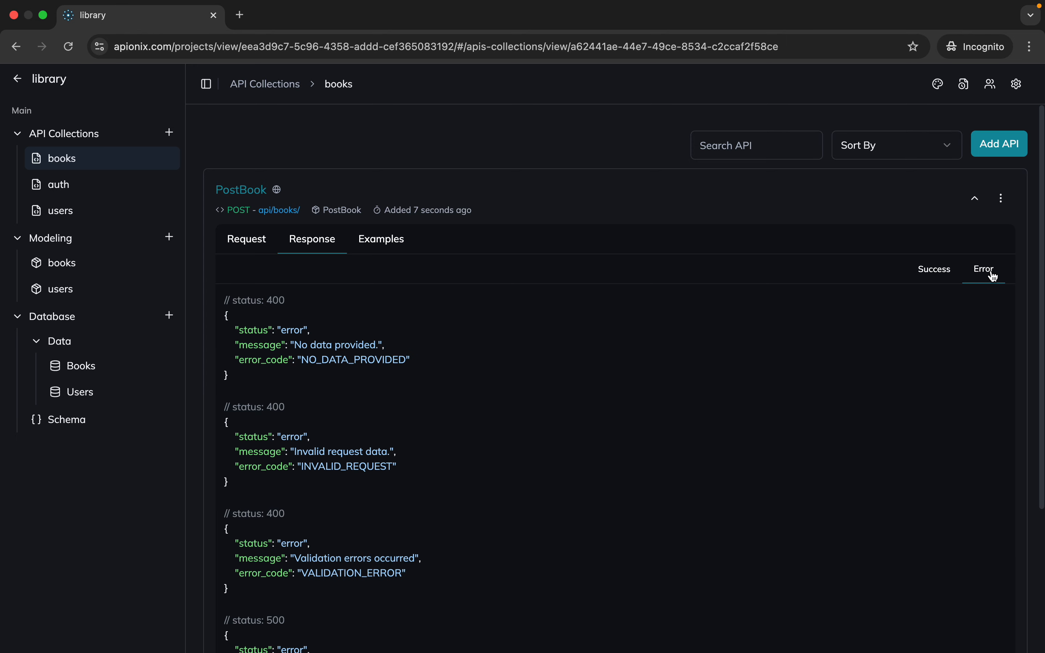
scroll(726, 369, down, 3)
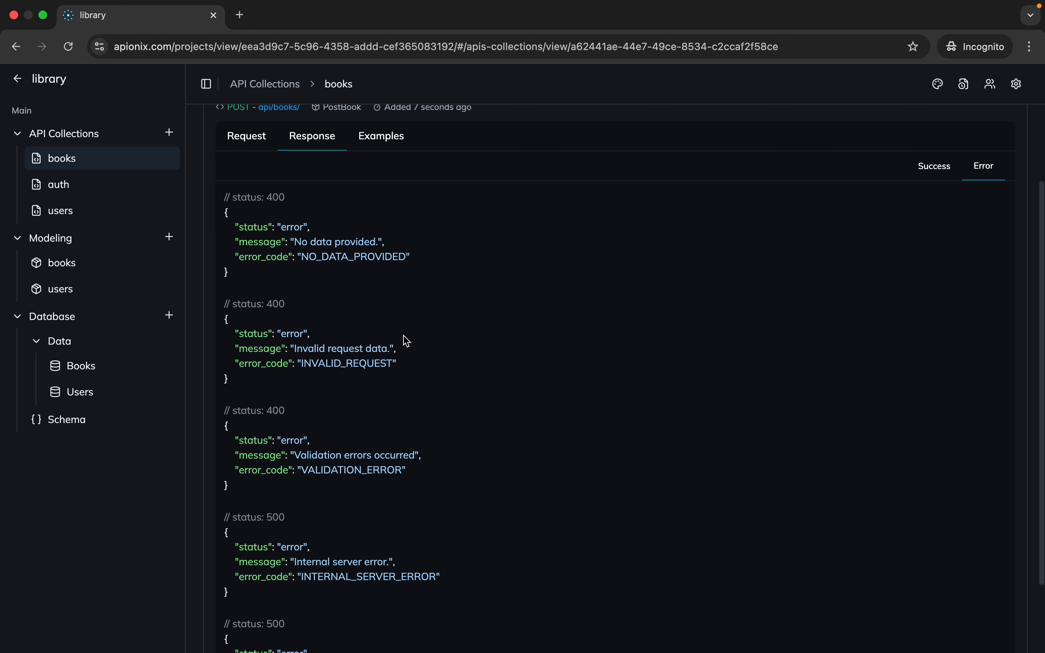
scroll(406, 346, down, 2)
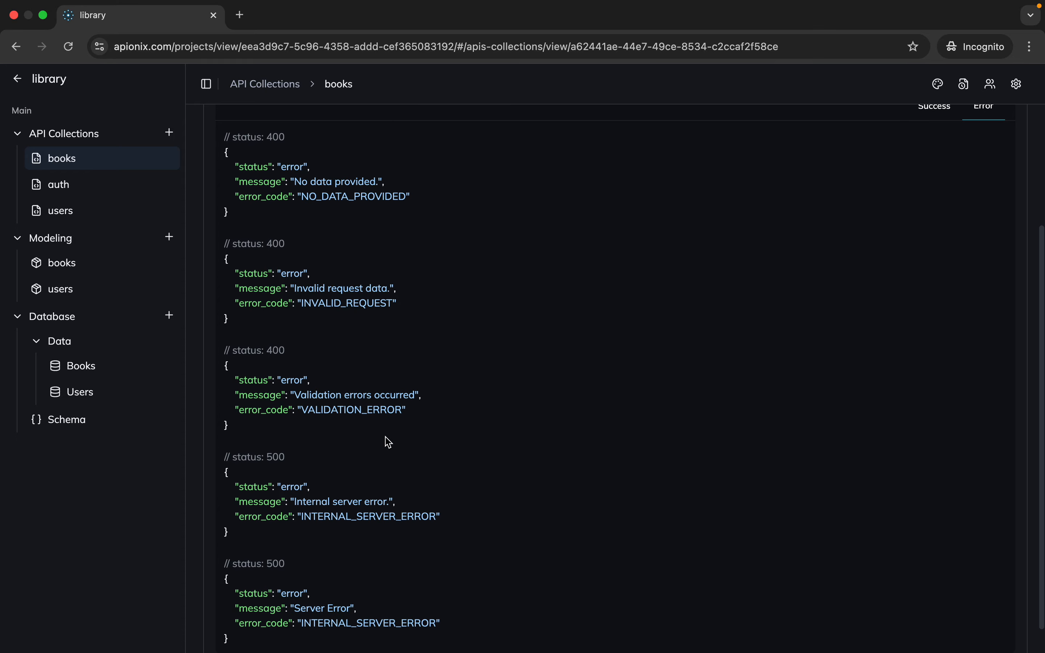
scroll(386, 440, up, 5)
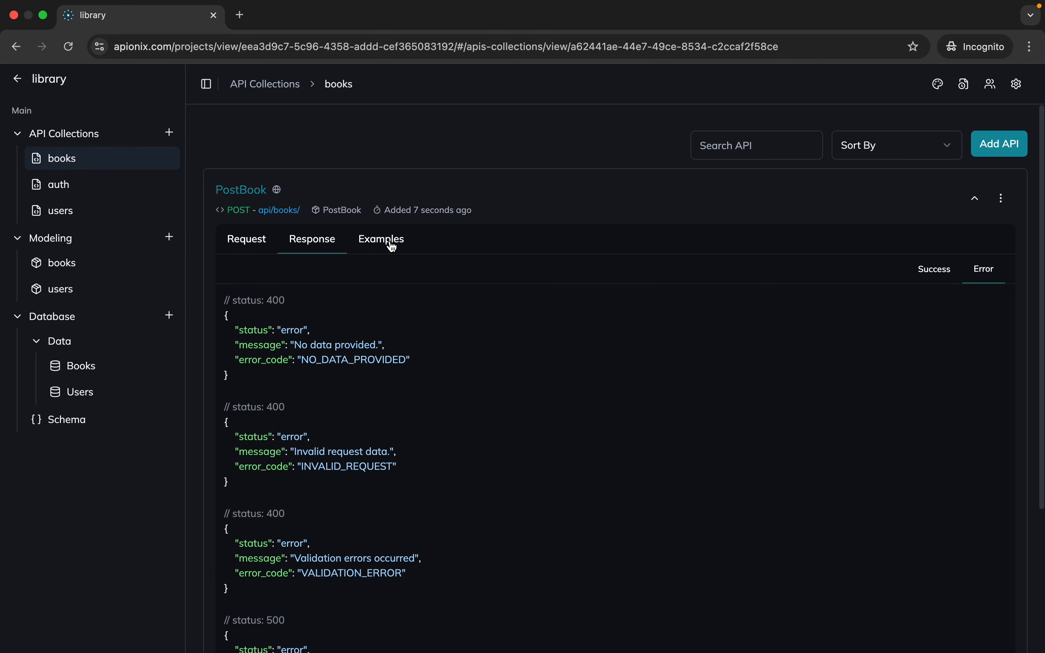
Review the cURL and JavaScript request examples of the PostBook API, and return to its request details
click(392, 245)
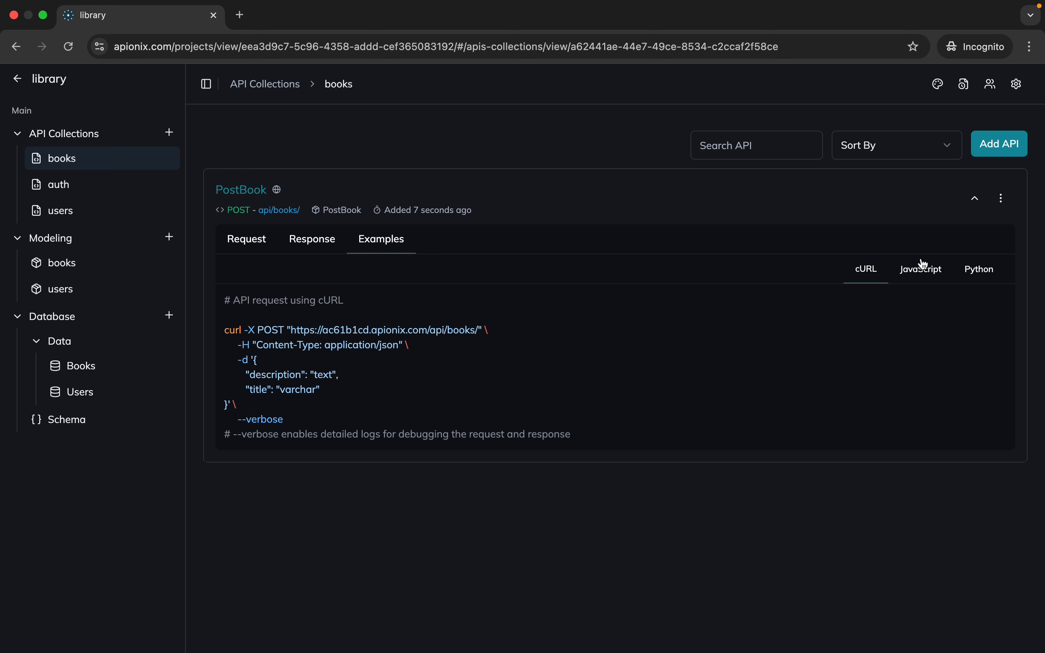
click(928, 279)
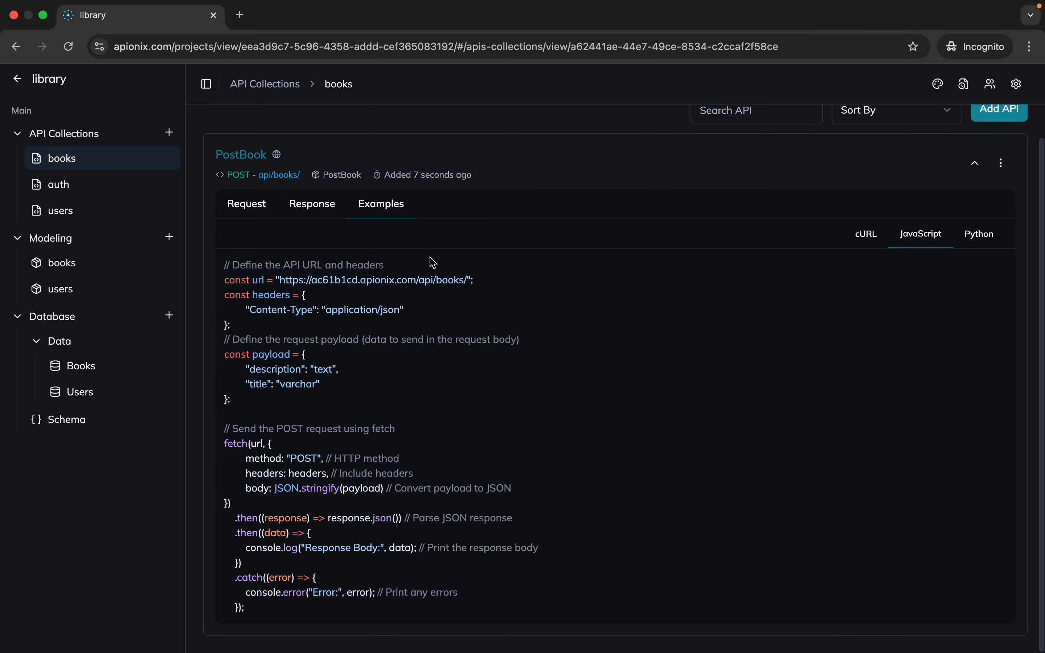
click(265, 247)
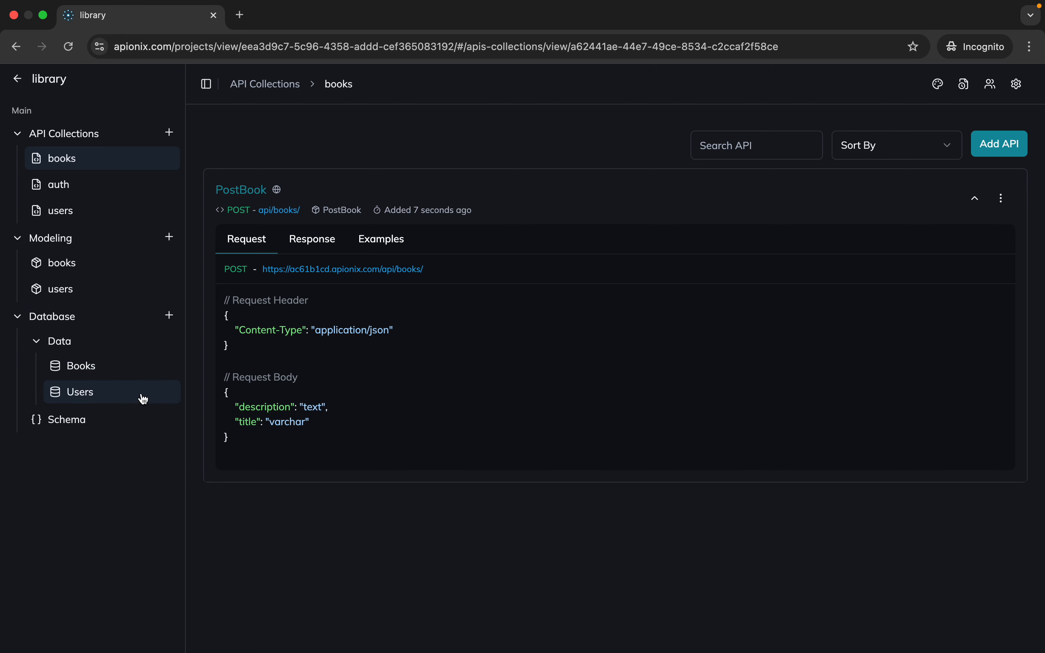
Open the data view of the Books database table to check its records
click(135, 365)
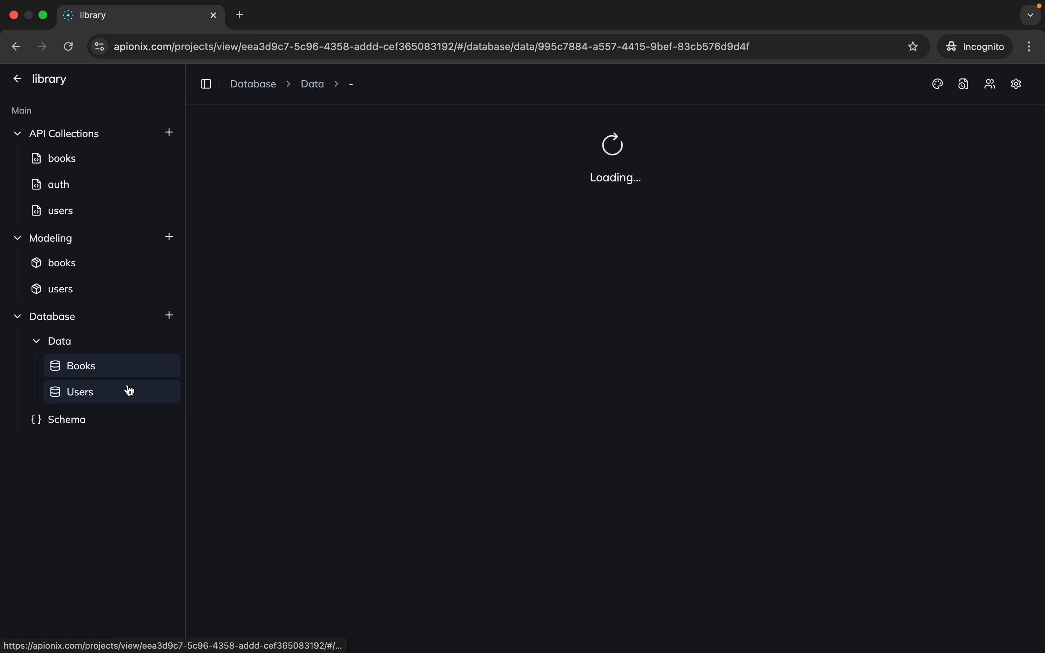
click(128, 392)
click(125, 368)
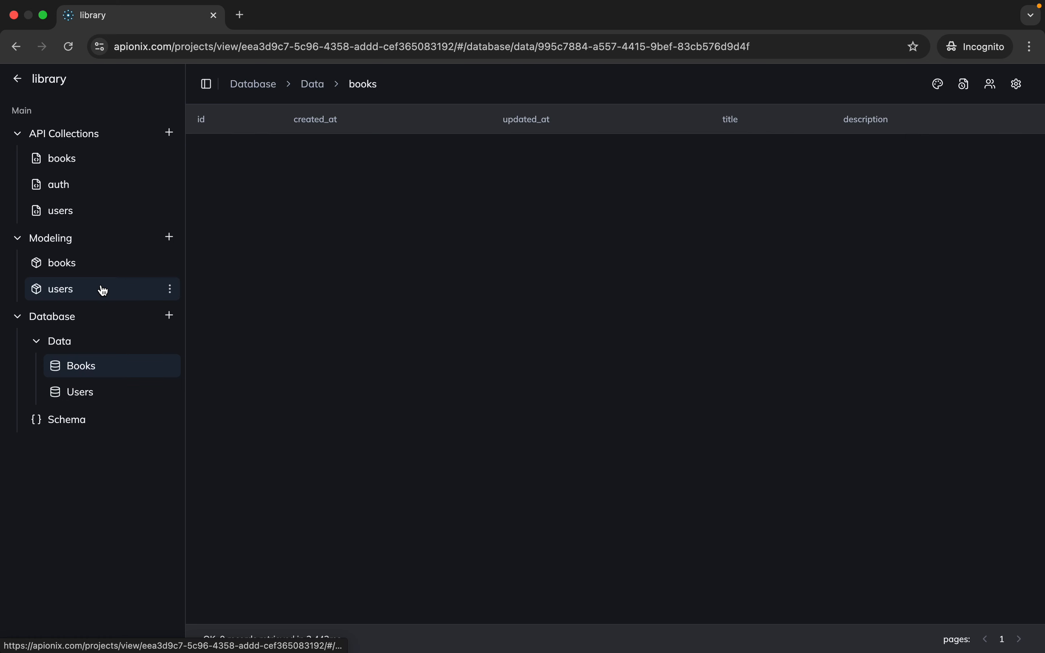
Open the books API collection, expand the PostBook API and copy its request URL
click(103, 169)
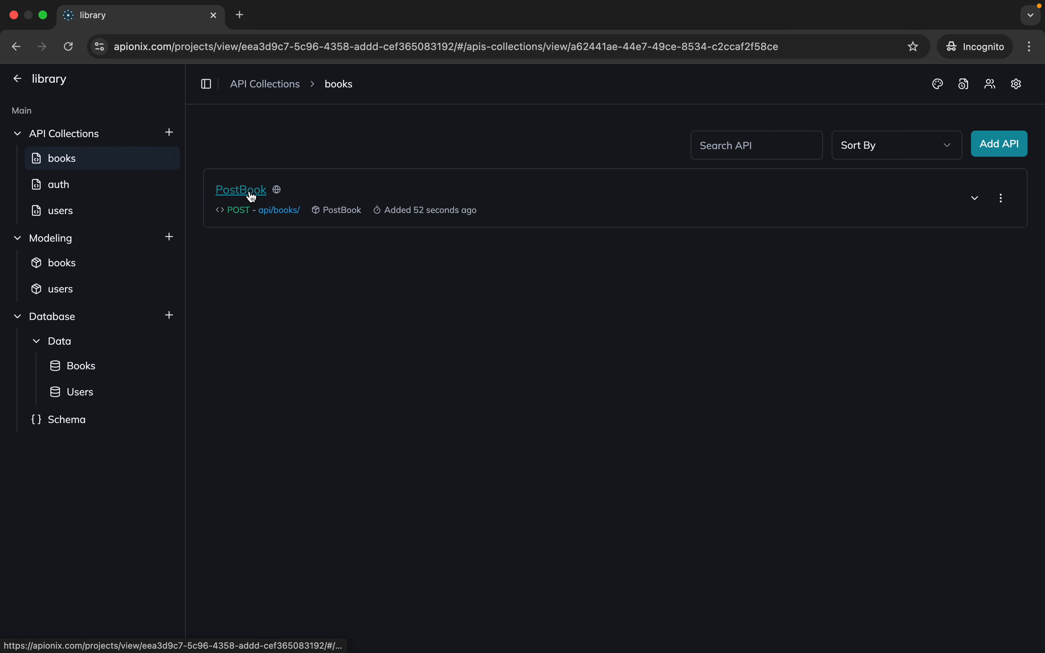
click(260, 195)
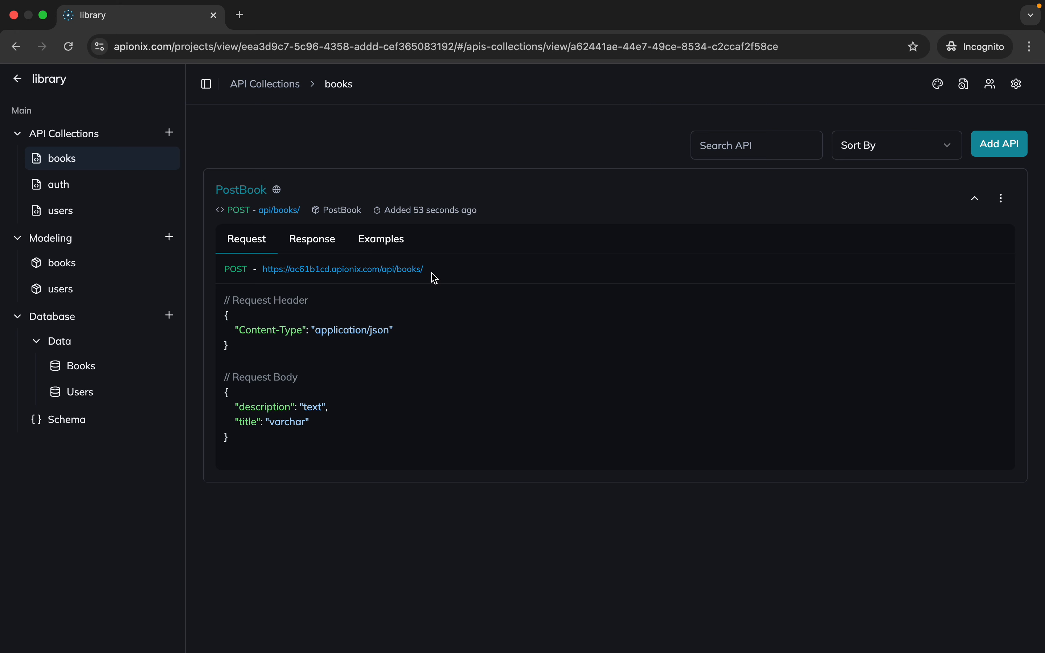
drag(435, 279, 261, 284)
key(ctrl+c)
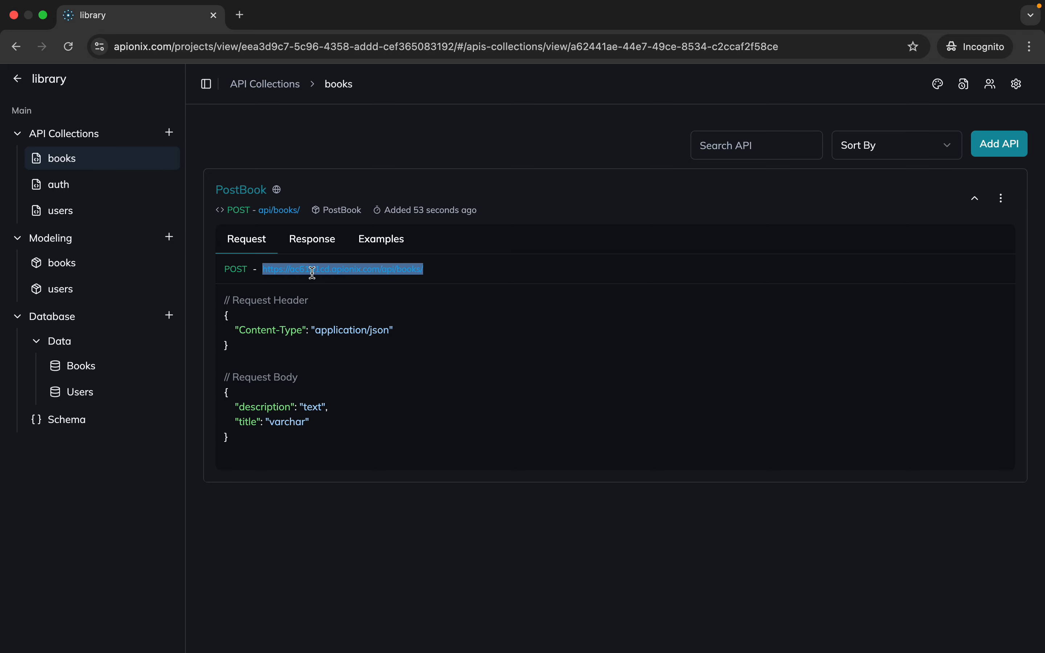
key(ctrl+Left)
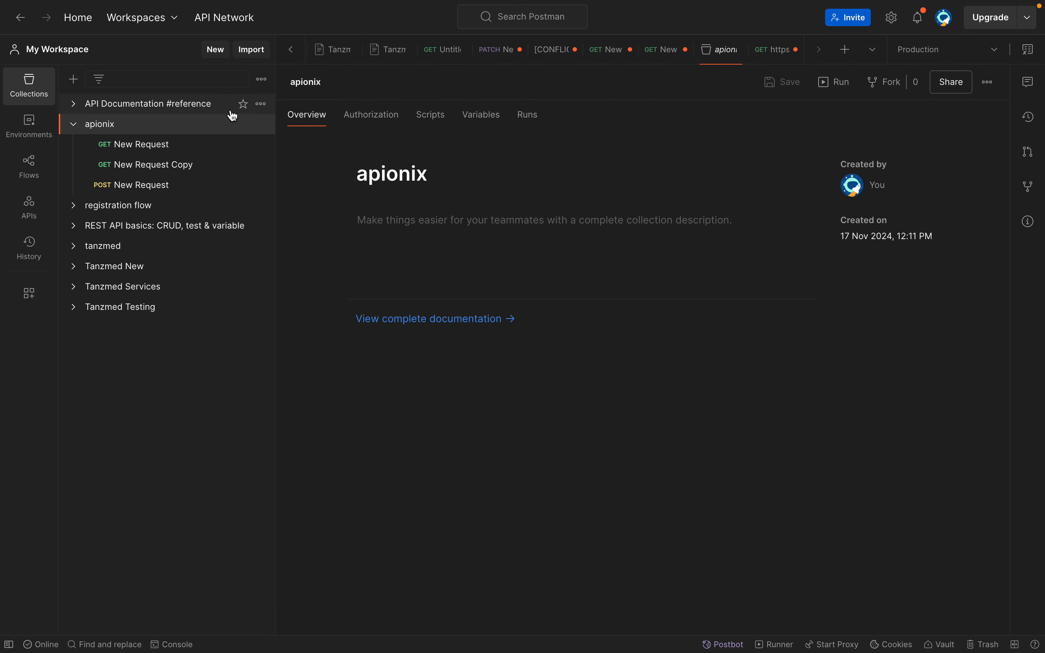
mouse_move(256, 8)
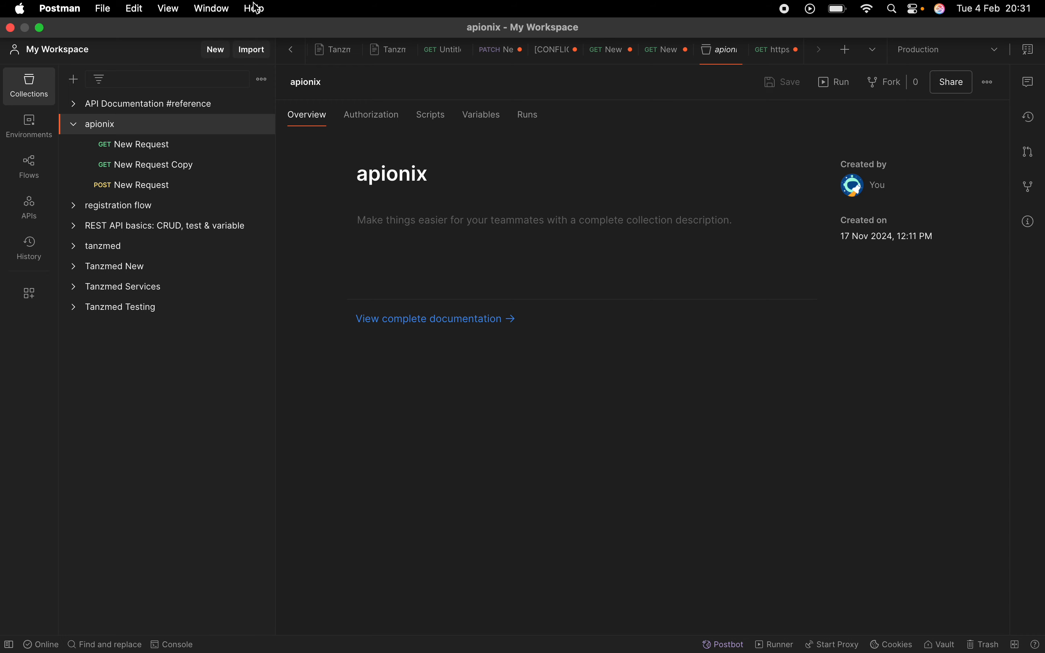
click(261, 125)
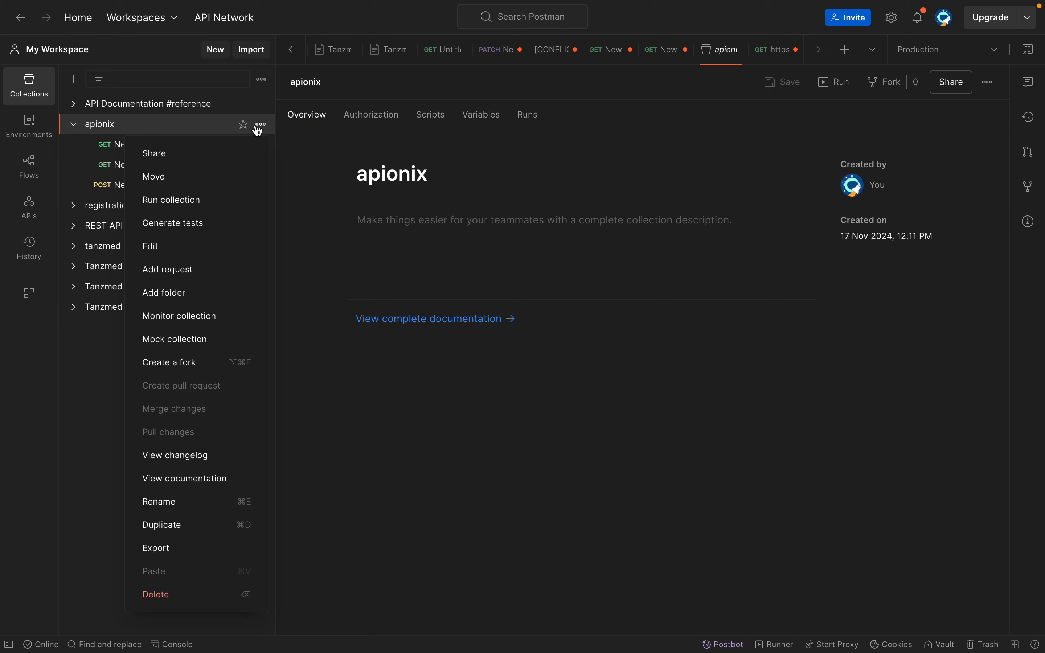
click(223, 55)
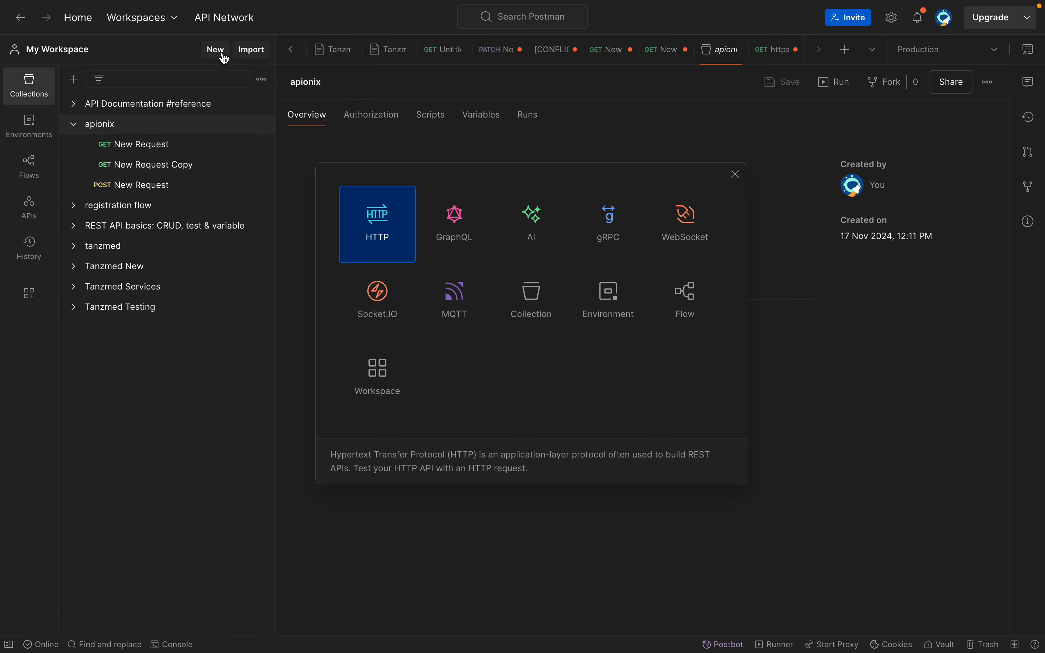
click(366, 247)
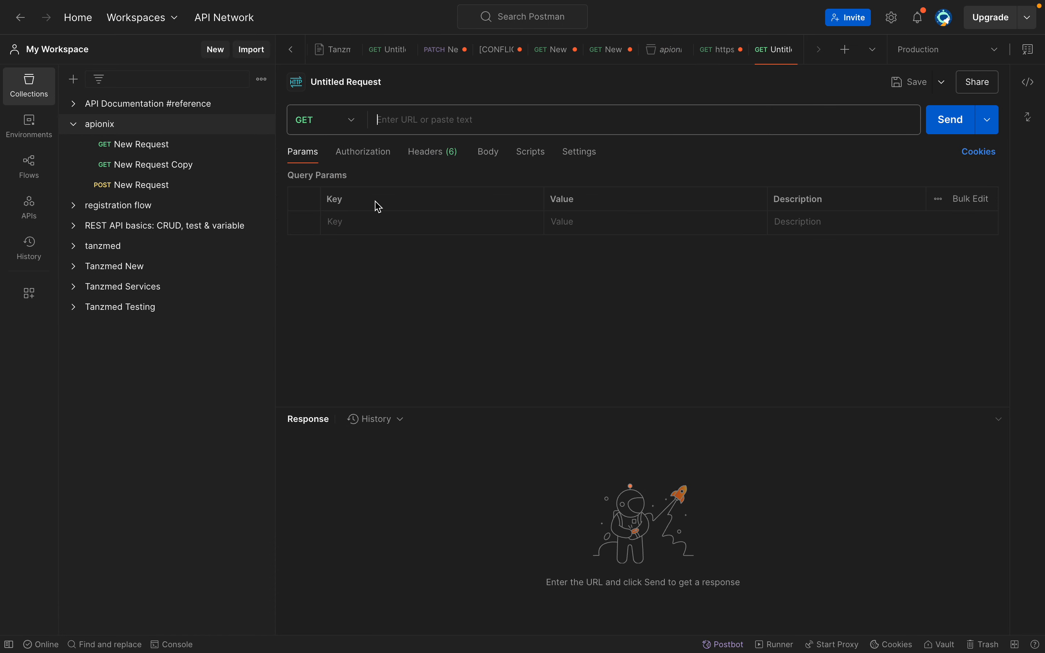
click(423, 121)
key(ctrl+v)
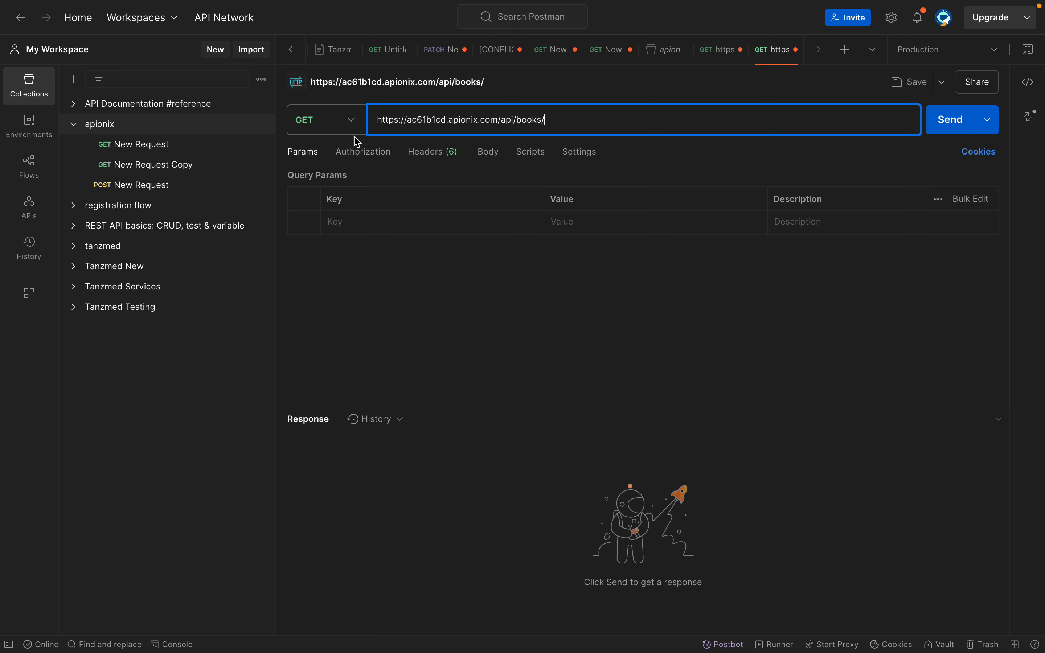
Set the request method to POST and send the request without any body data
click(350, 129)
click(336, 178)
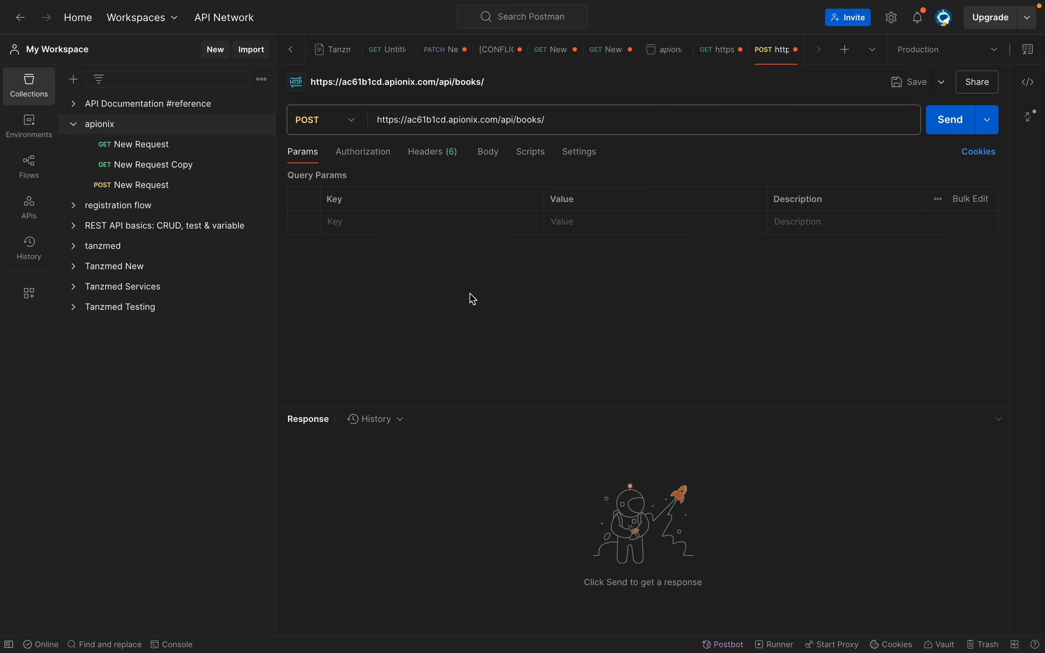
click(959, 124)
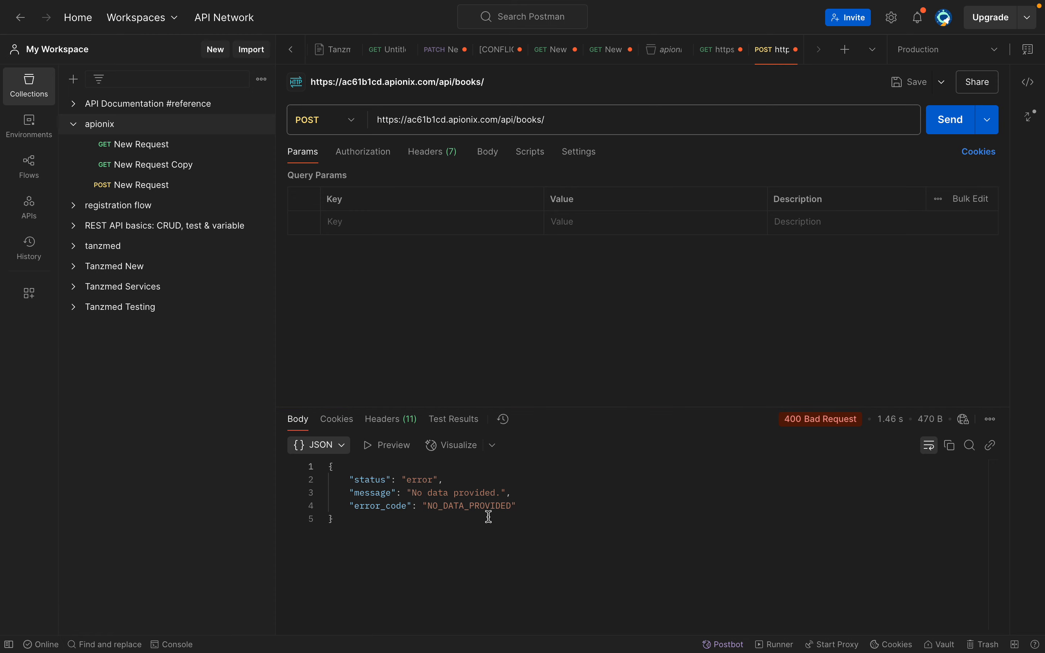
Switch to Apionix and examine the documented error responses of the PostBook API
key(ctrl+Right)
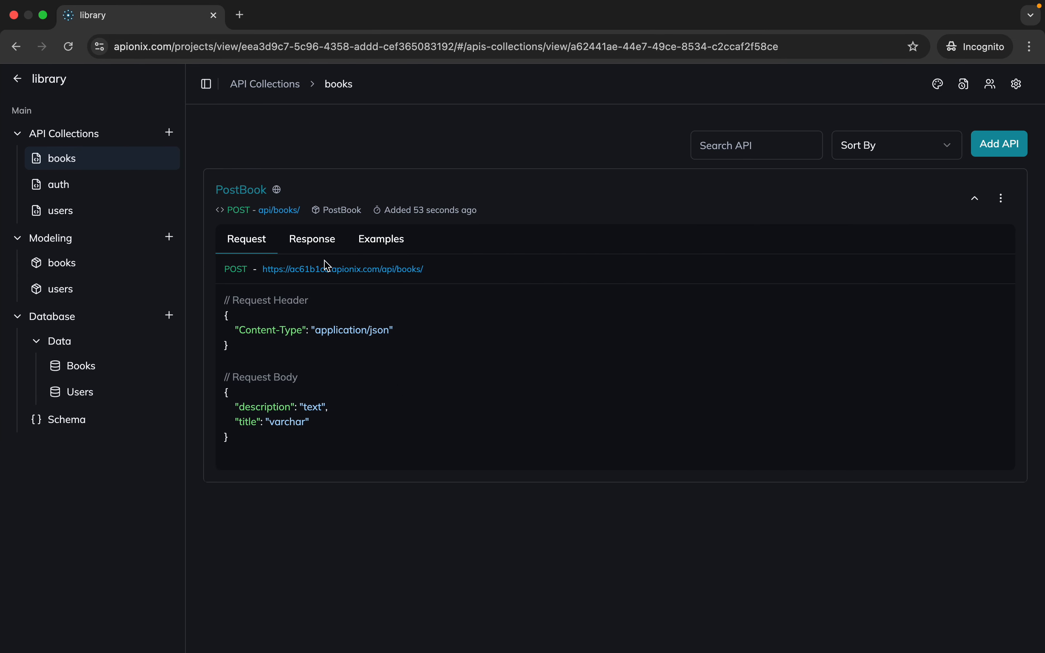
click(326, 247)
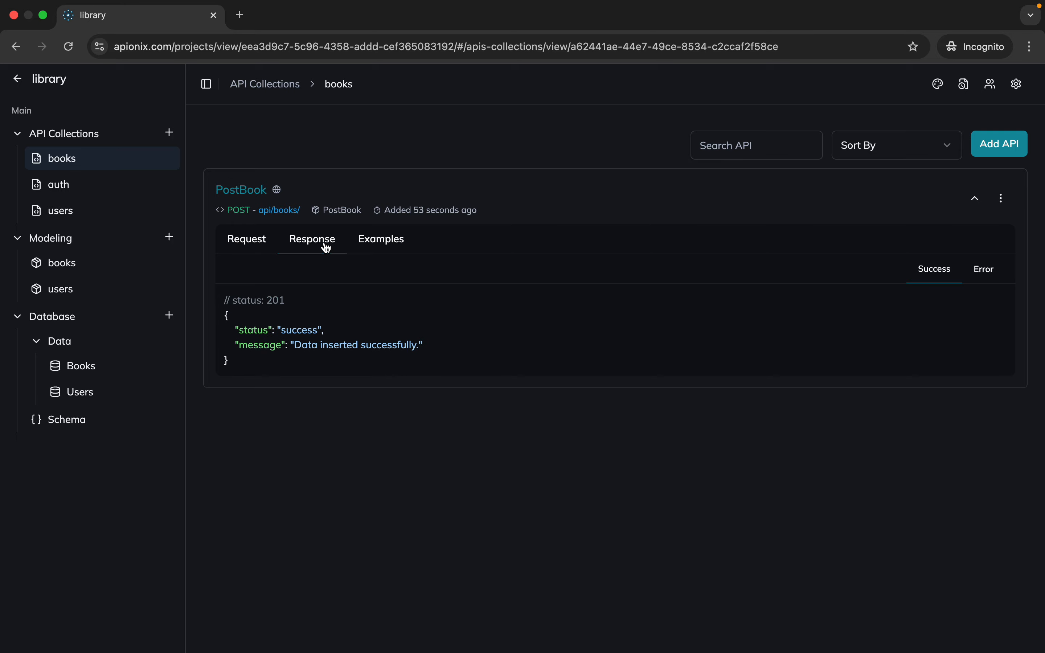
click(983, 270)
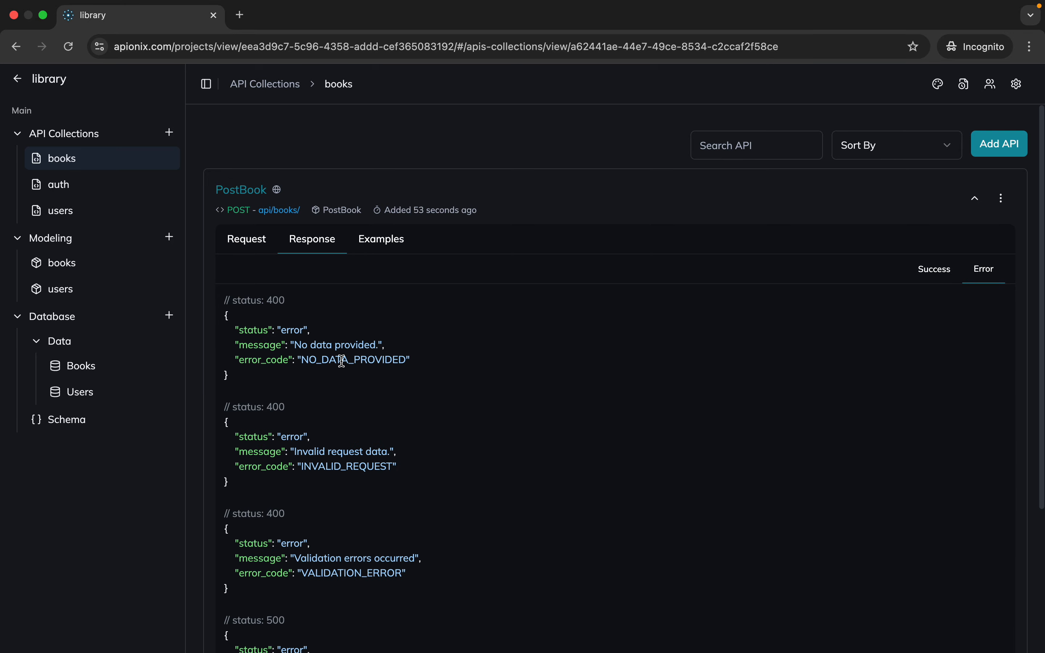
Switch to Postman and set the body type of the POST request to form-data
key(ctrl+Left)
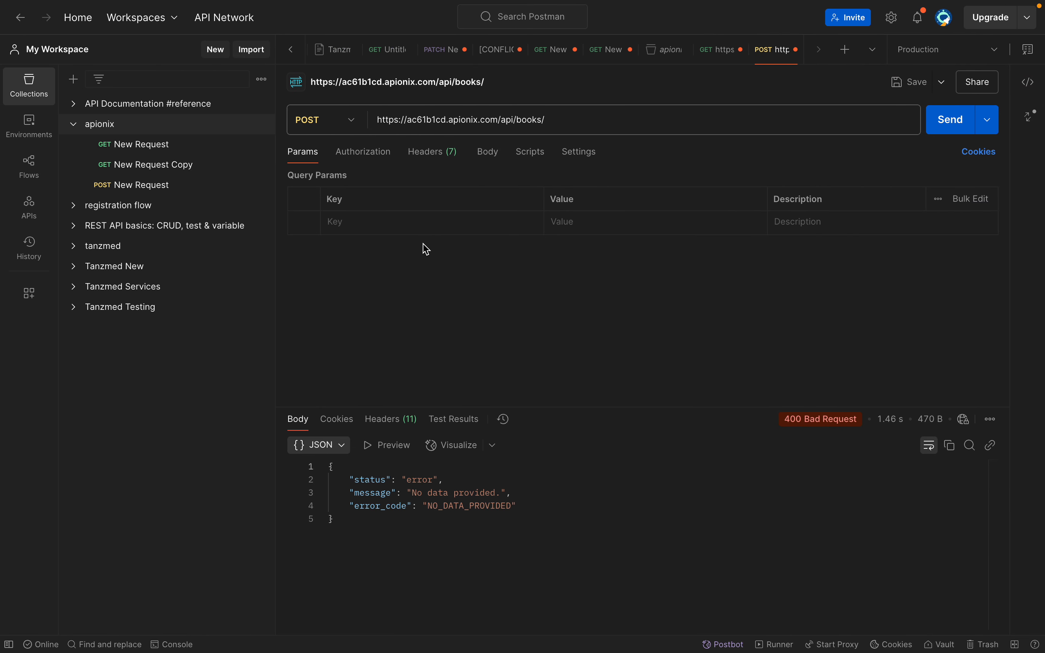
click(490, 153)
click(384, 180)
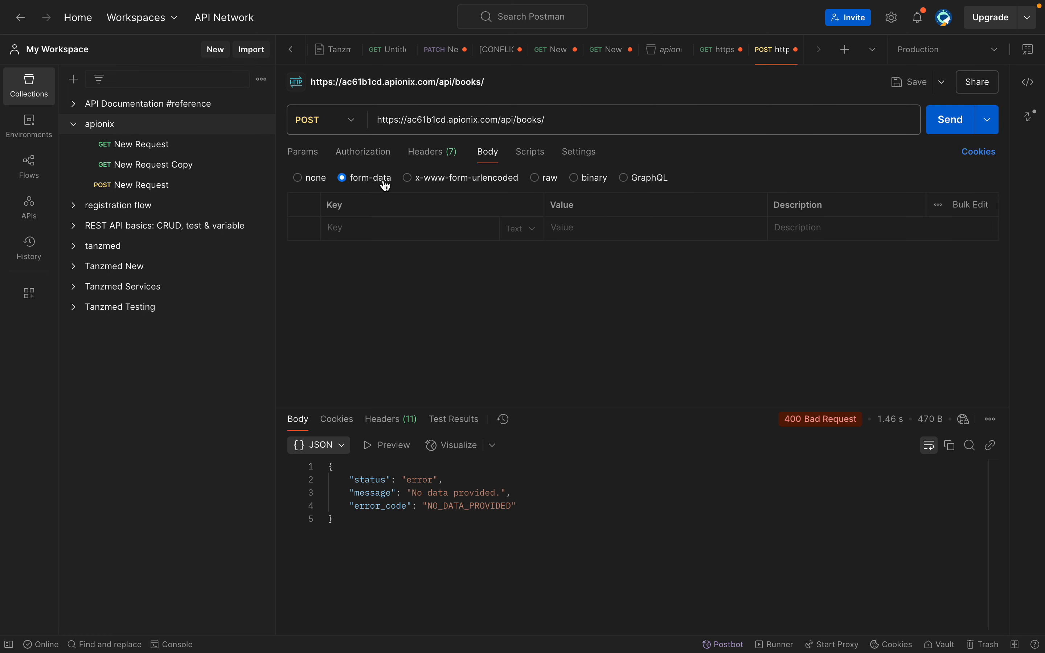
Check PostBook's request header and body fields in Apionix, and return to Postman
key(ctrl+Right)
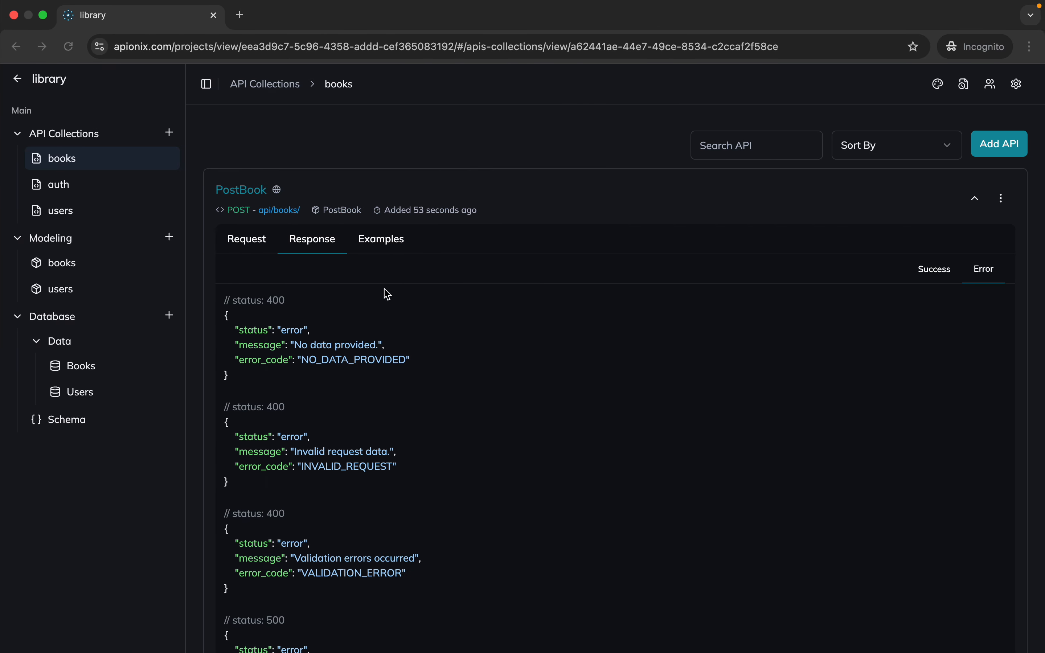
click(267, 242)
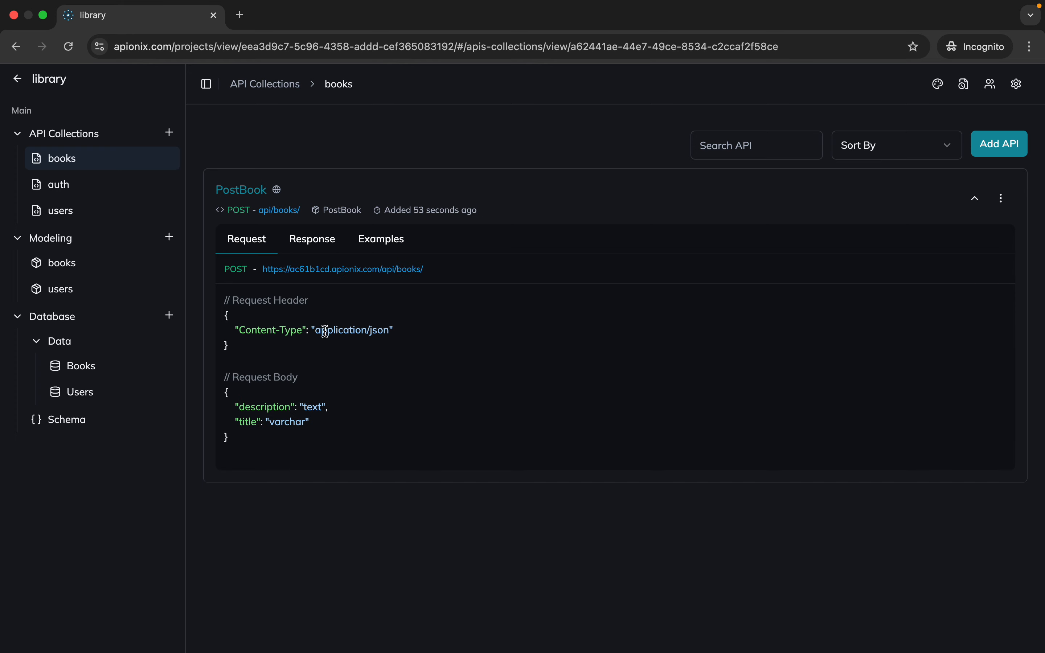
key(ctrl+Left)
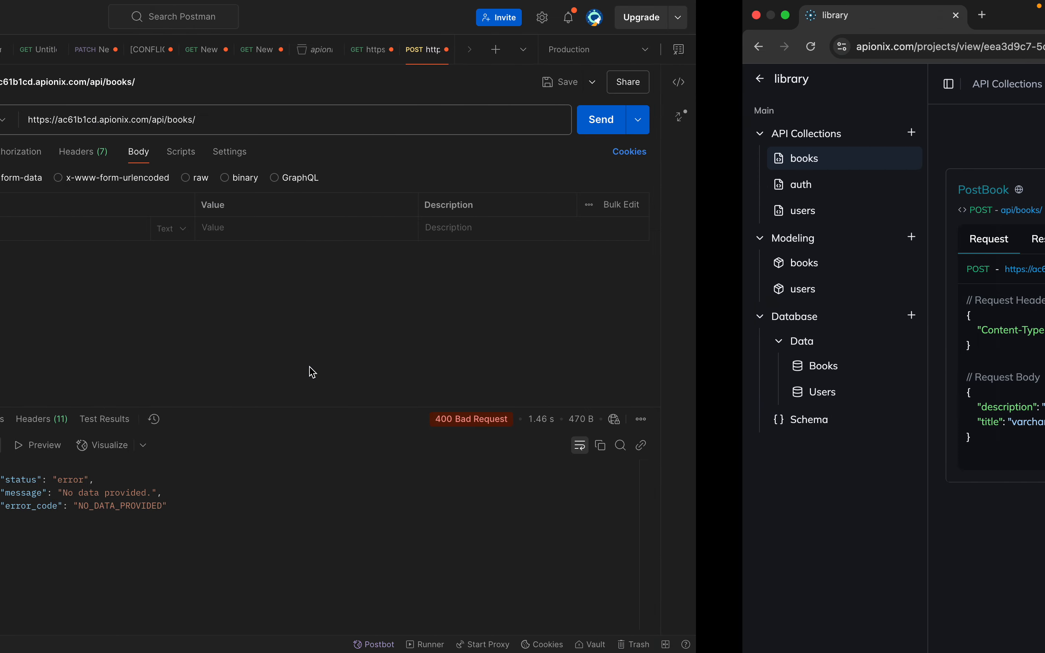
Add the form-data fields title with "This is the first book" and description with "This is description"
text(title)
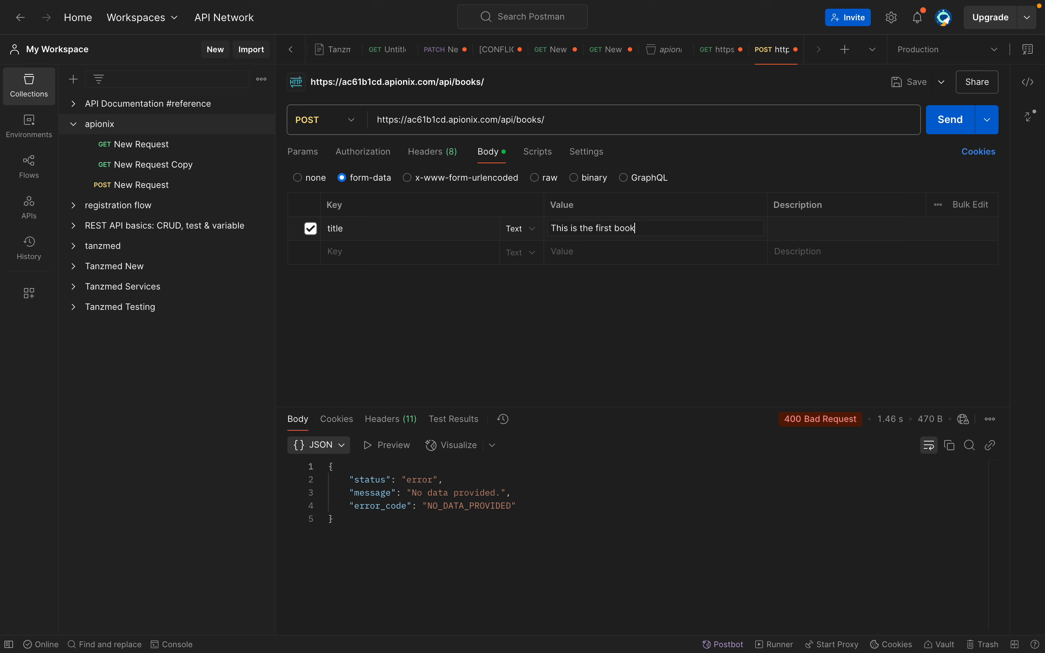
click(568, 352)
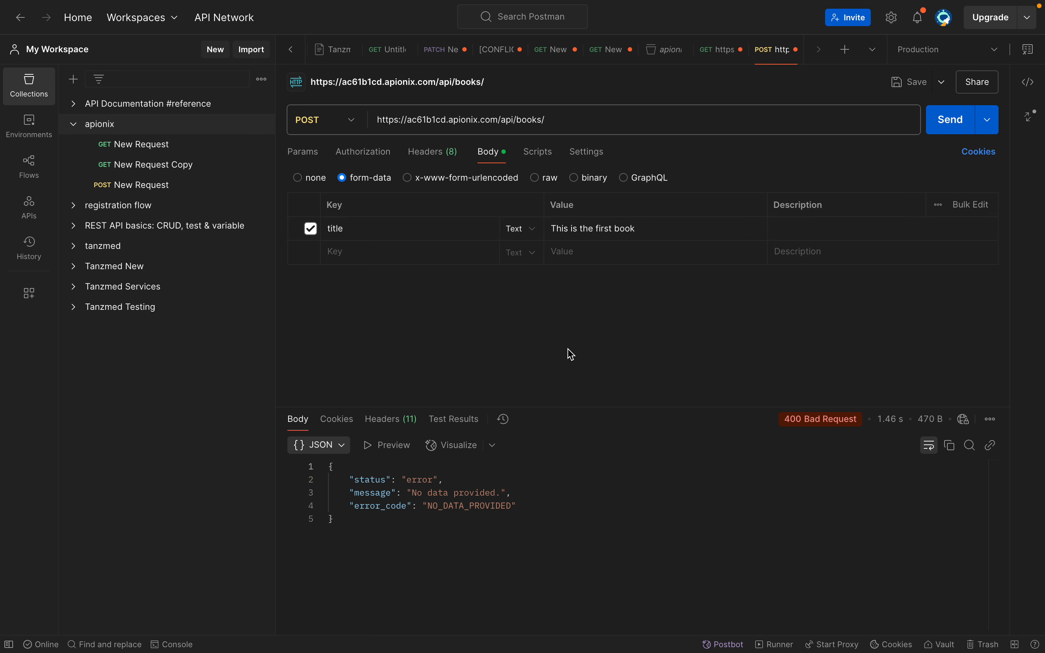
click(414, 259)
text(description)
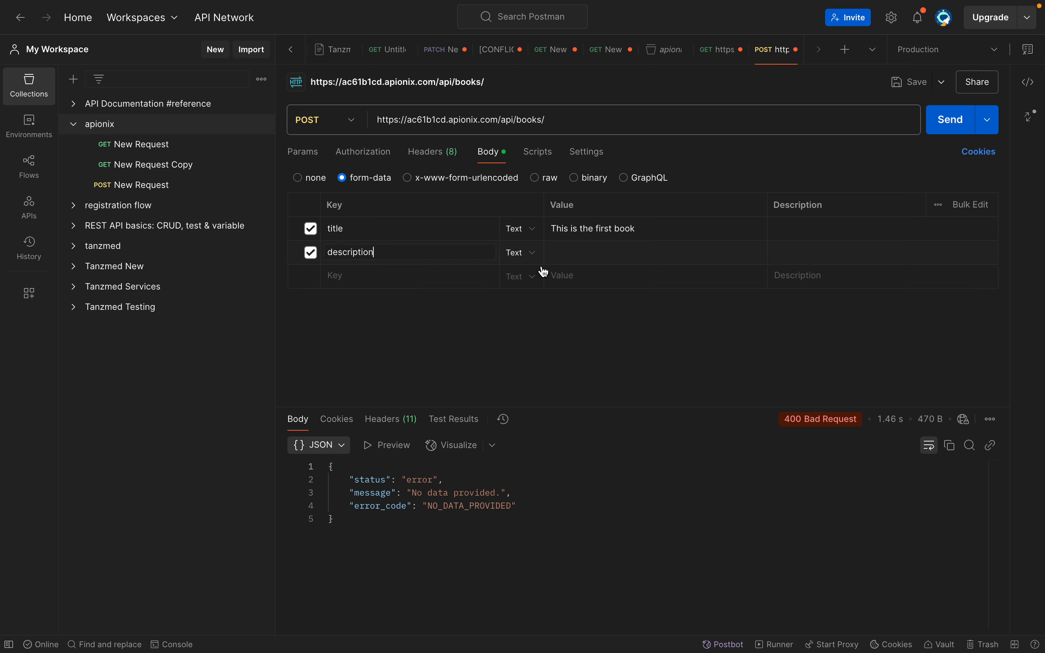
click(581, 254)
Send the request with the description field excluded, and include that field again
click(310, 253)
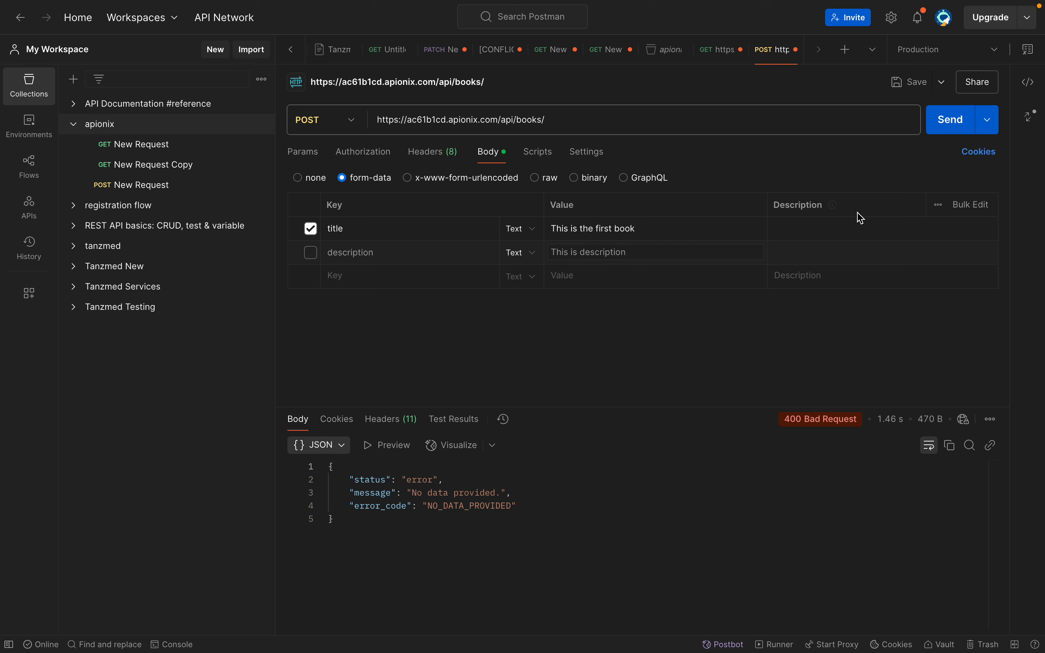
click(944, 137)
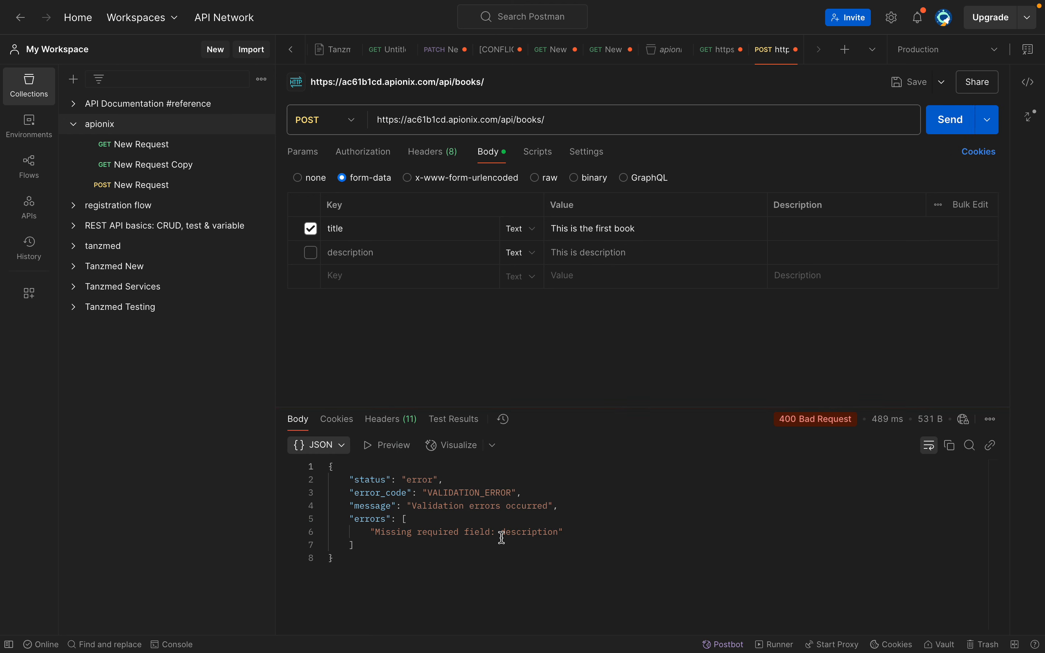
click(311, 253)
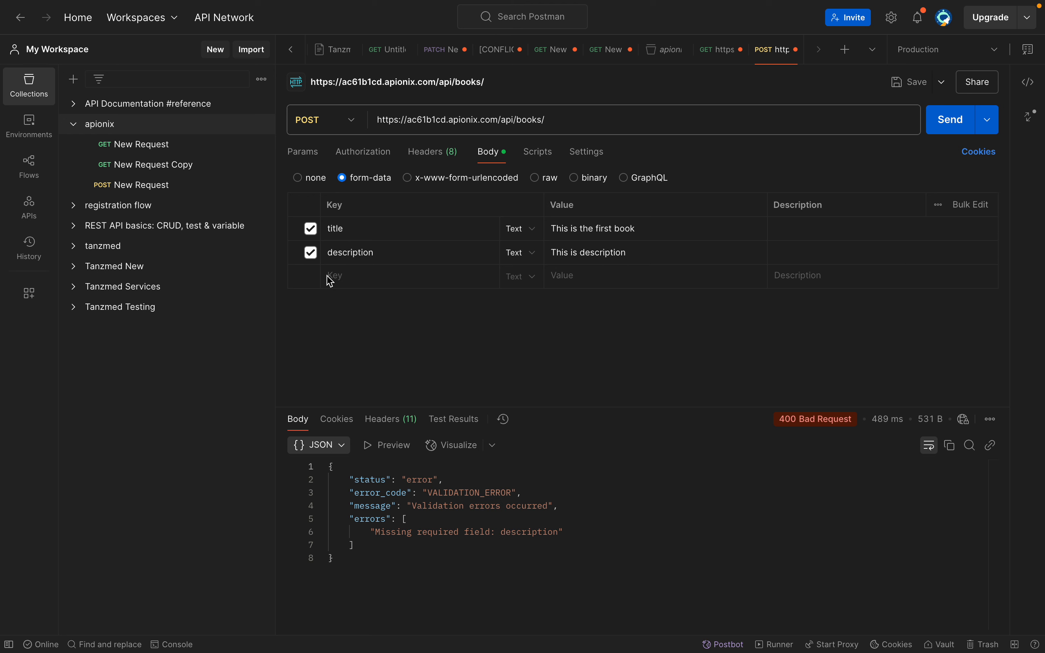
Add an extra form-data field hjhjxjchjhx with the value xhjjx and send the request
click(348, 277)
text(hjhjxjchjhx)
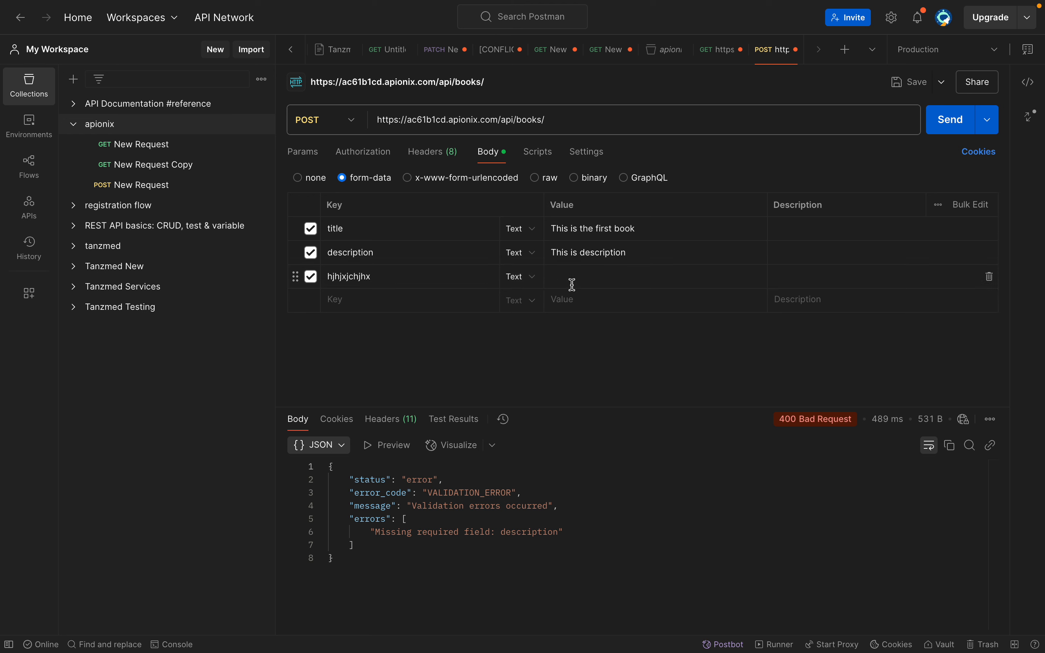
click(571, 280)
text(xhjjx)
click(934, 129)
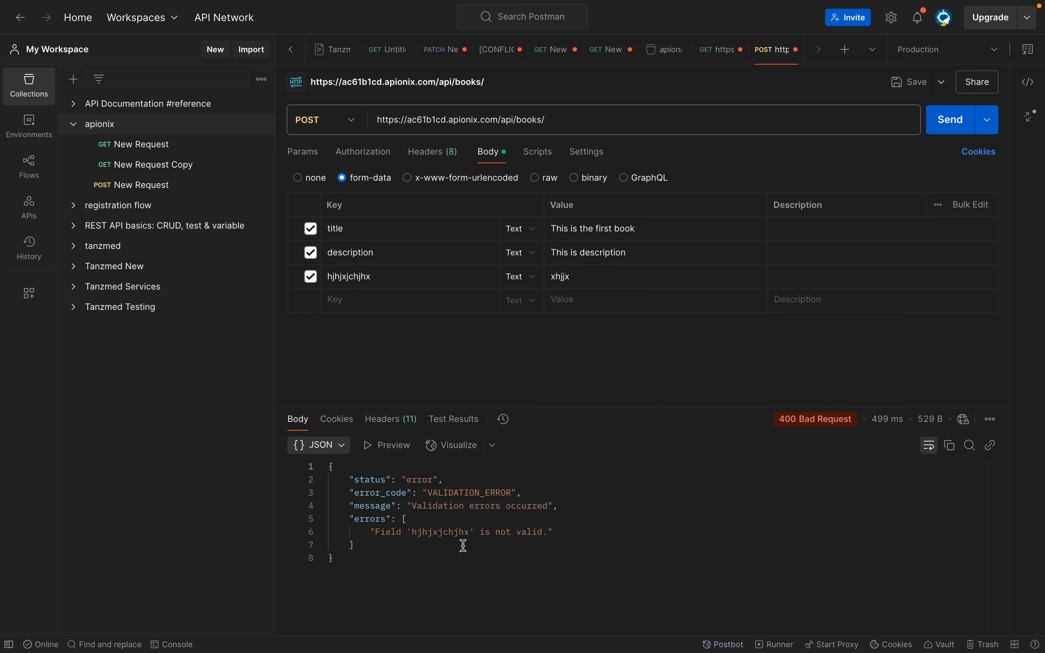
Exclude the hjhjxjchjhx field from the body and send the request to insert the first book
click(318, 281)
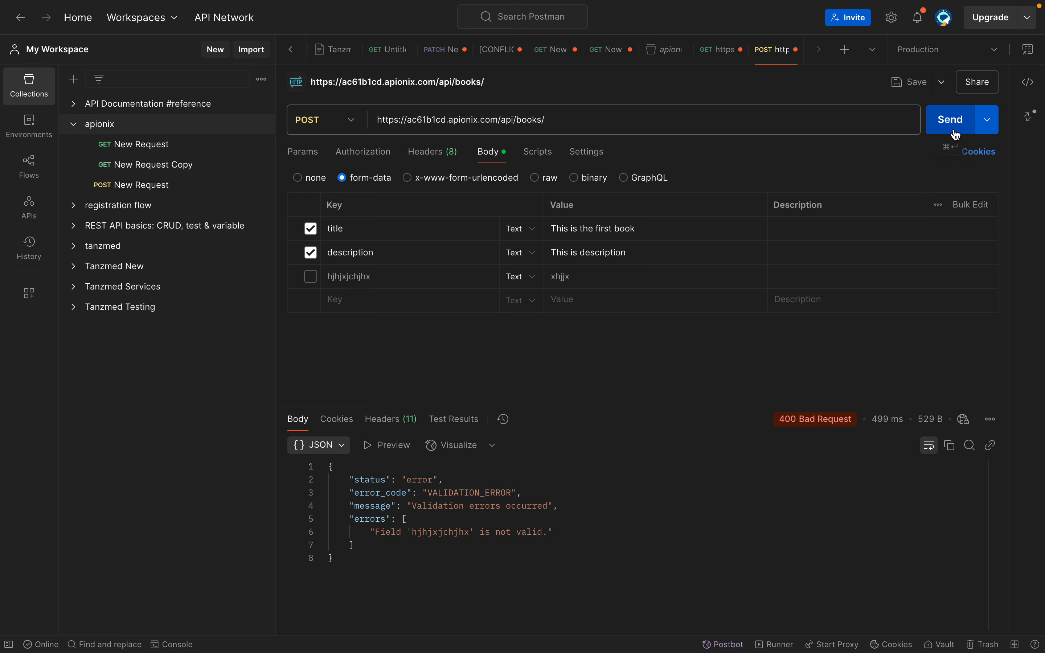
click(938, 126)
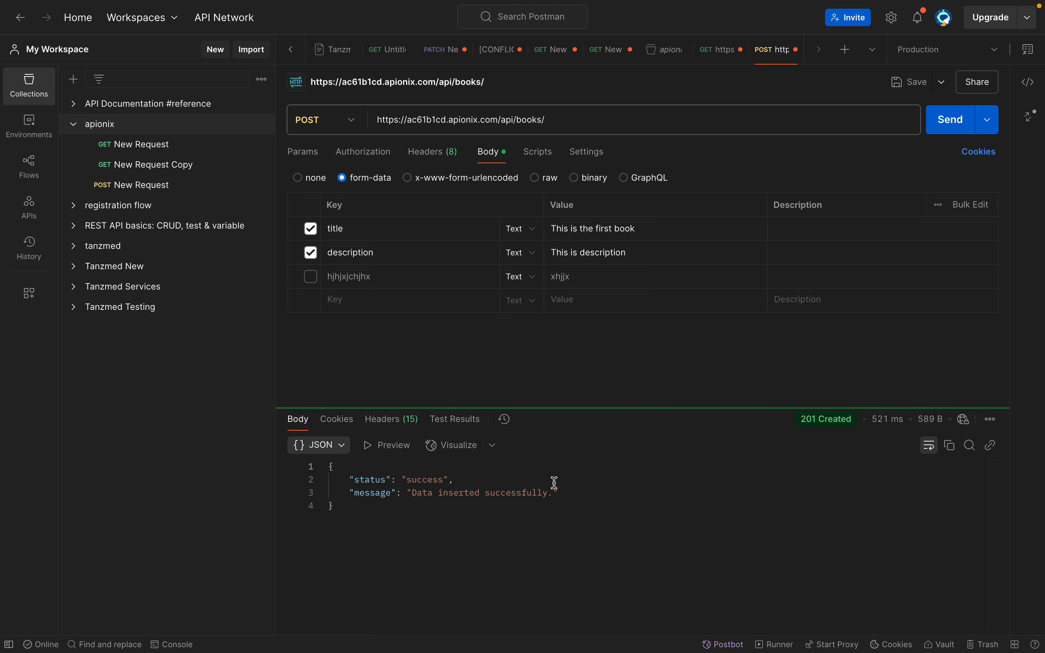
Switch to Apionix and check the record in the Books table's data view
key(ctrl+Right)
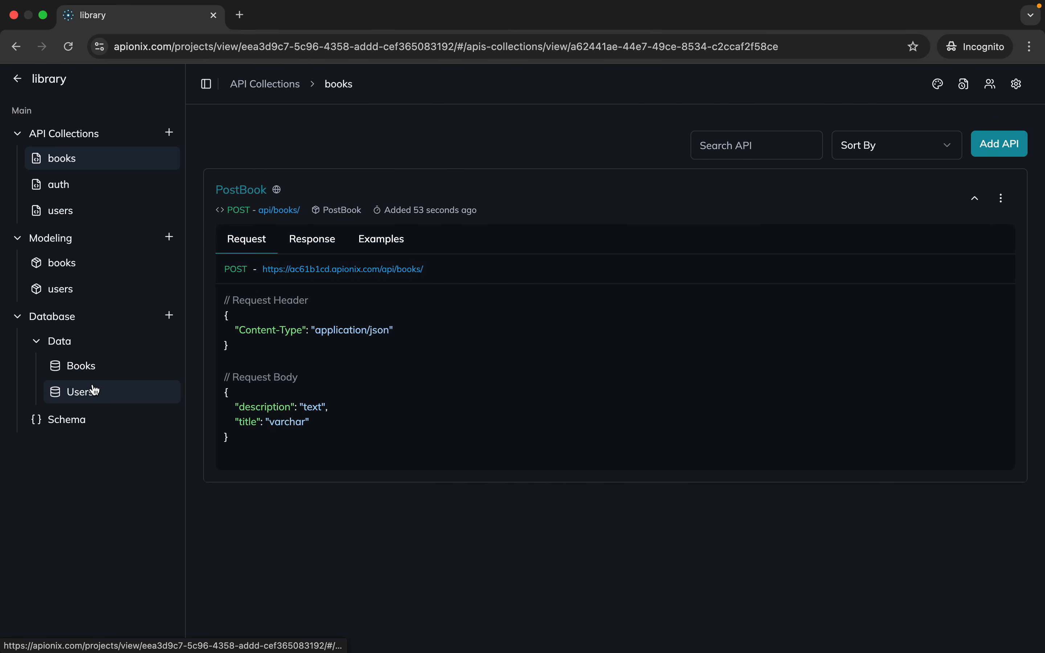
click(101, 374)
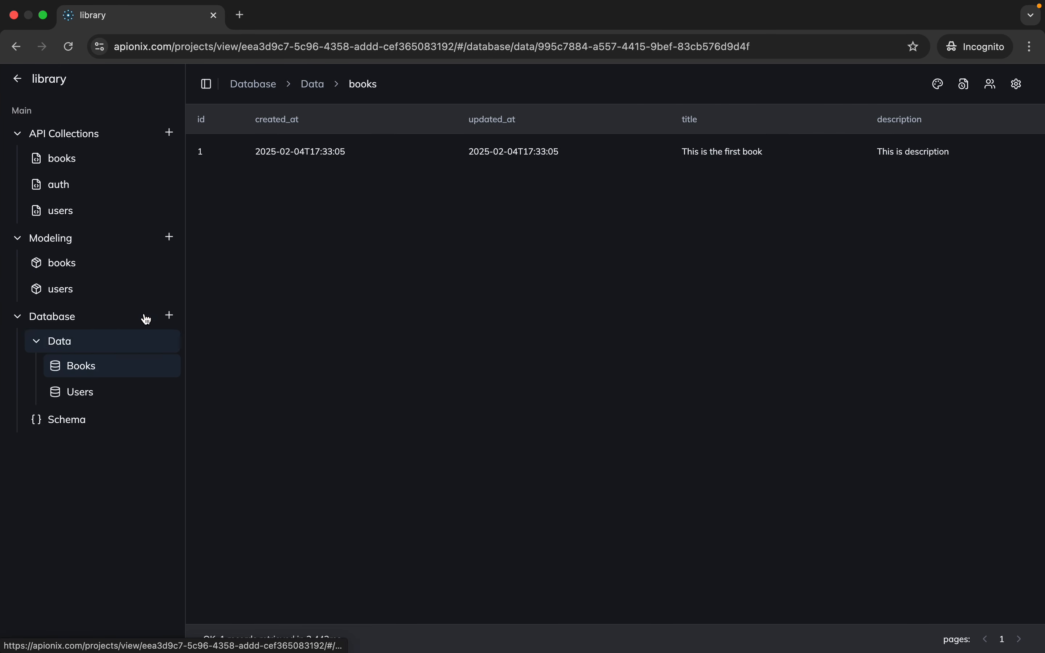
drag(507, 147, 948, 148)
click(390, 344)
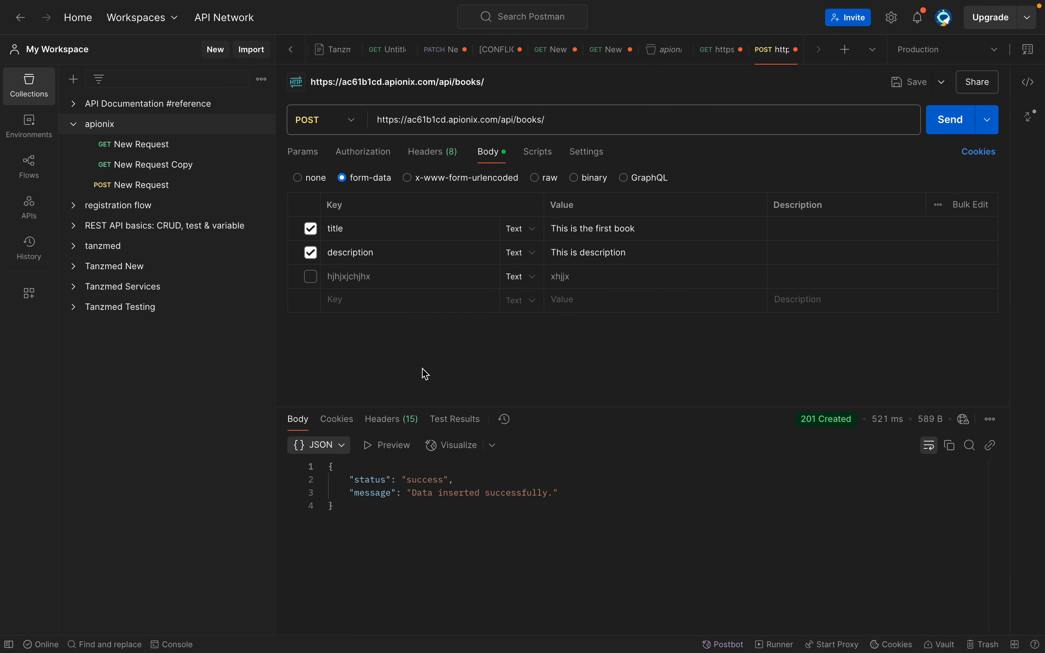
In Postman, set title to "This is the second book" and description to "This is 2nd description", and send the request
click(663, 225)
double_click(606, 228)
text(second)
click(581, 255)
text(2nd)
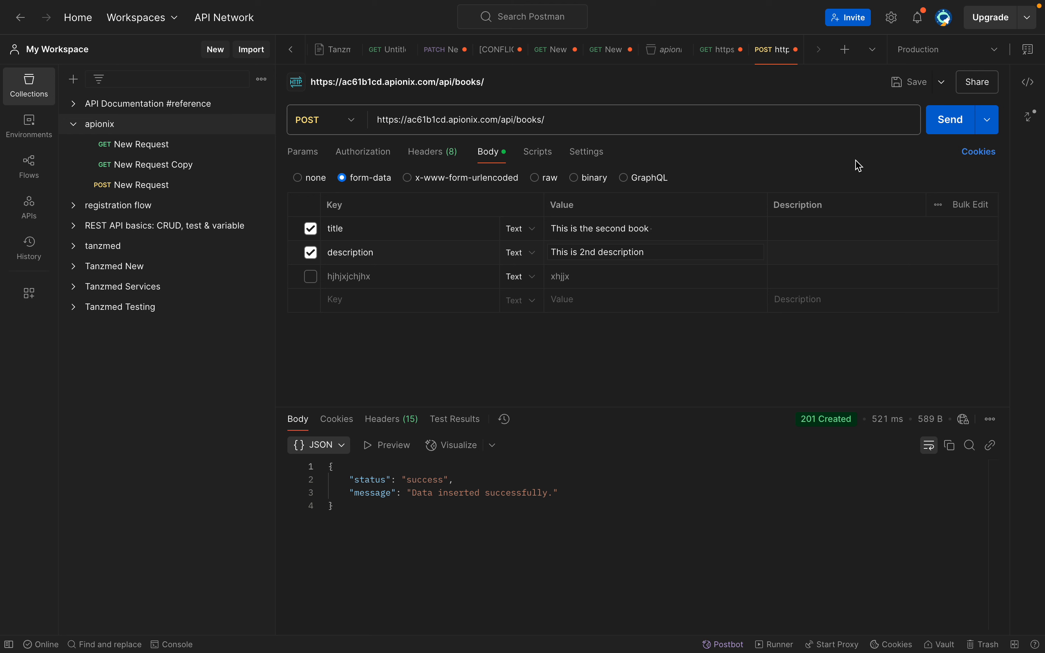
click(954, 129)
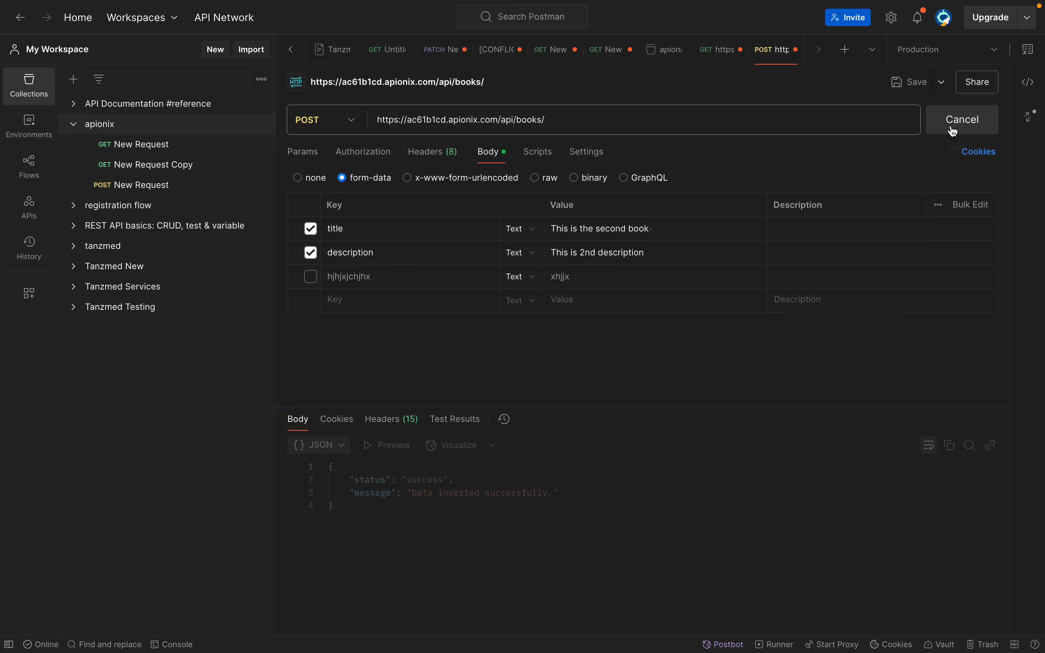
Set title to "This is the 3rd book" and description to "This is 3rd description", and send the request
double_click(612, 229)
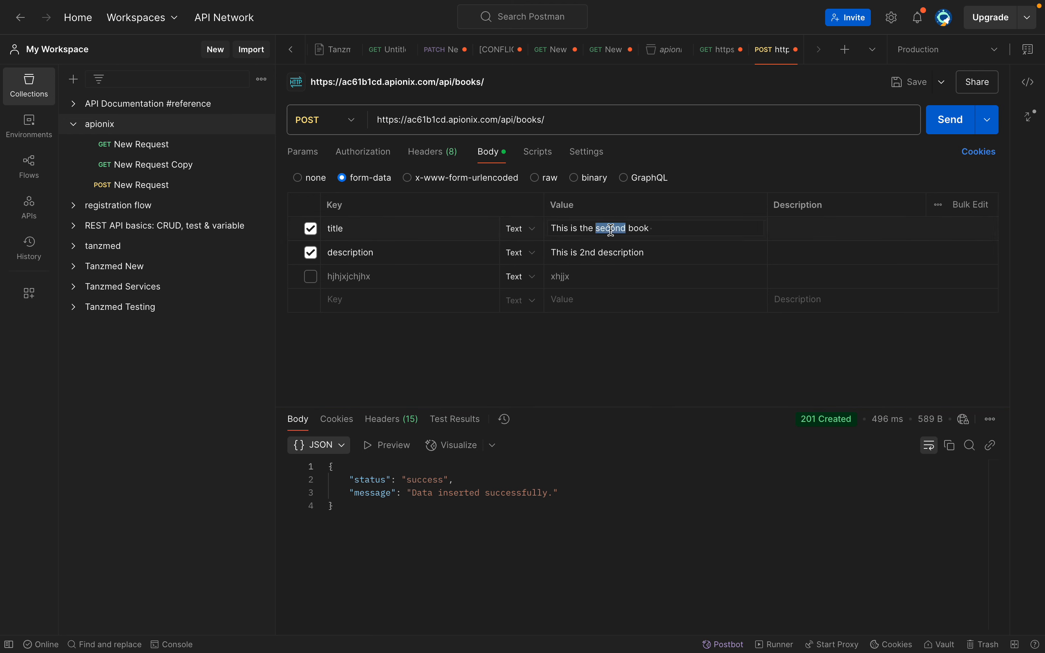
text(3r)
double_click(589, 252)
text(3rd)
click(959, 122)
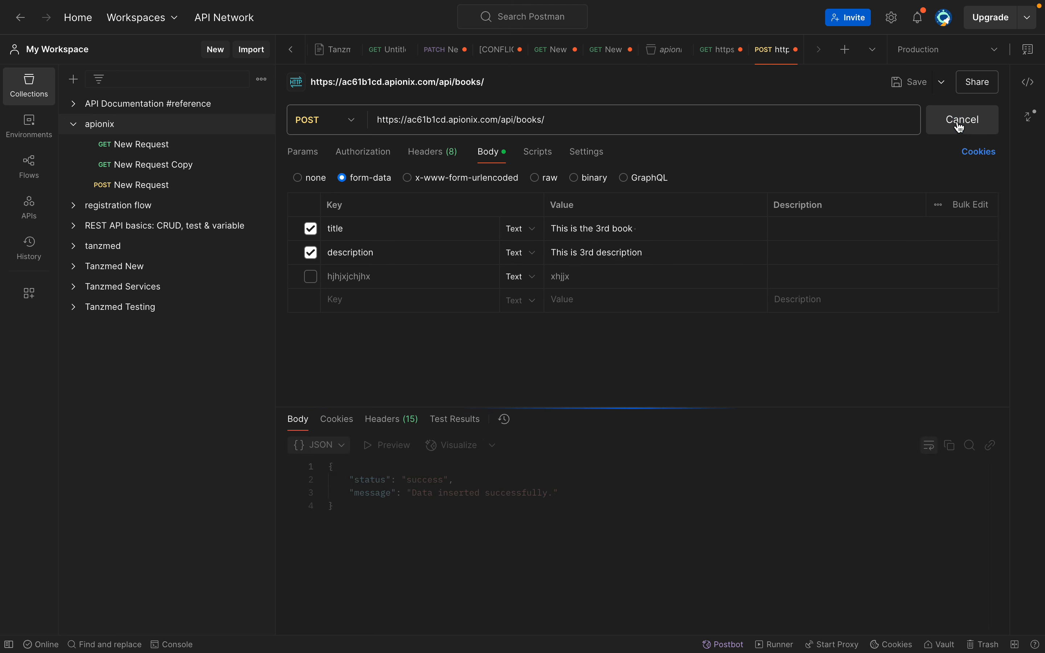
Change the request method to GET and send the request to the books endpoint
click(352, 125)
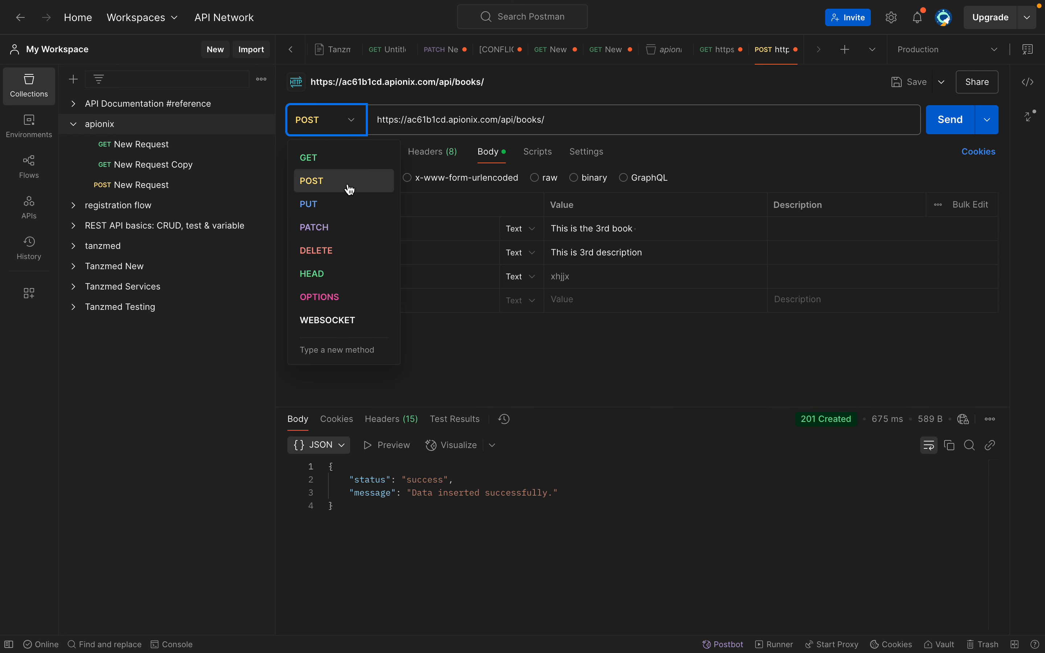
click(353, 163)
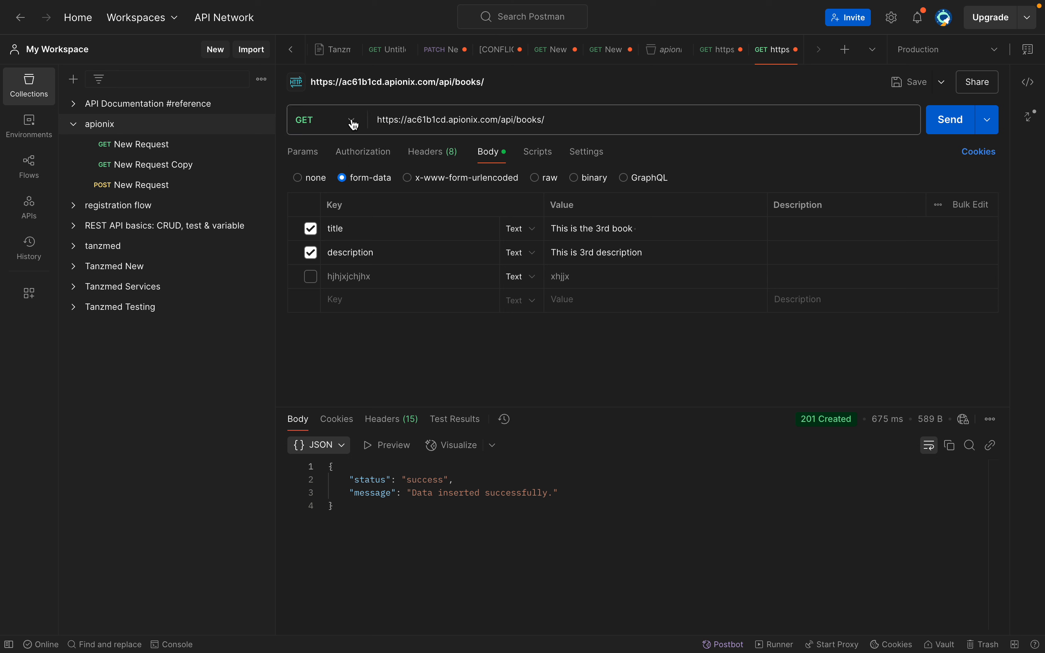
click(943, 127)
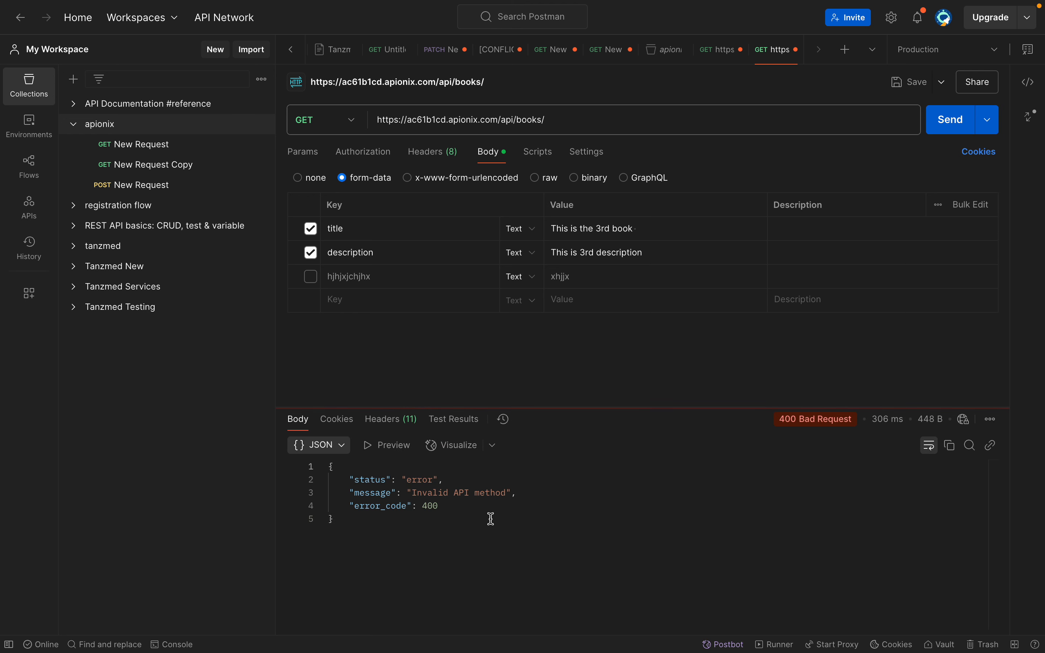
click(513, 504)
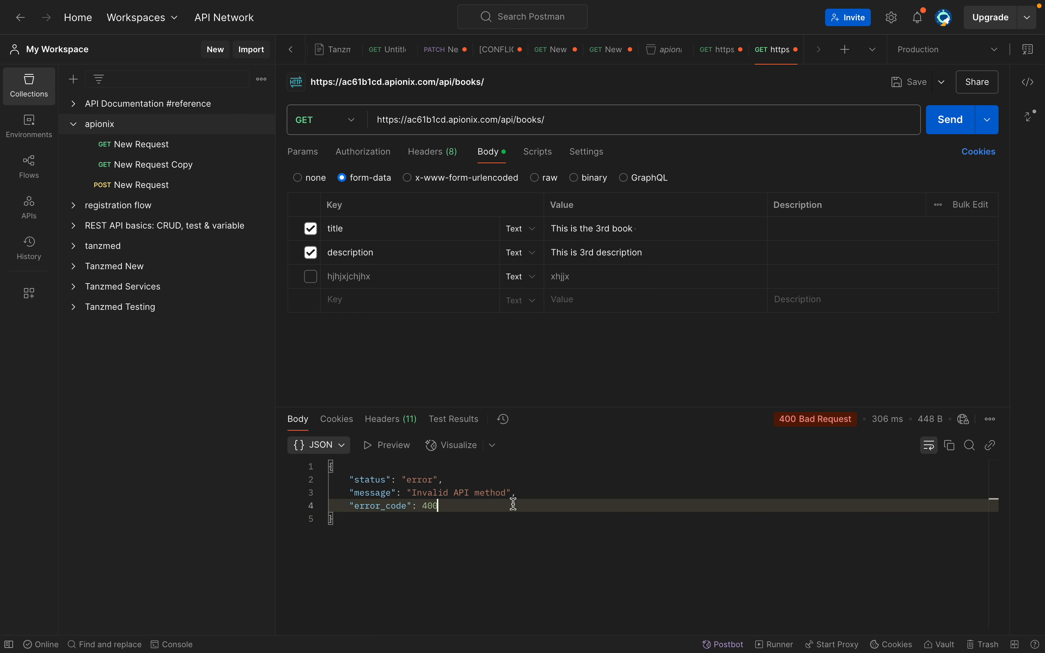
Switch to Apionix and start a new API in the books collection, named GetBooks with the GET method
key(ctrl+Right)
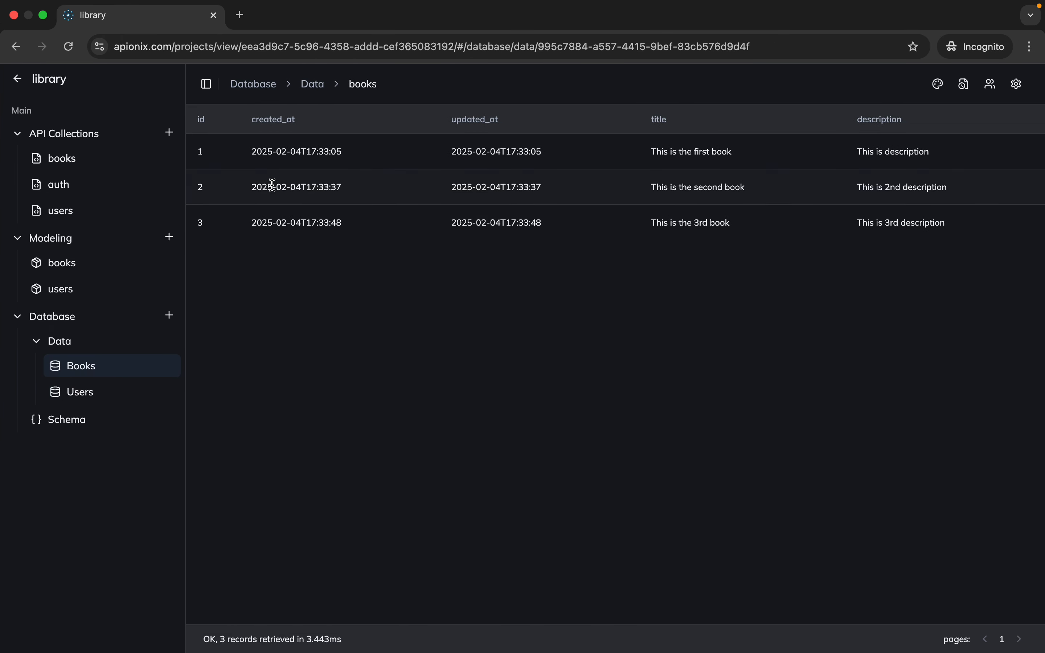
drag(240, 128, 527, 269)
click(105, 158)
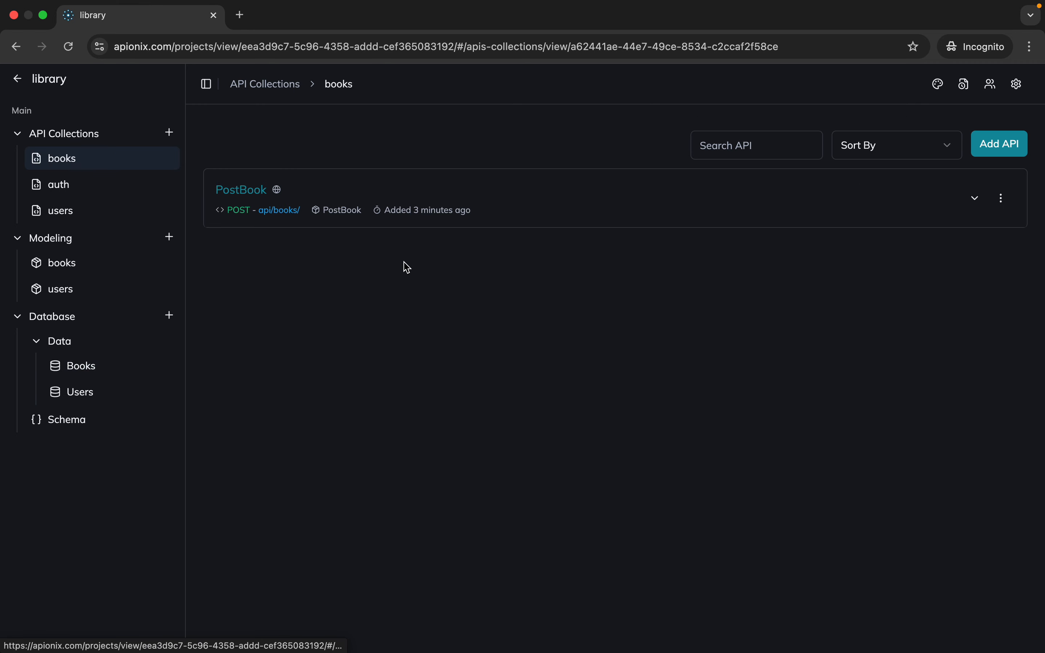
click(986, 145)
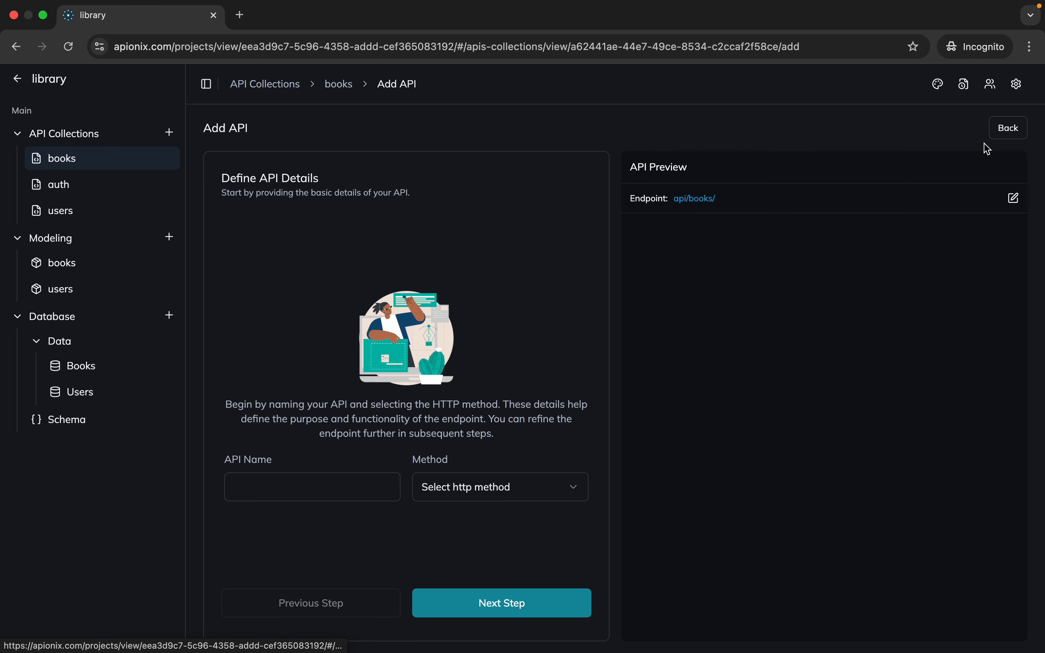
click(354, 490)
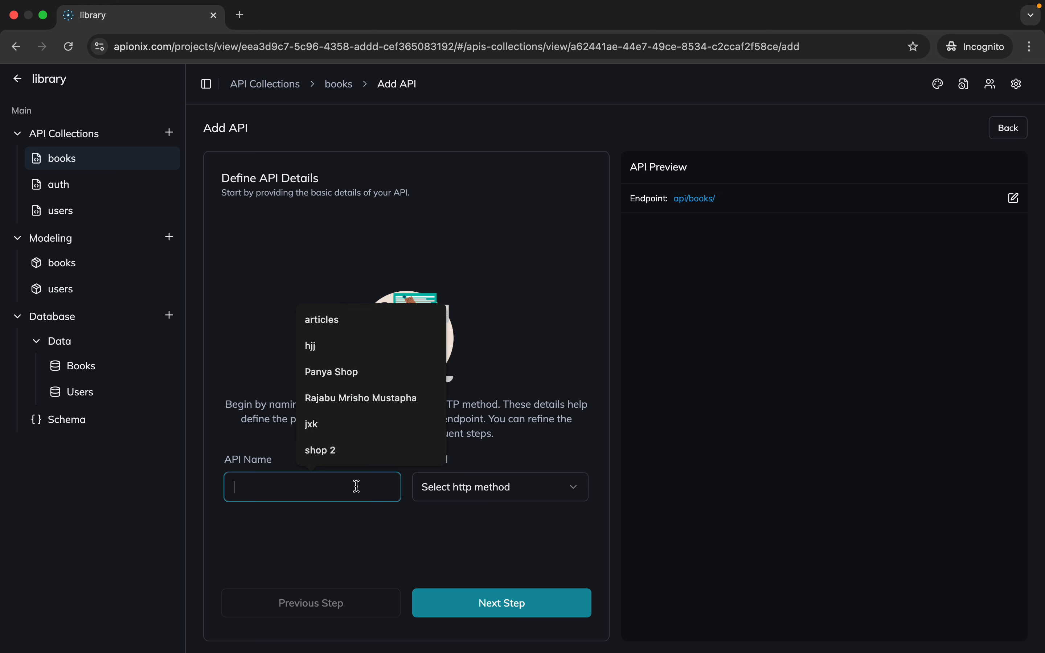
text(Get)
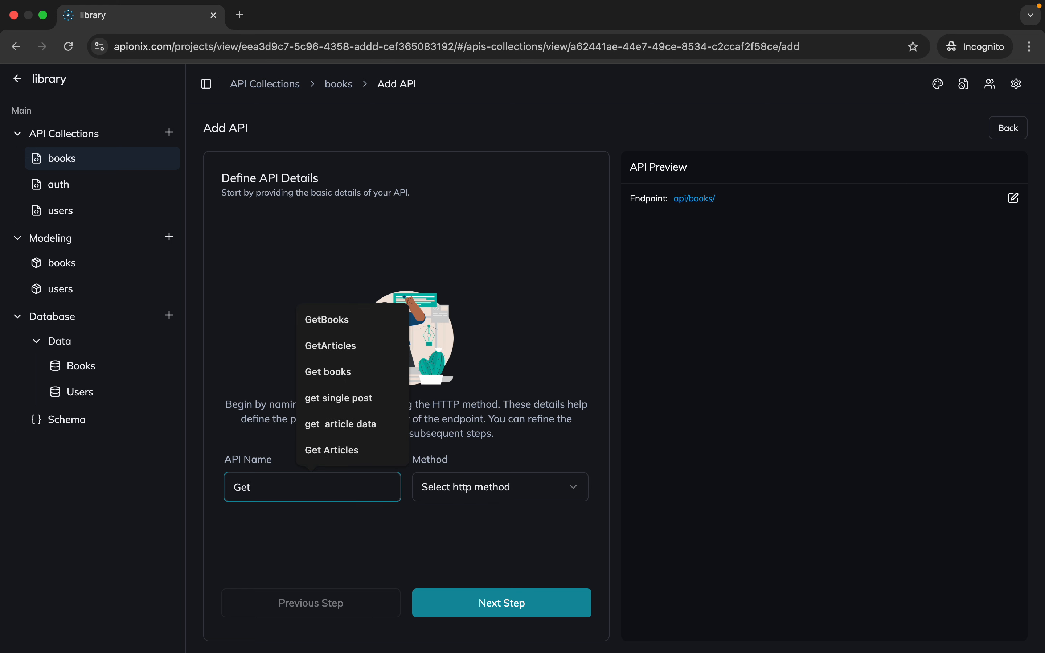
text(Books)
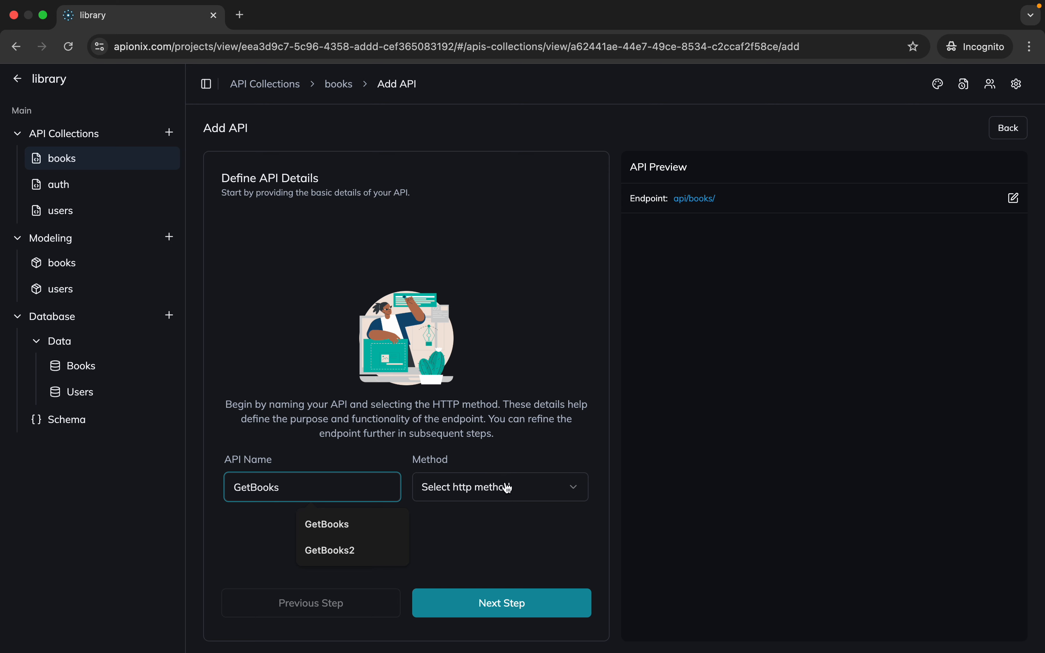
click(508, 488)
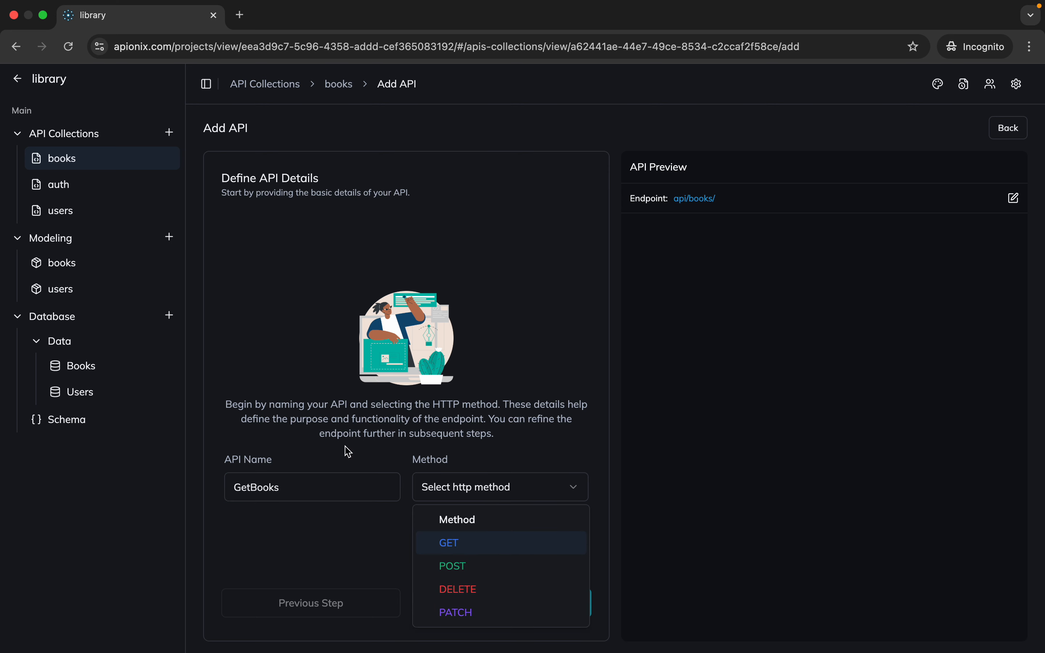
click(447, 542)
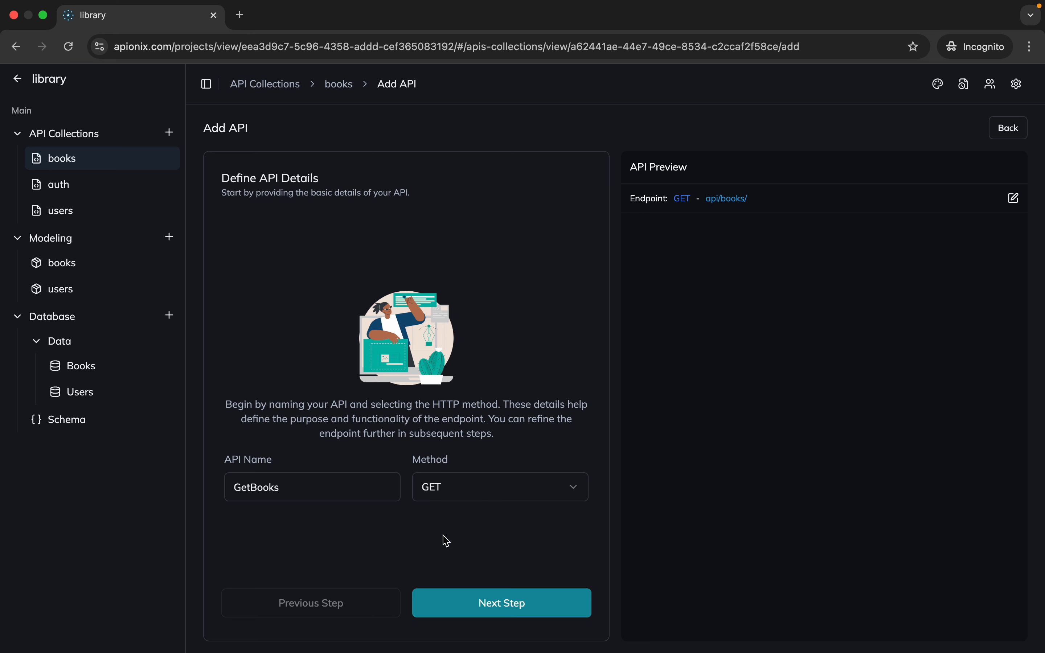
Keep the resource type as GET collection of resource, select the books → GetBooks model, and create the API
click(455, 598)
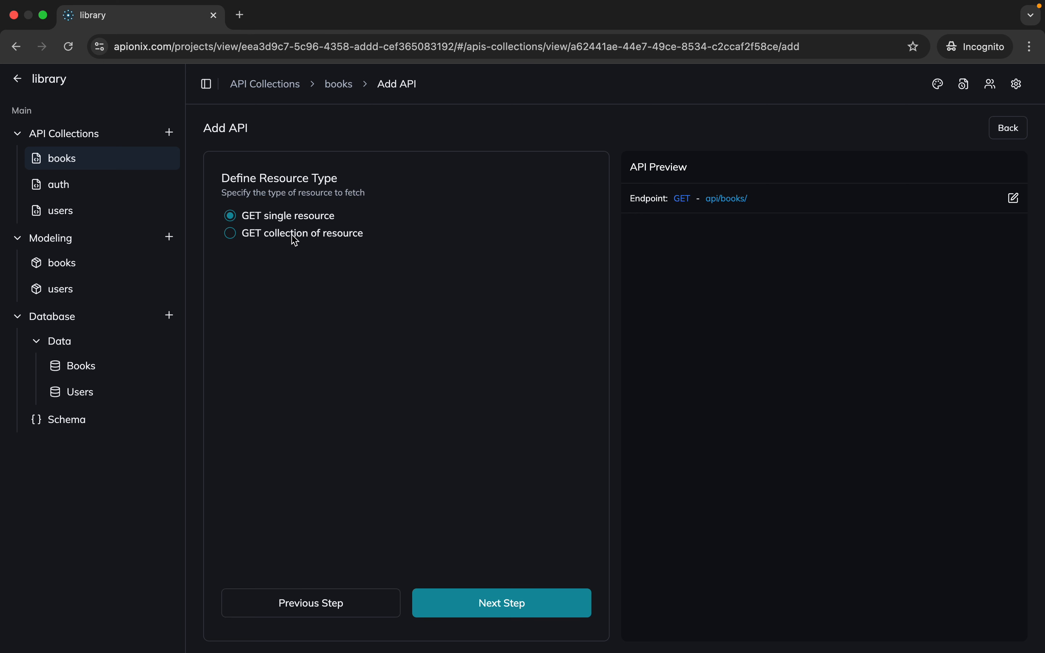
click(492, 601)
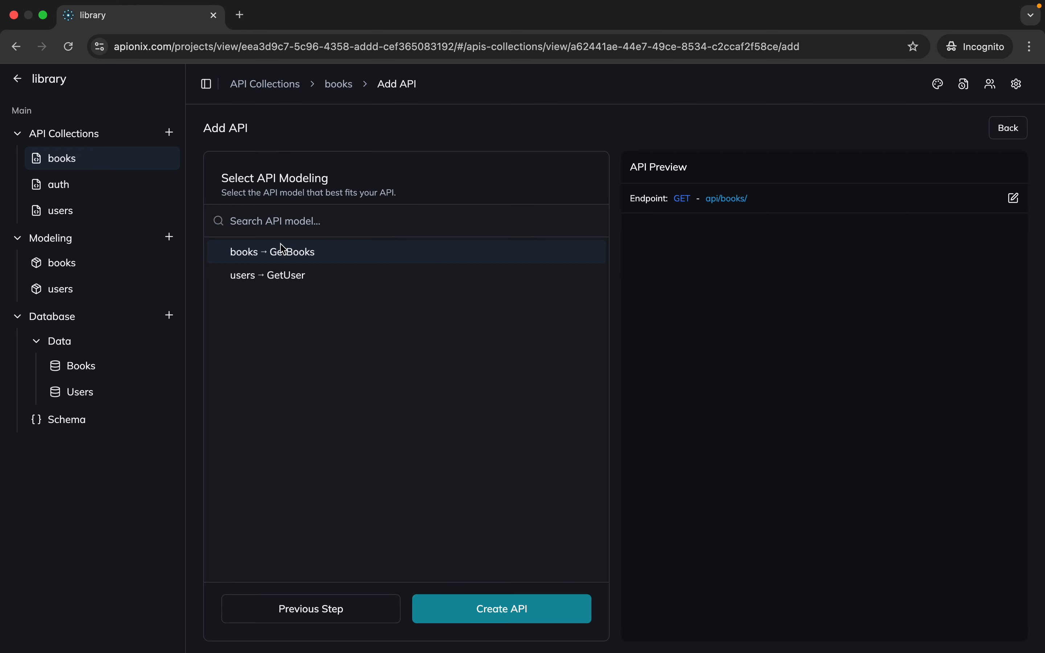
click(363, 252)
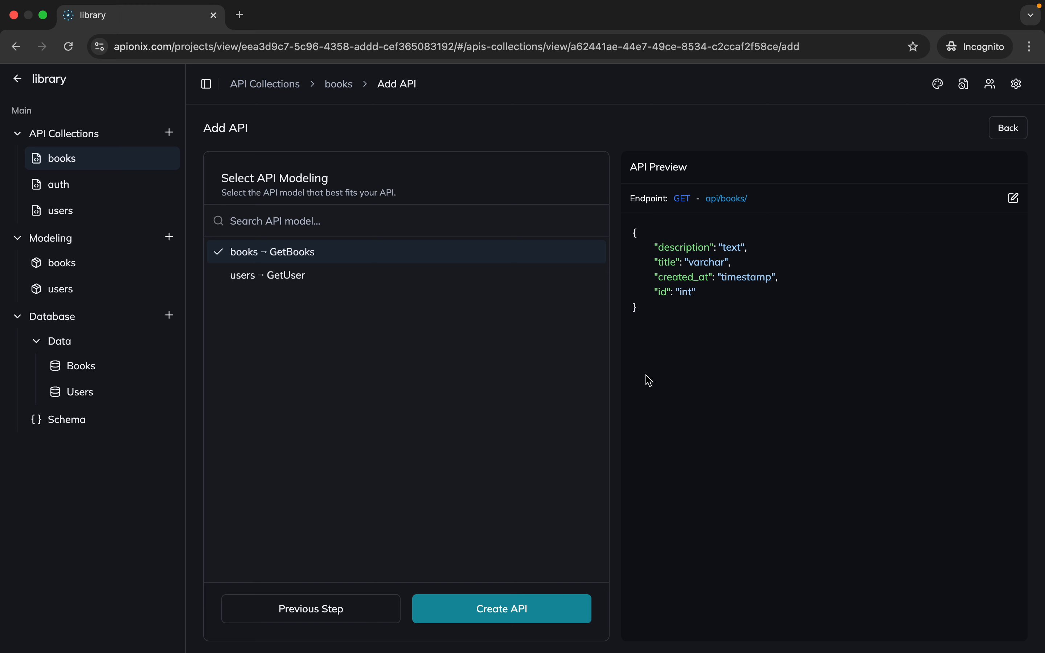
click(547, 608)
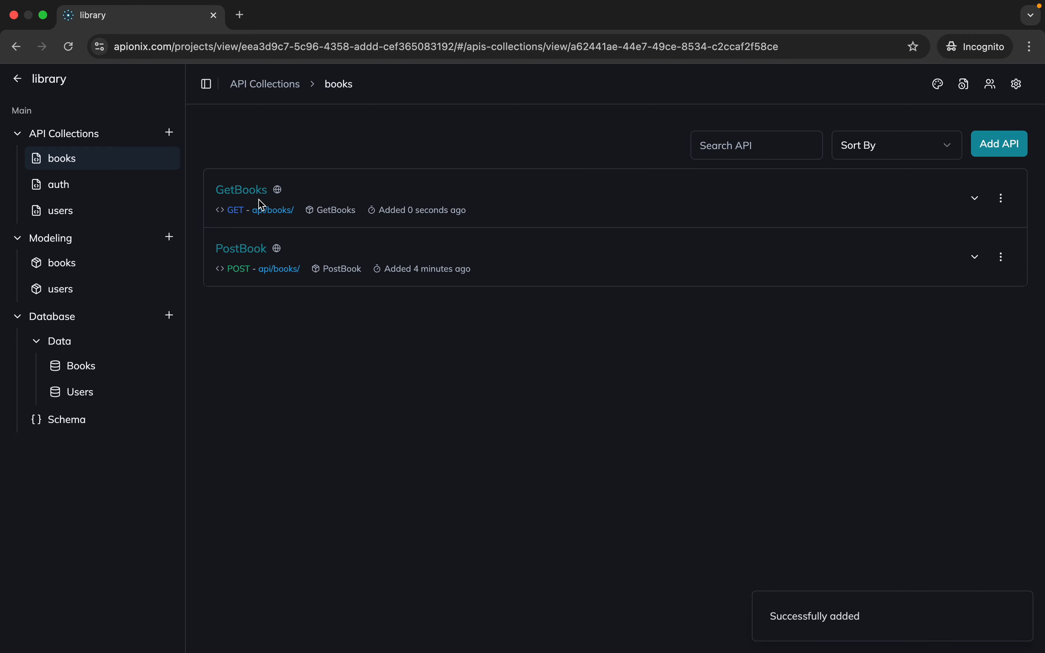
Expand the GetBooks request details, switch to Postman, and resend the GET request to the books endpoint
click(255, 197)
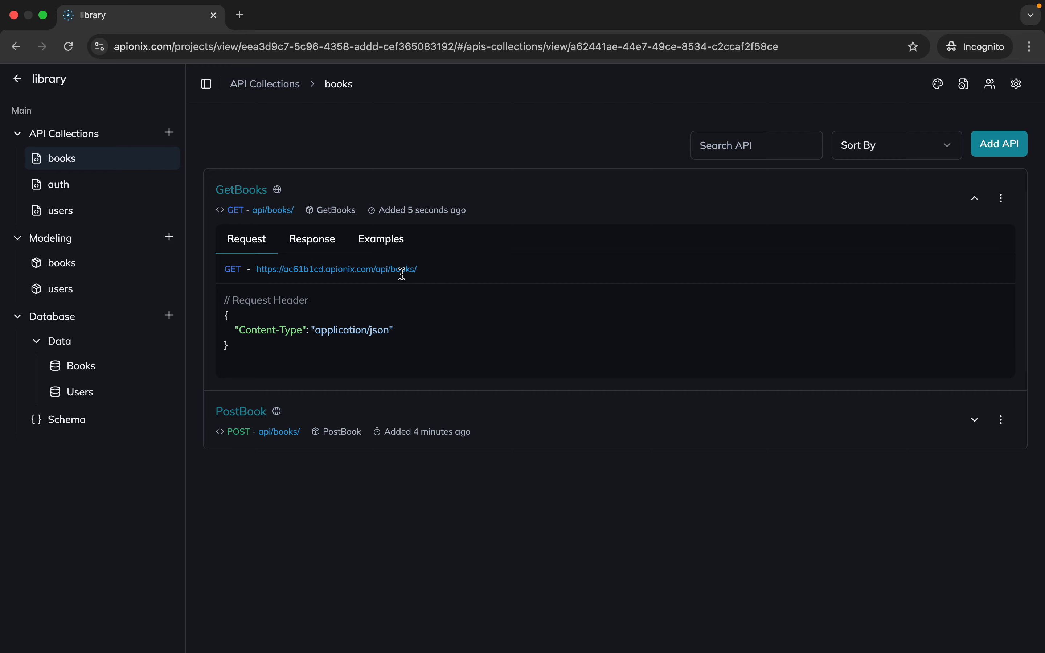
key(ctrl+Left)
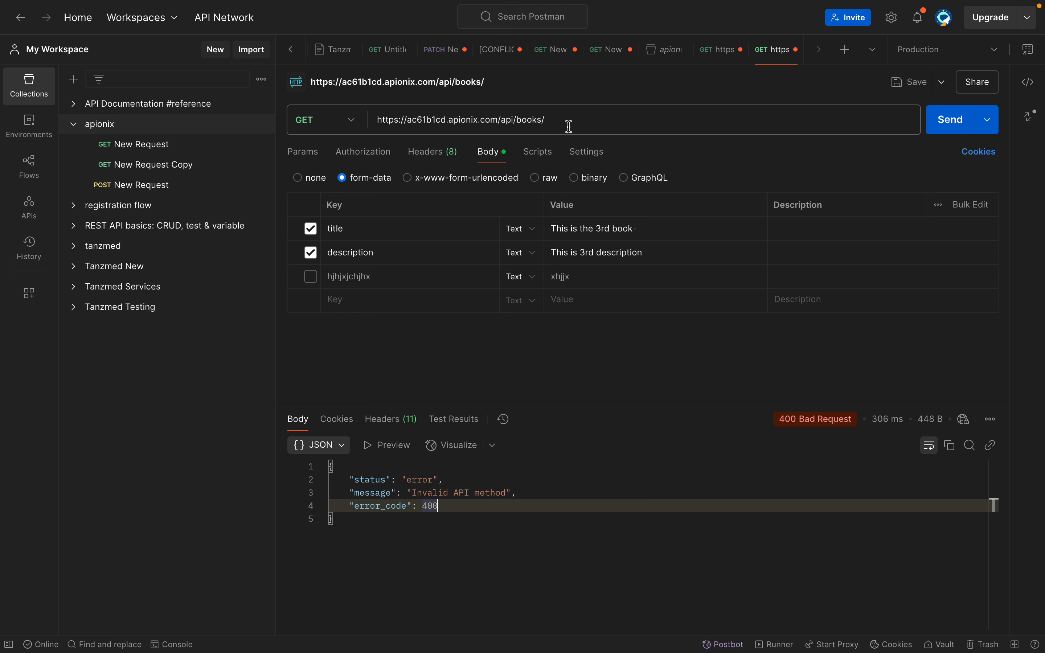
click(703, 110)
click(947, 128)
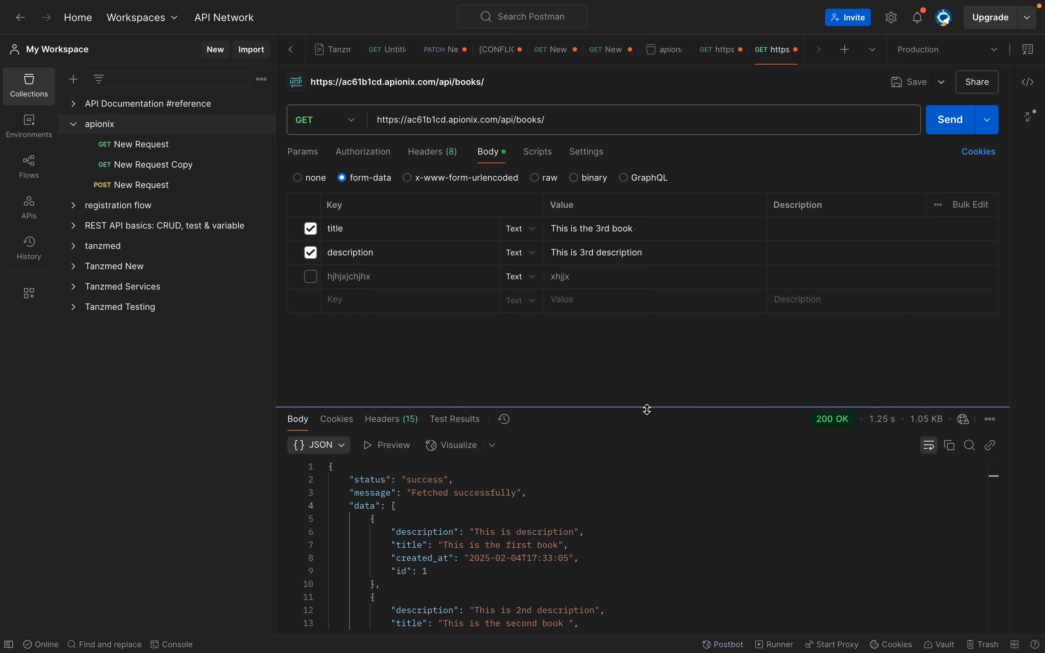
Enlarge the response pane and examine the returned data array and pagination details
drag(645, 410, 651, 198)
click(543, 341)
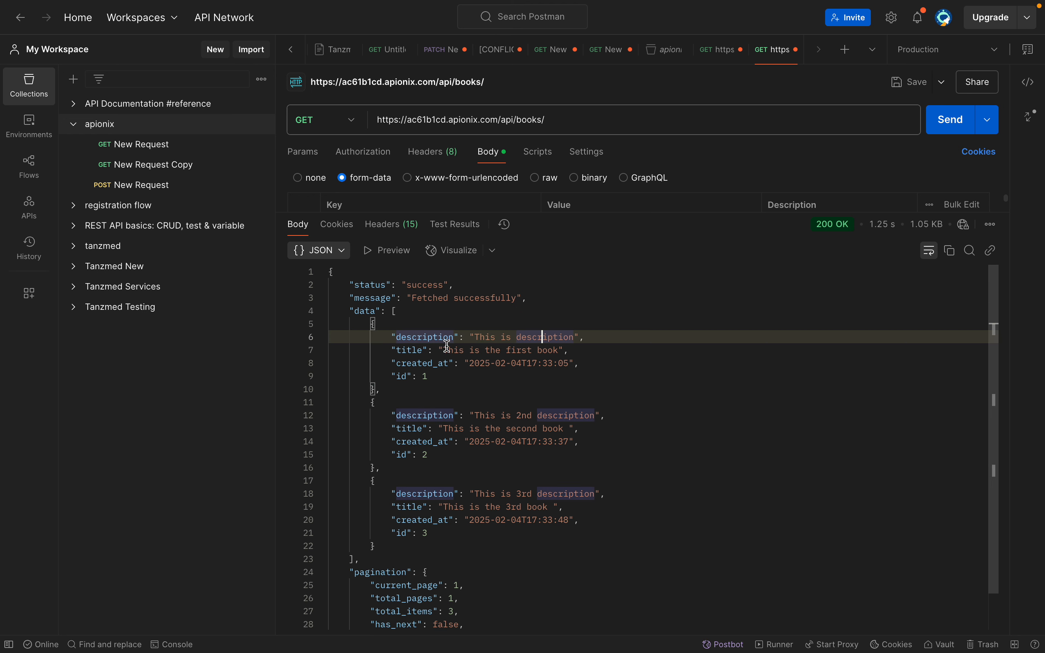
click(455, 314)
scroll(455, 314, down, 1)
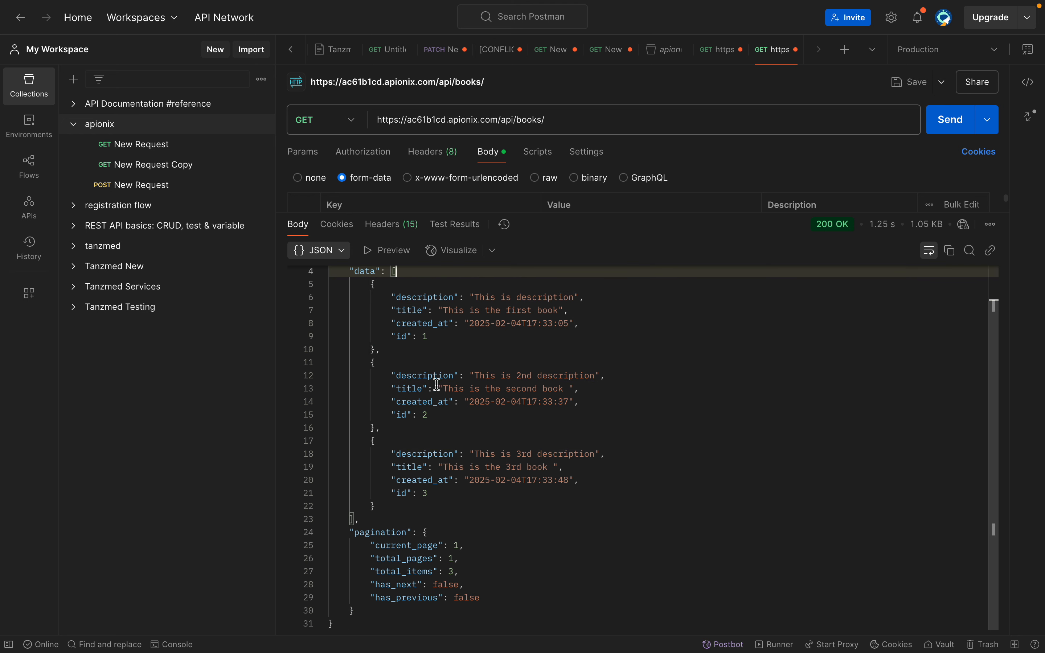
drag(387, 516, 345, 271)
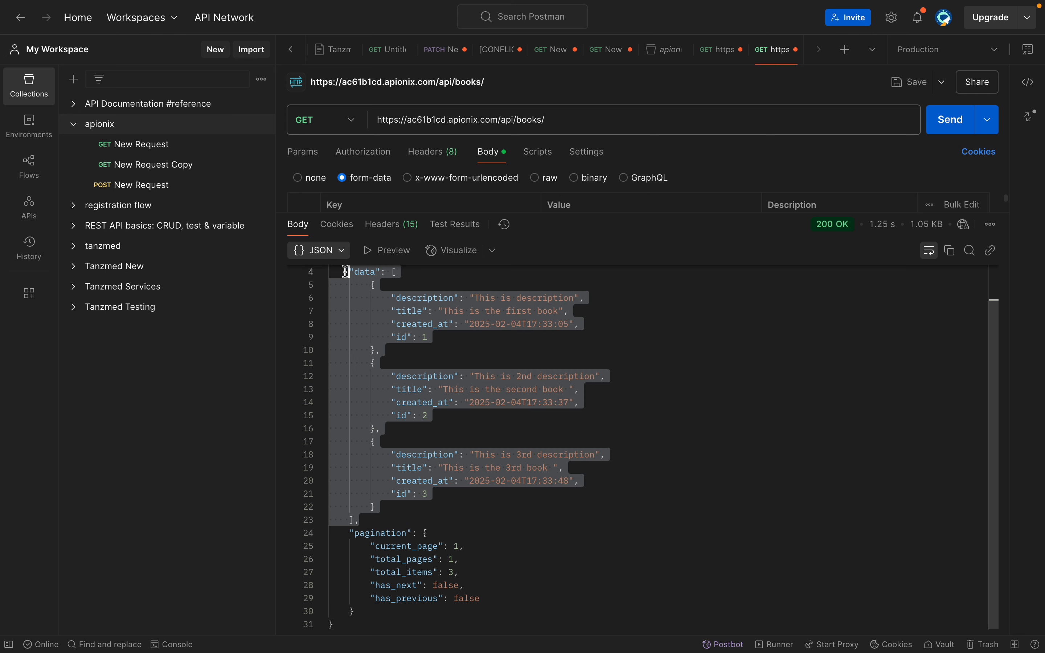
click(413, 388)
scroll(413, 388, up, 1)
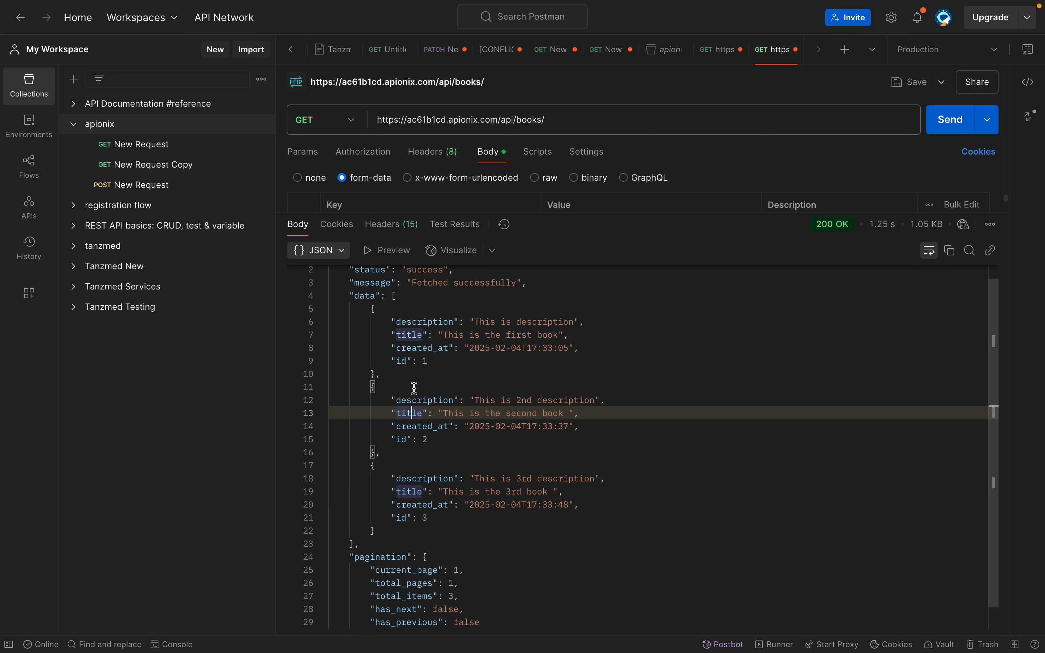
scroll(413, 388, down, 1)
scroll(414, 389, up, 1)
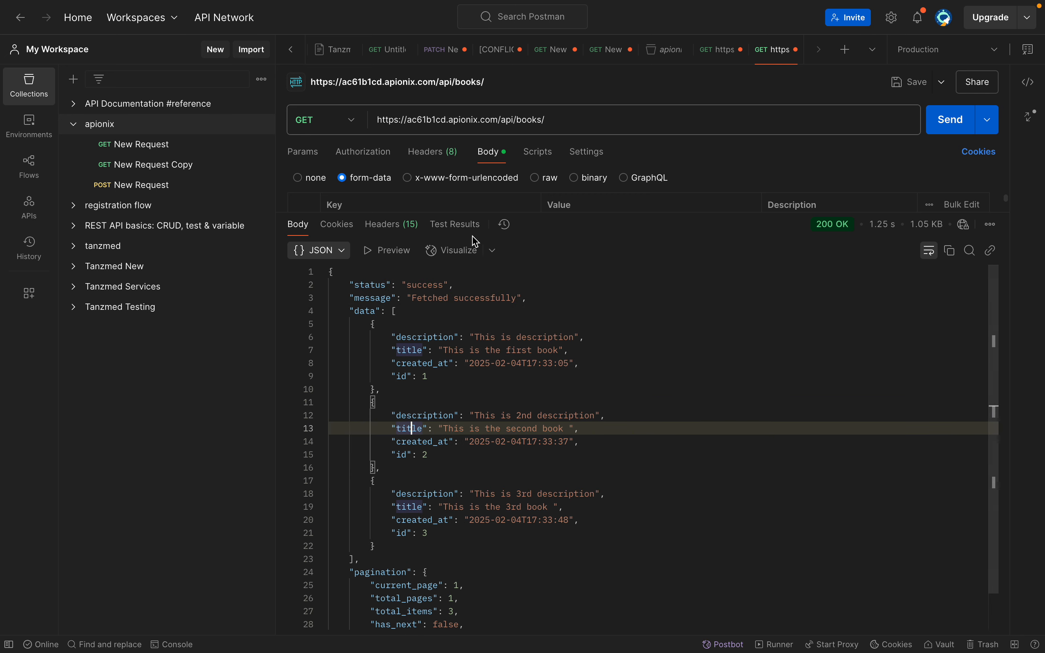
Reduce the response pane slightly and examine the individual book records, highlighting all of them and the second one
drag(508, 212, 508, 214)
drag(493, 356, 494, 235)
click(466, 340)
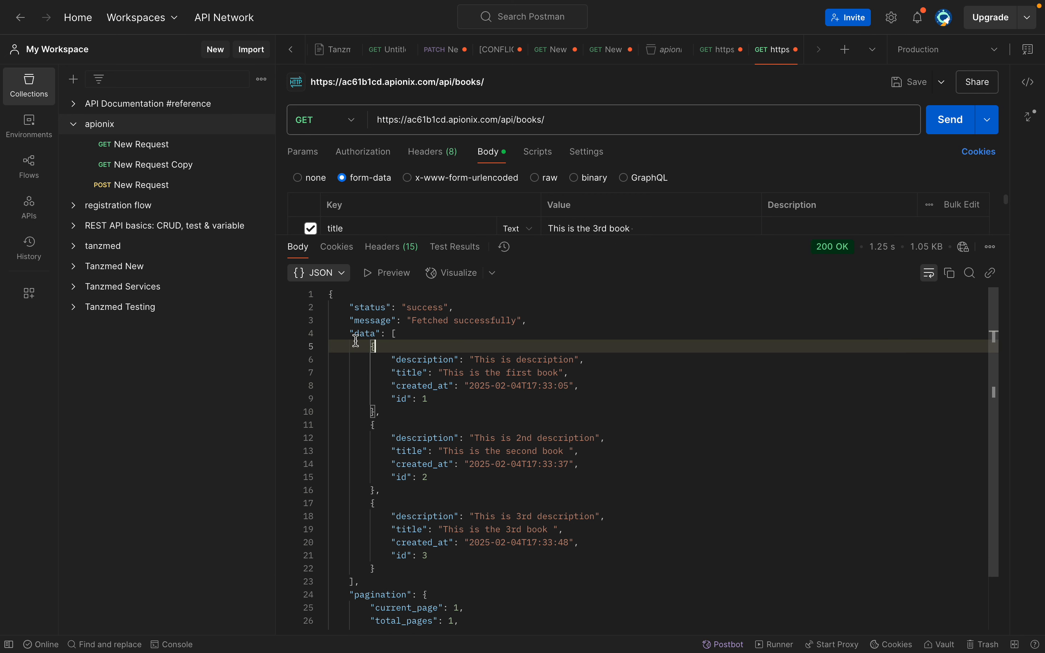
drag(372, 347, 417, 564)
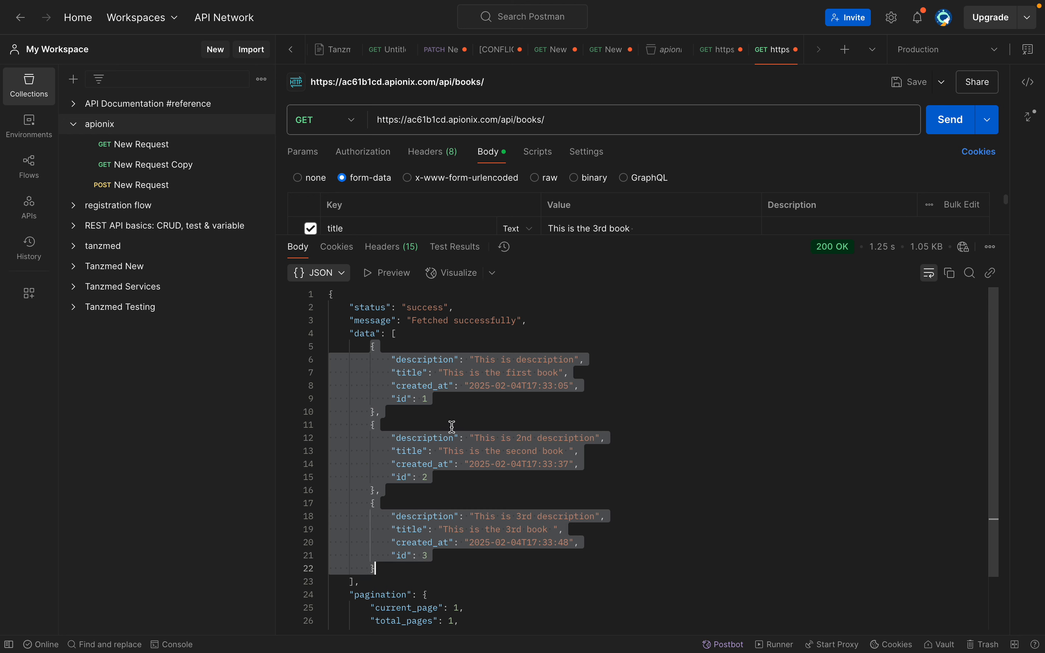
click(461, 413)
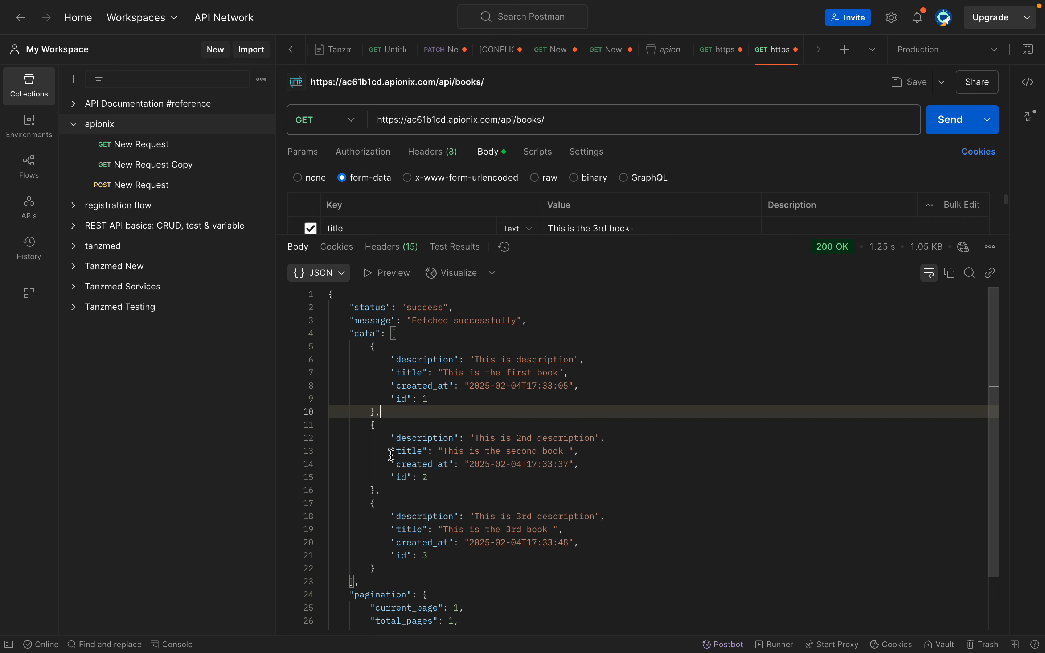
drag(391, 486, 434, 438)
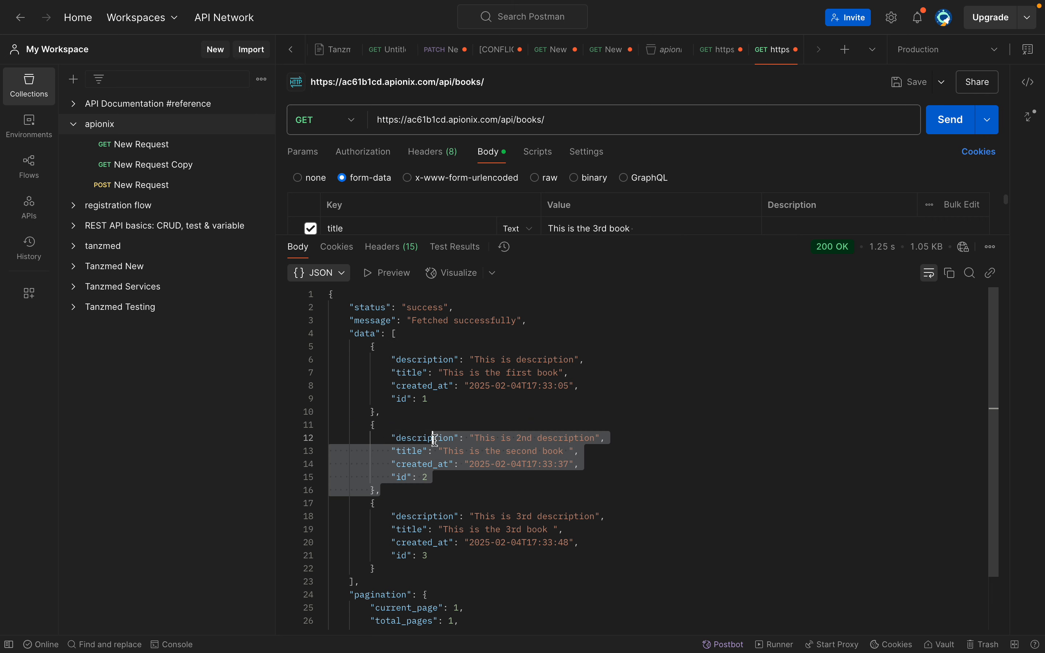
click(393, 489)
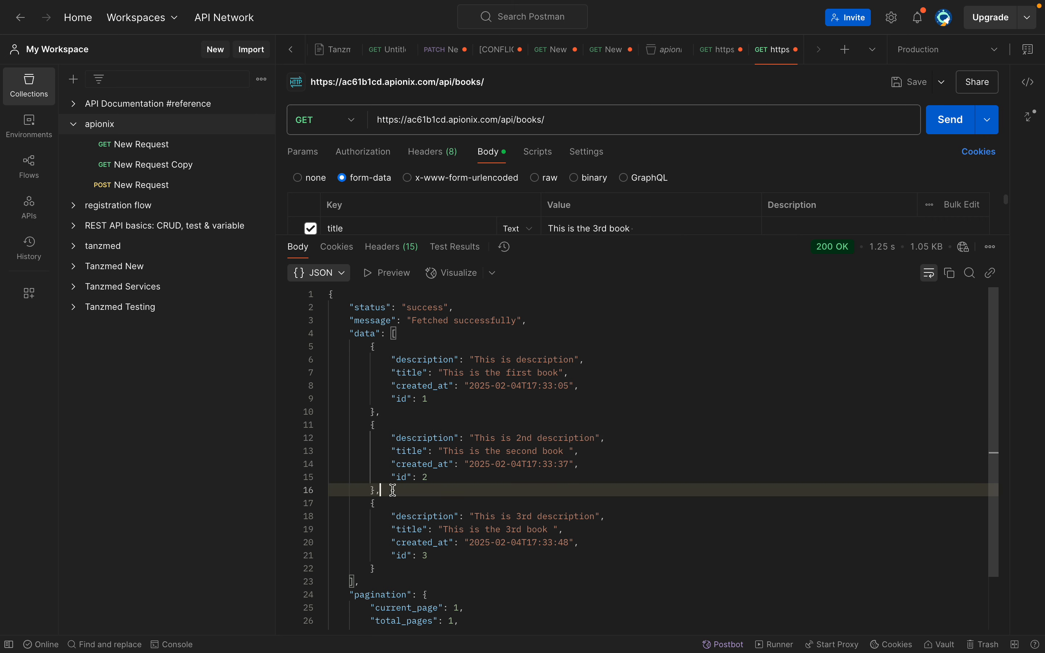
drag(392, 490, 334, 436)
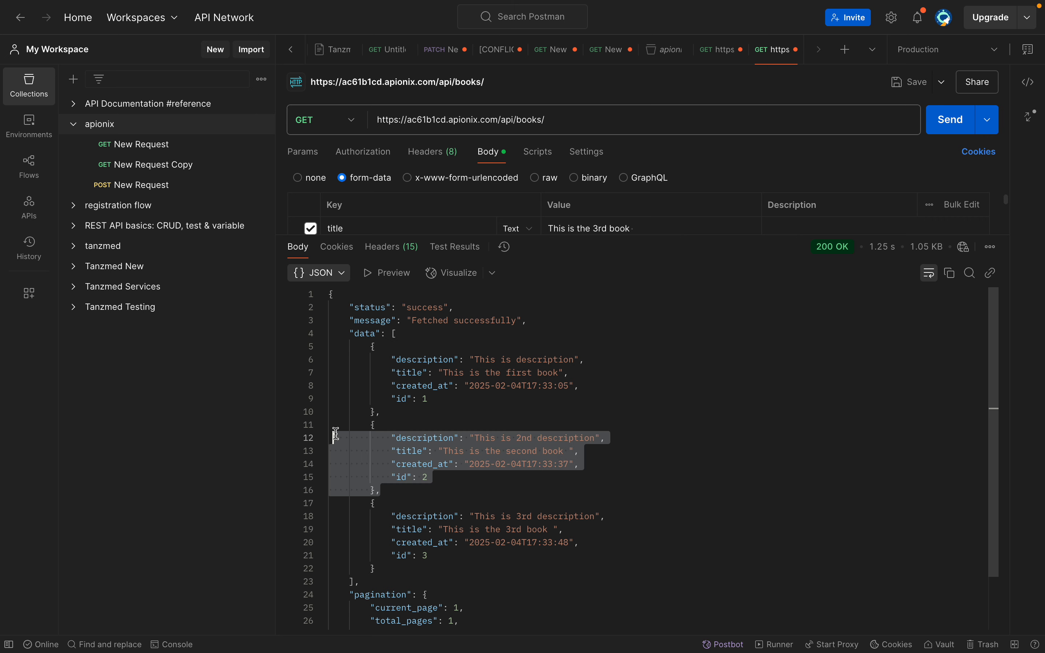
click(334, 436)
Switch to Apionix and start another API in the books collection, named GetBook with the GET method
key(ctrl+Right)
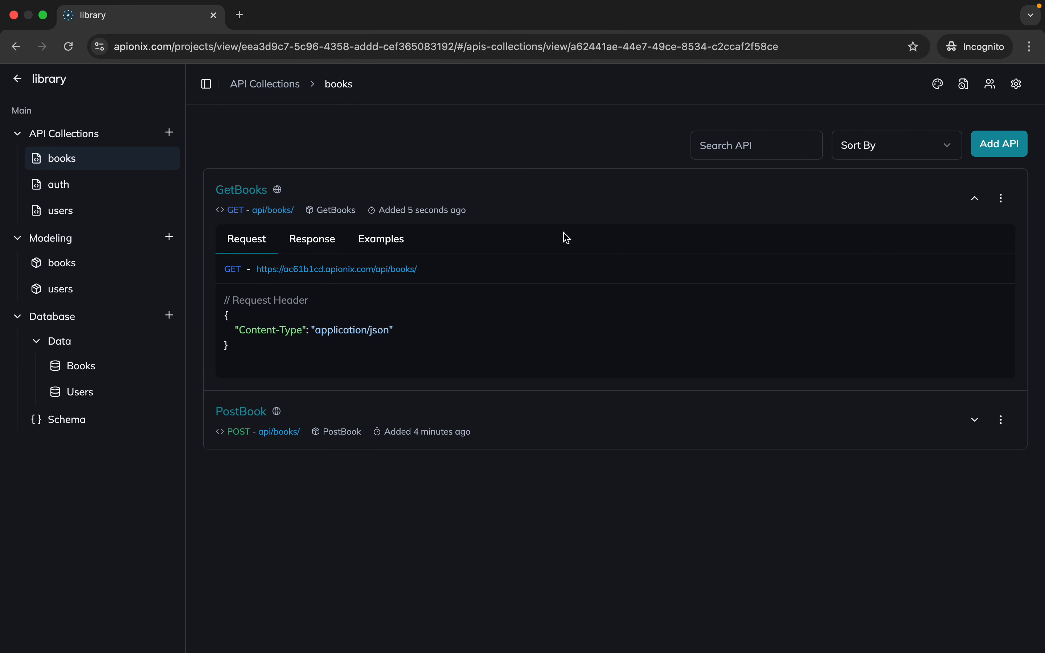
click(1002, 155)
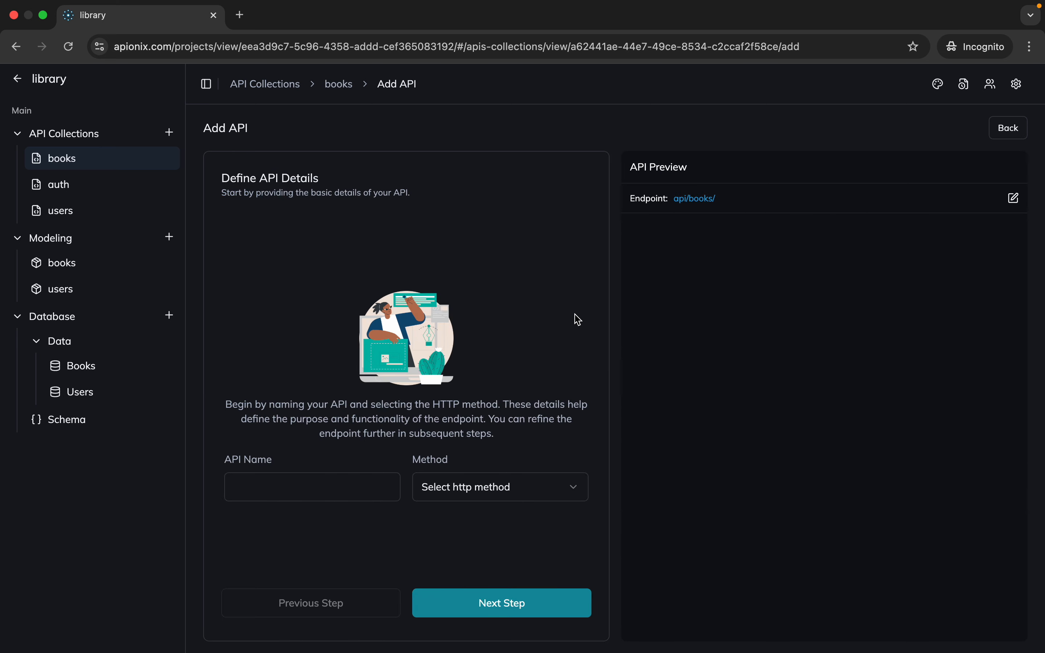
click(309, 489)
text(G)
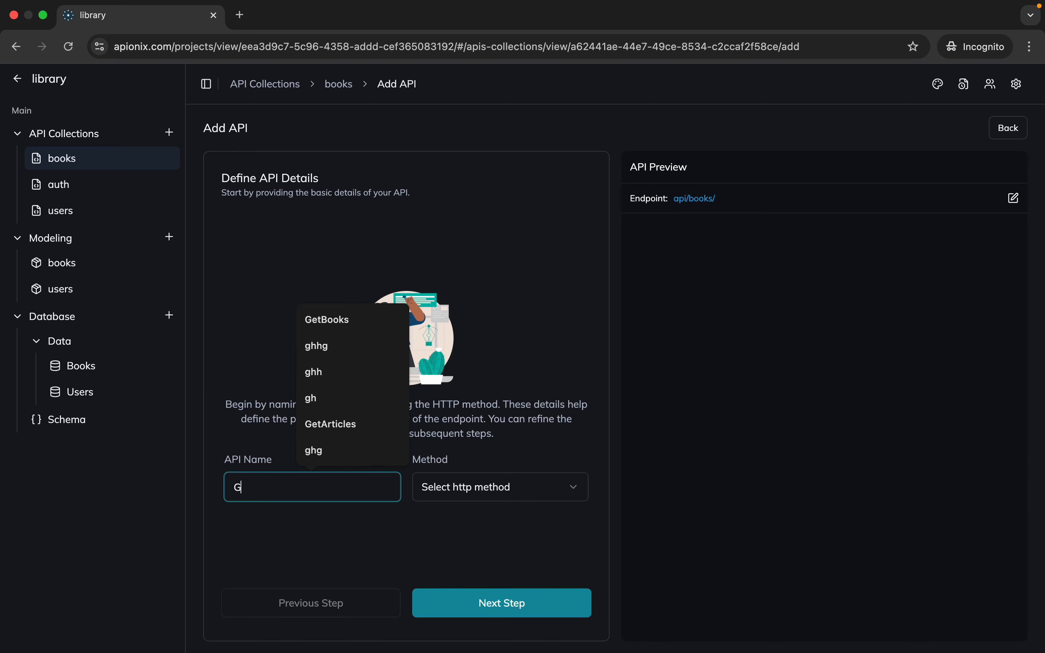
text(etBook)
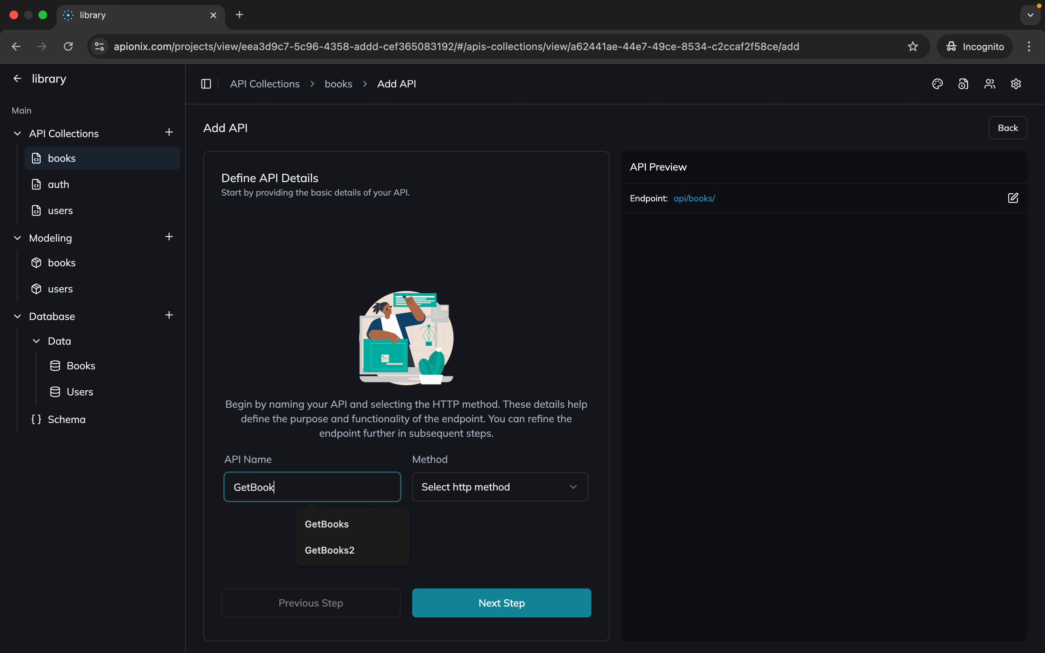
click(465, 500)
click(480, 546)
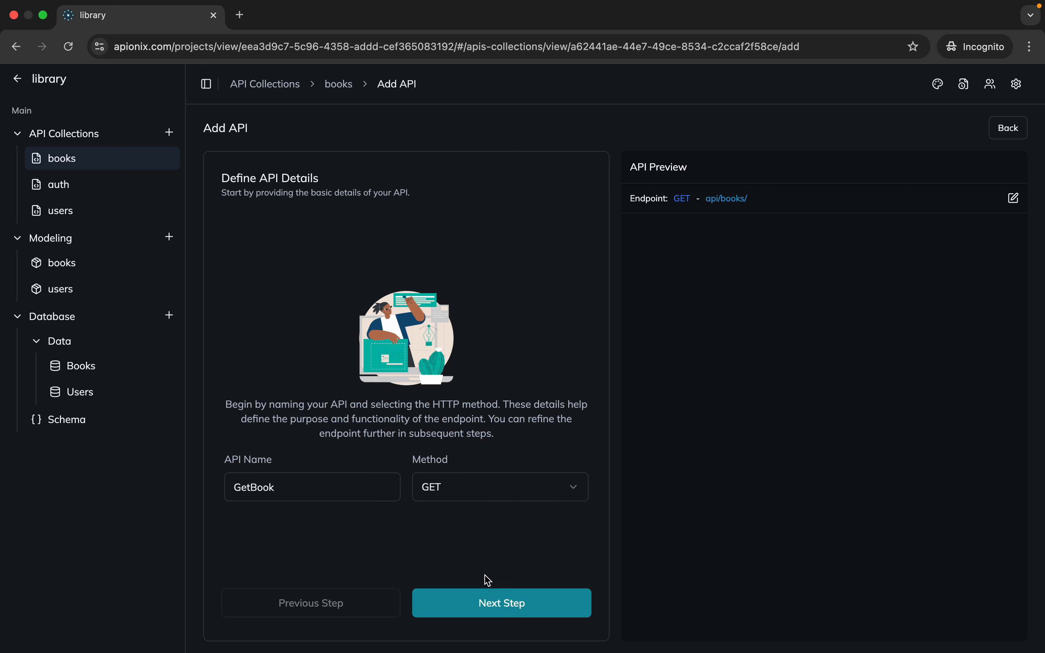
Set GetBook to fetch a single resource and try "book id" as the resource ID variable name
click(495, 605)
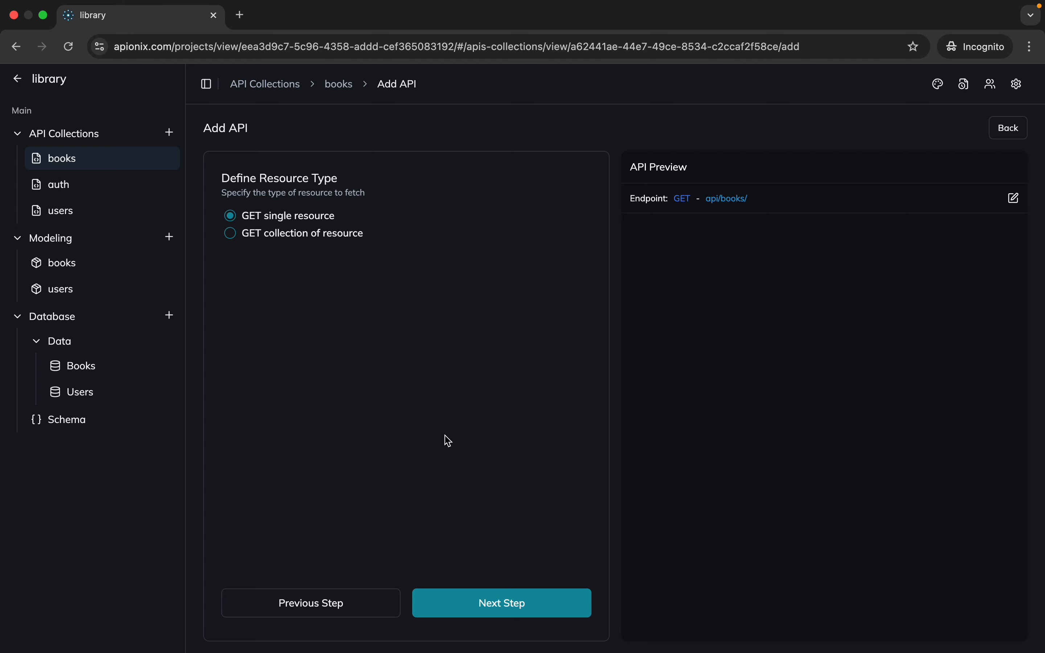
click(513, 602)
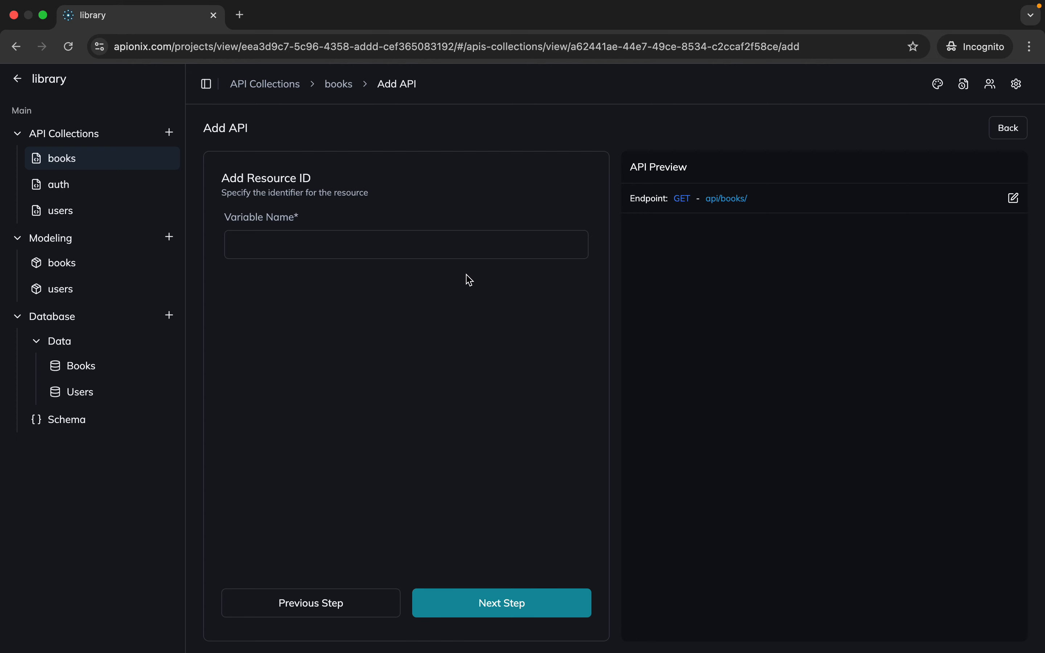
click(477, 245)
text(book)
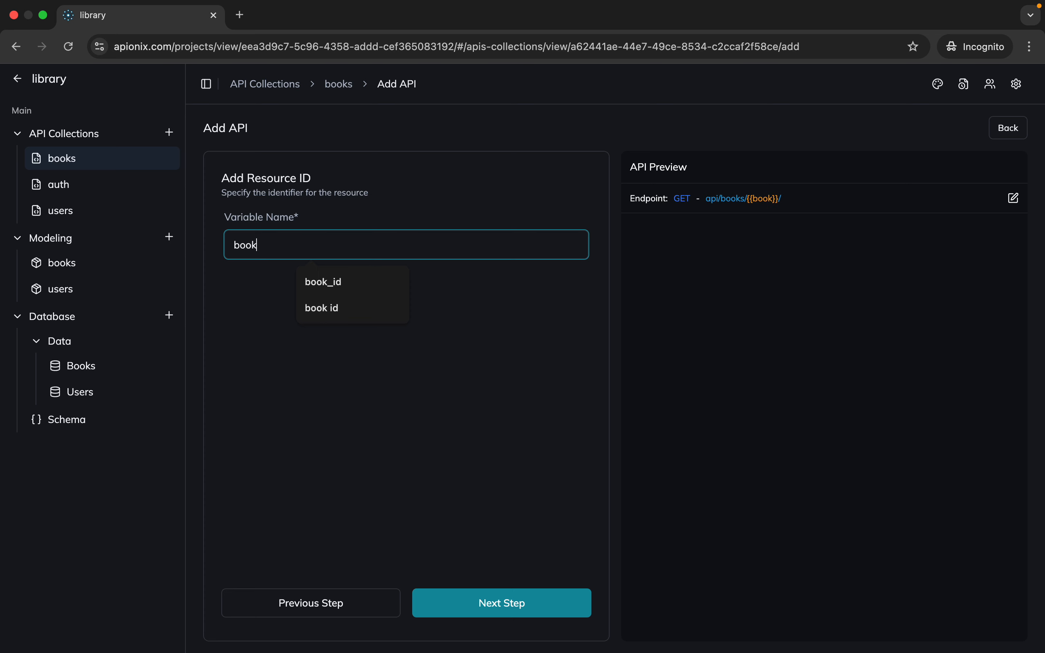
text( id)
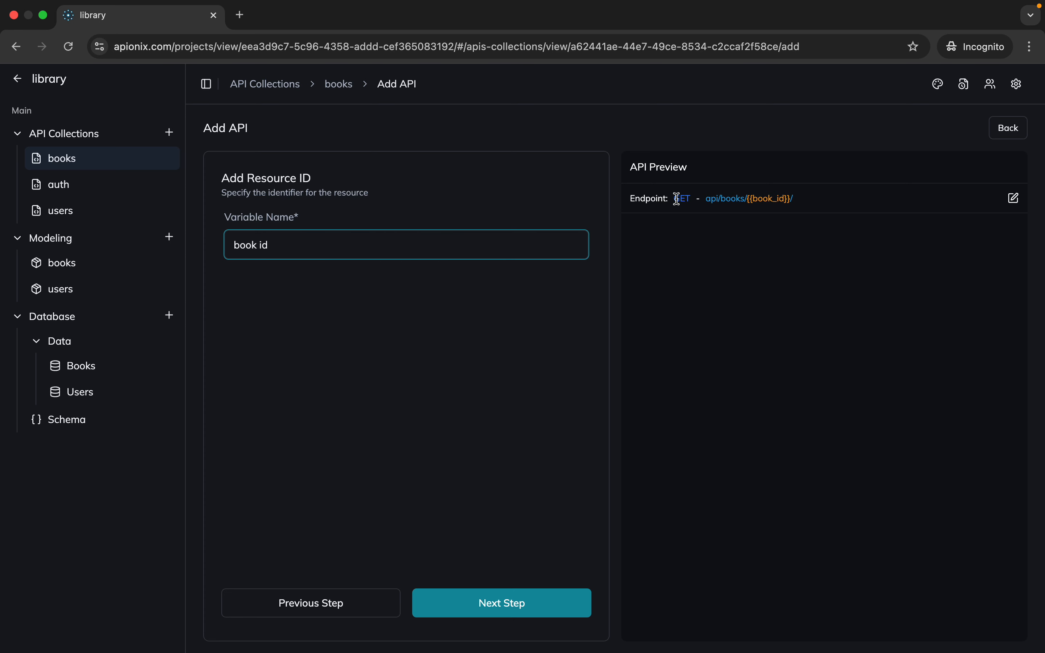
drag(677, 199, 770, 211)
click(728, 211)
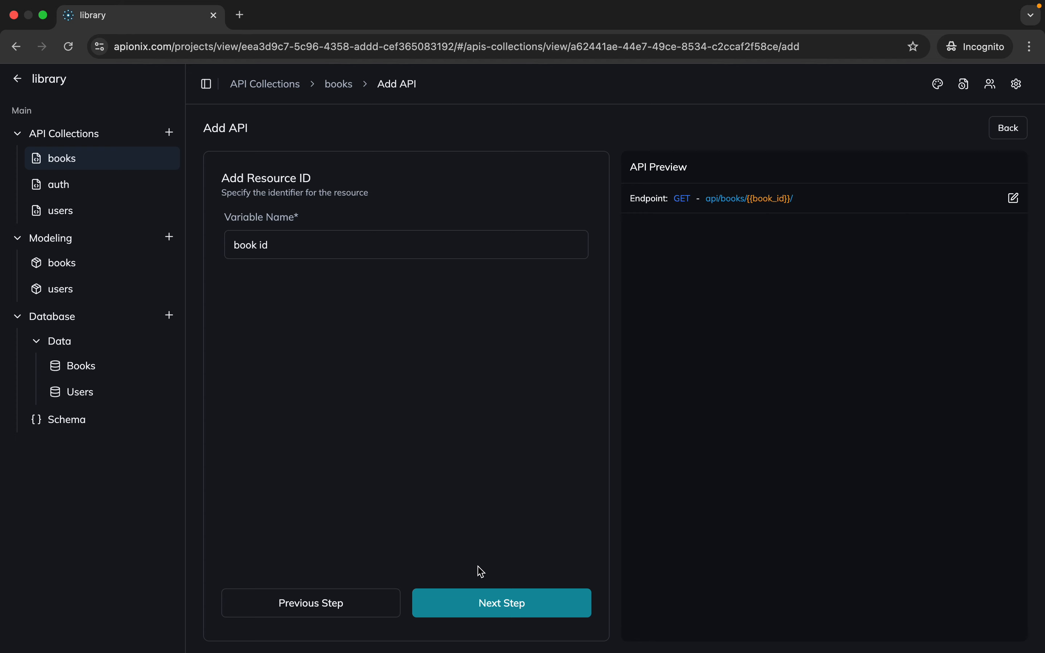
click(497, 604)
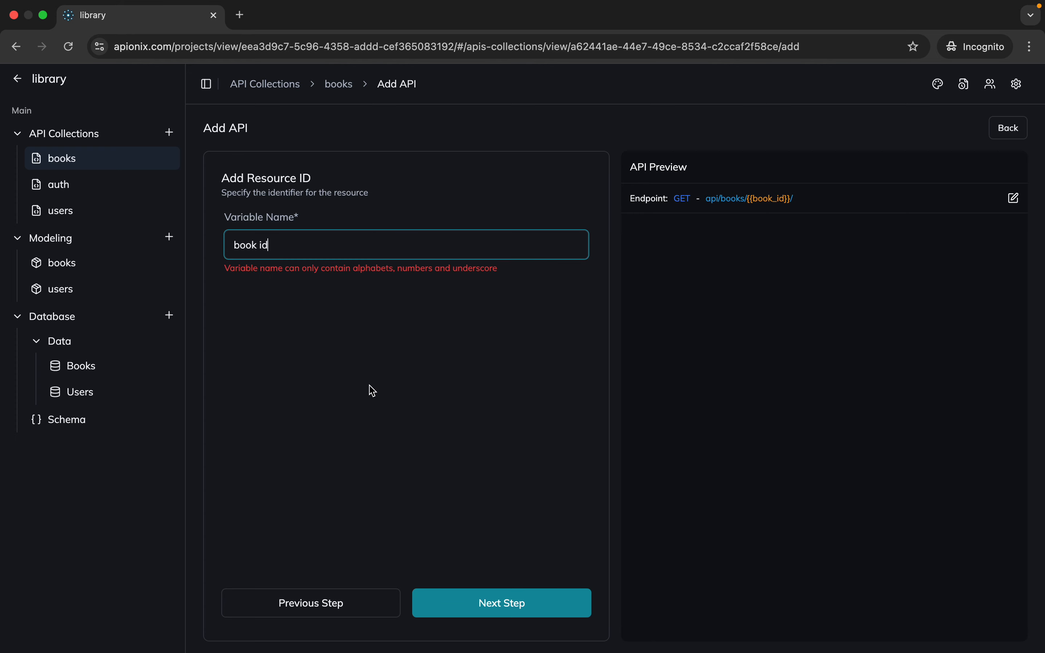
Change the resource ID variable name to book_id and continue to the model selection
click(284, 245)
key(BackSpace)
key(BackSpace)
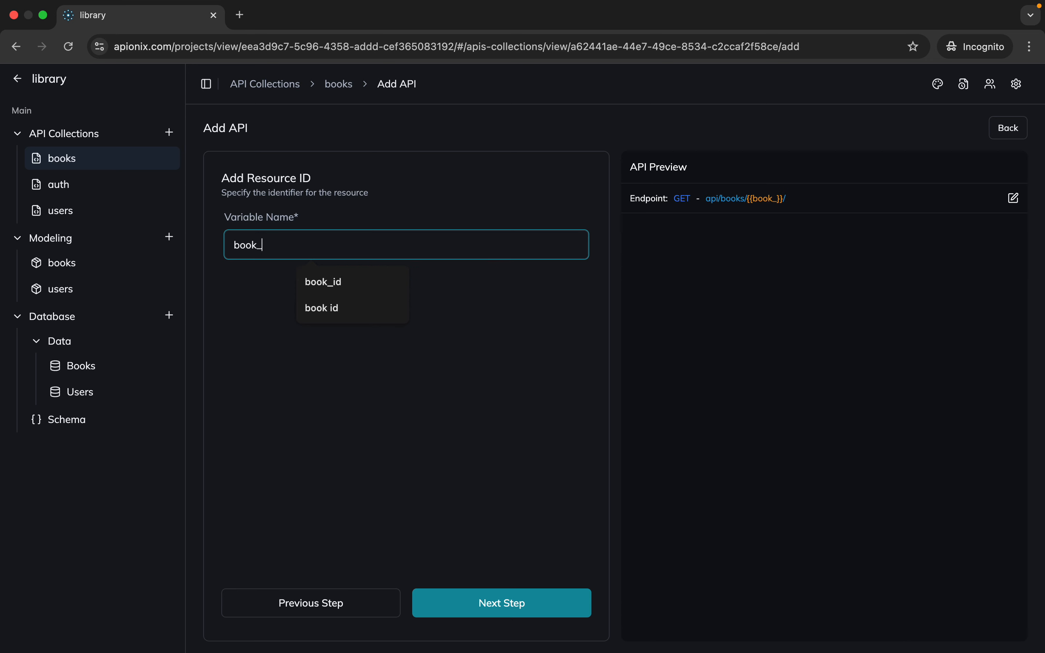
text(_id)
click(258, 308)
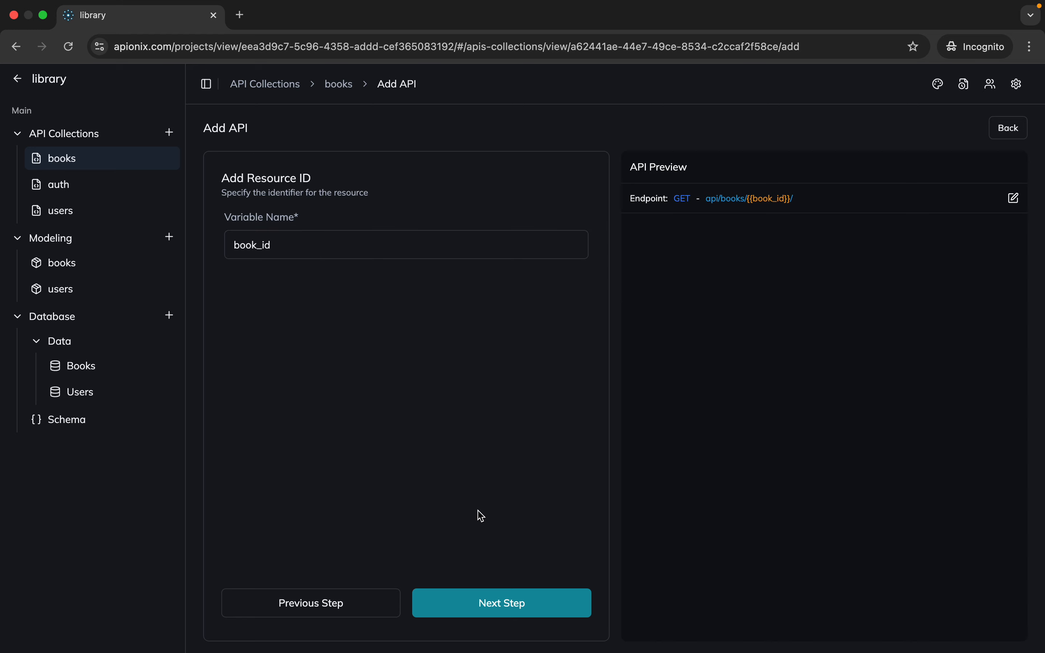
click(527, 597)
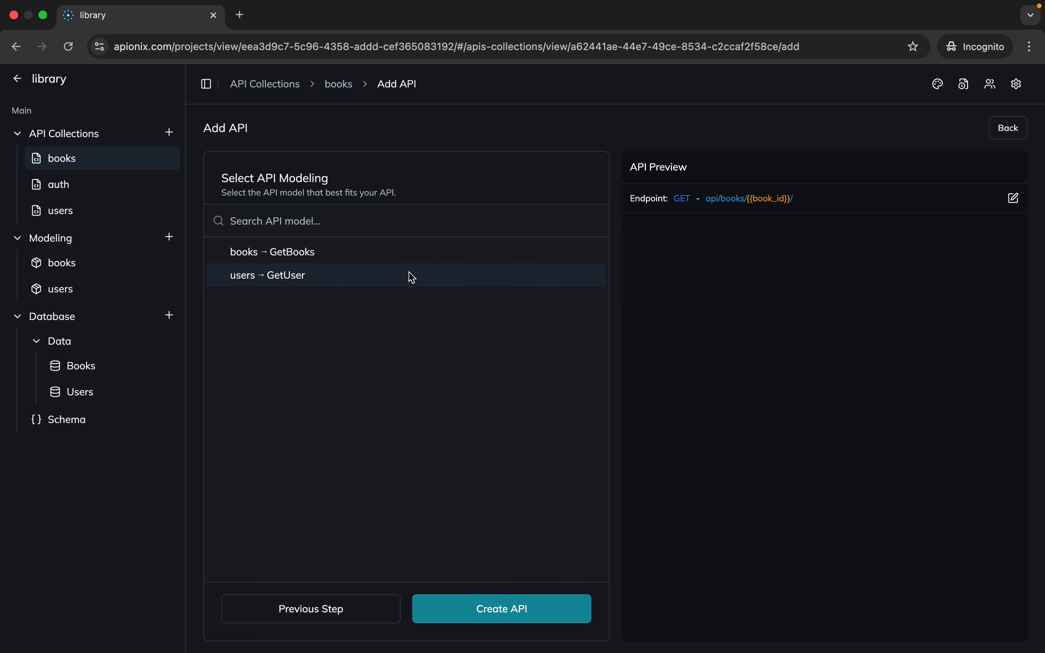
Assign the books GetBooks model, create the GetBook API, and highlight its endpoint path
click(418, 260)
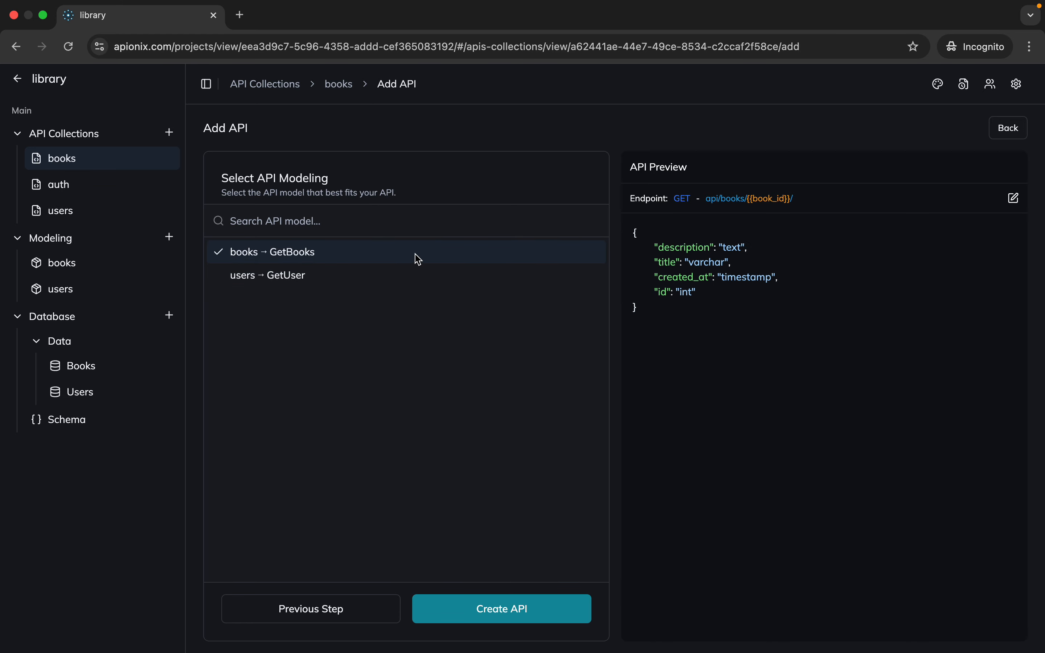
click(544, 613)
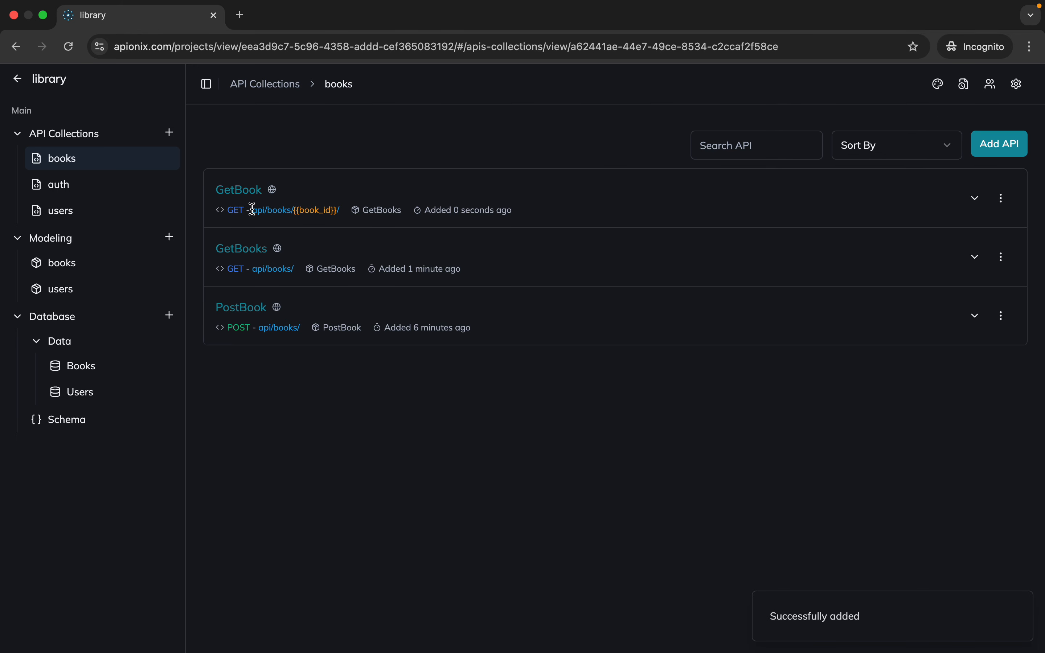
drag(253, 209, 342, 222)
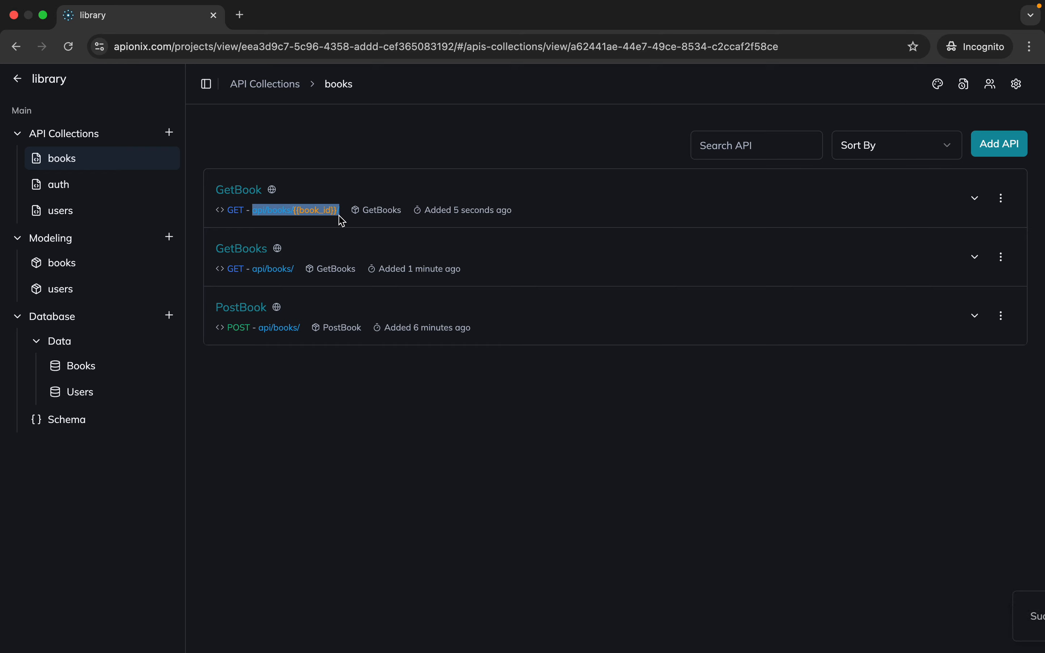
key(super+Tab)
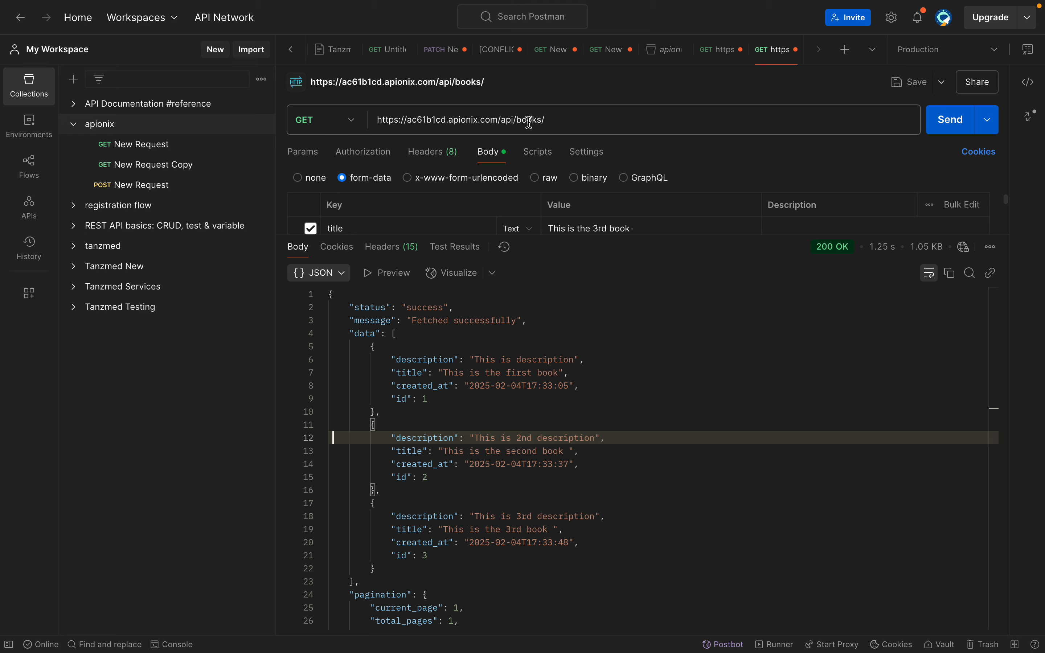
click(553, 121)
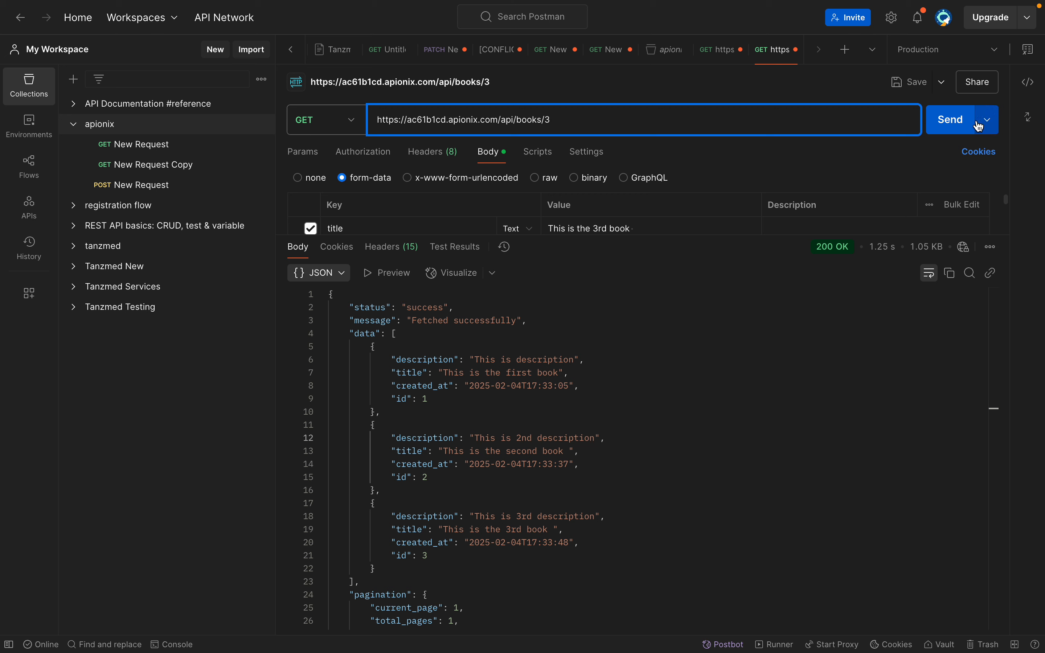
click(953, 129)
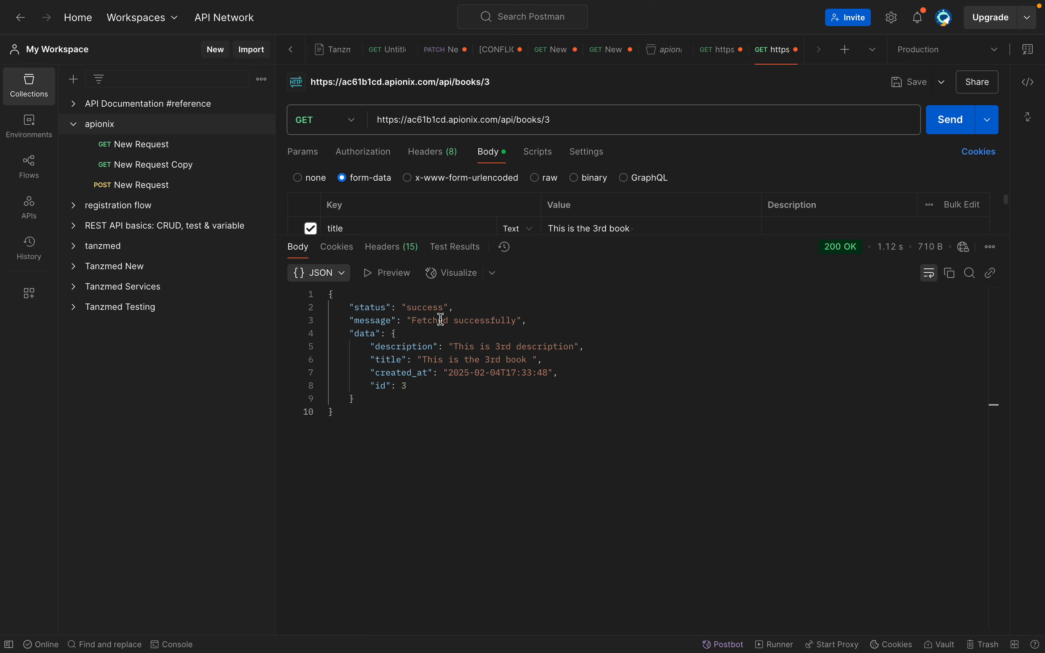
Change the requested book ID to 5, send the GET request, and highlight the whole response body
click(575, 126)
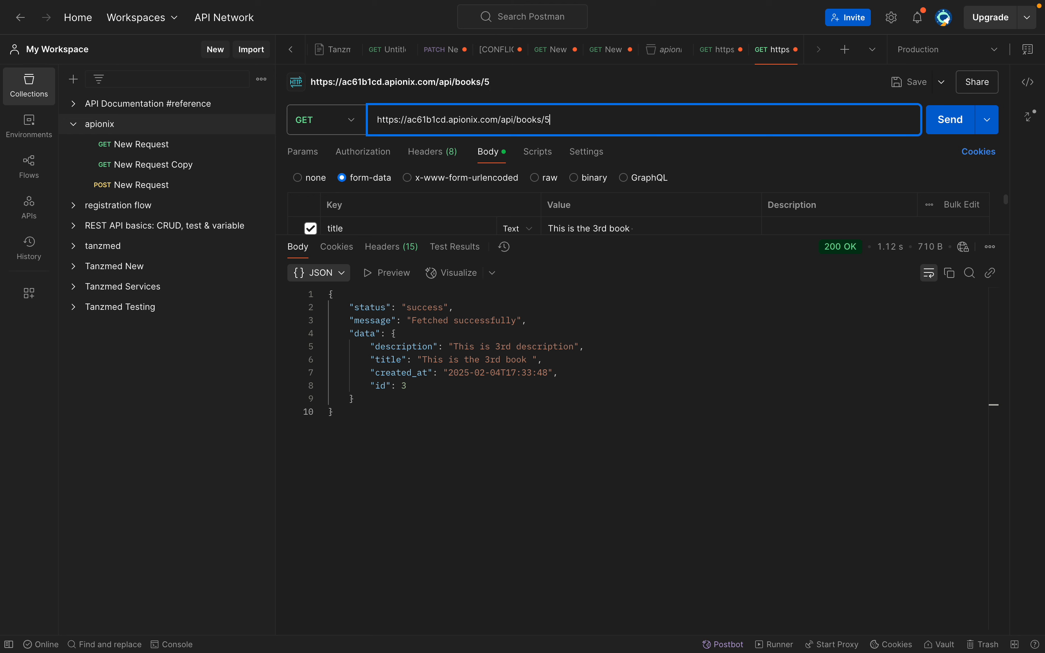
click(950, 121)
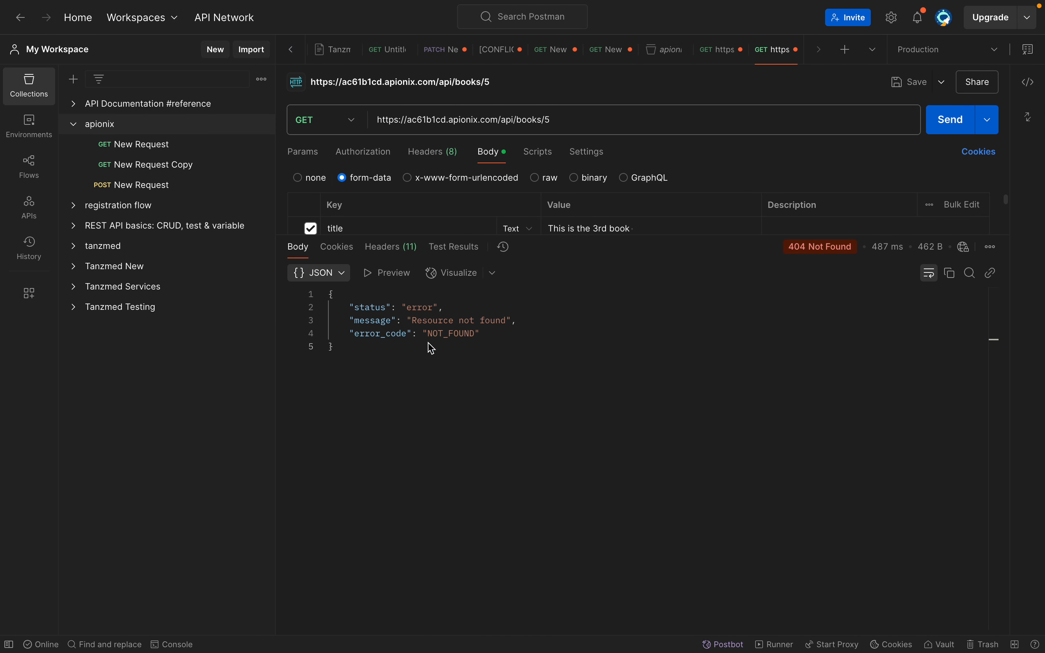
drag(380, 361, 328, 295)
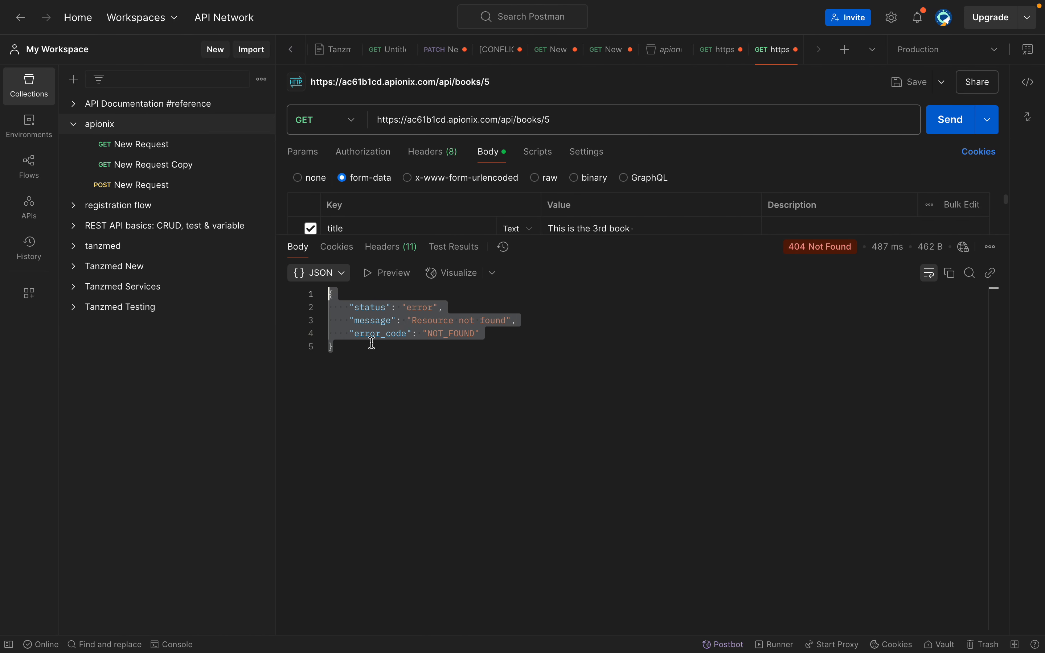
Switch to Apionix, examine the documented error responses of the GetBook API, and collapse its details
key(ctrl+Right)
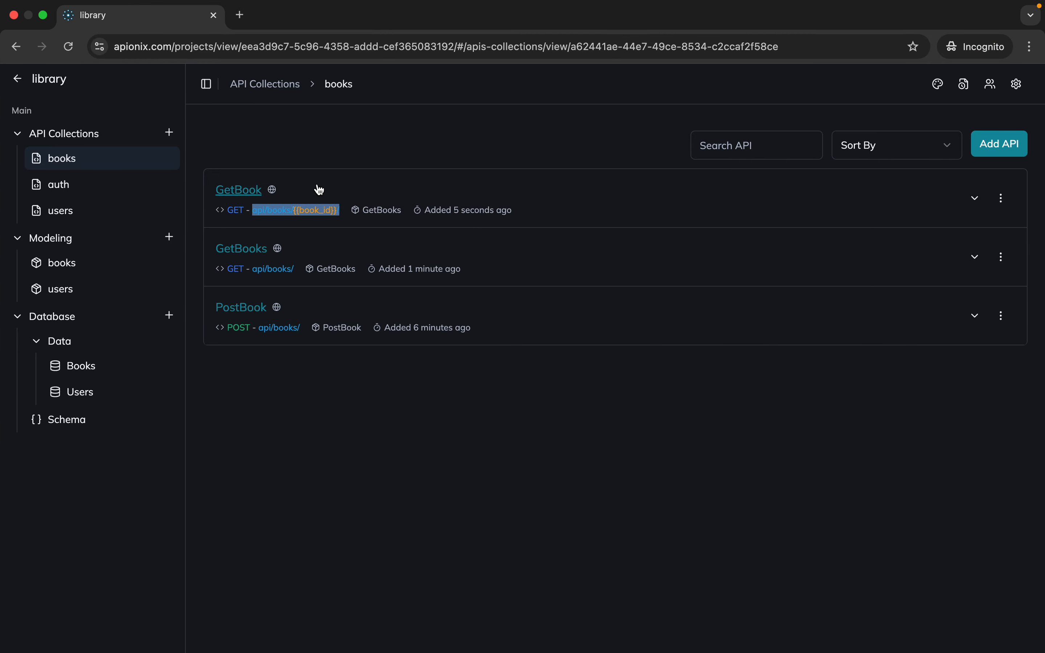
click(320, 190)
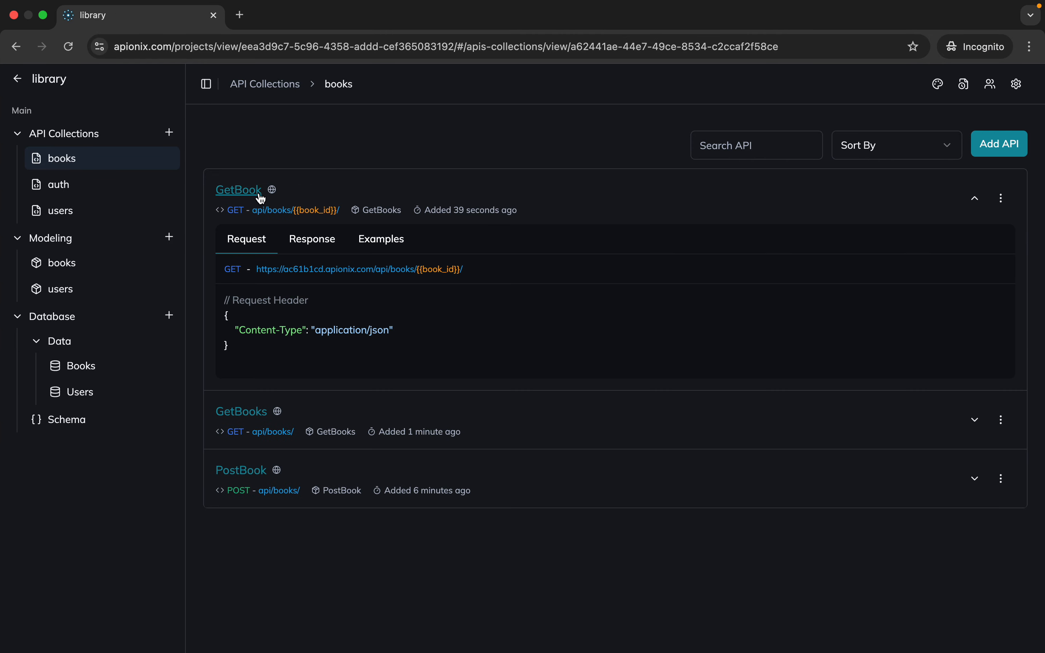
click(322, 245)
click(986, 277)
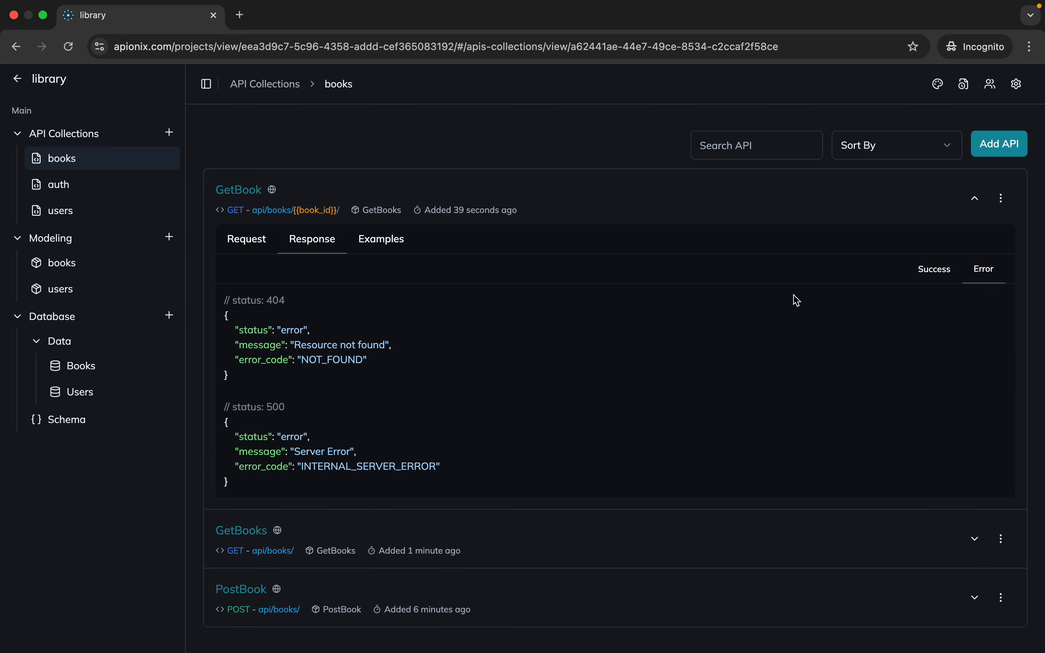
drag(239, 491, 225, 297)
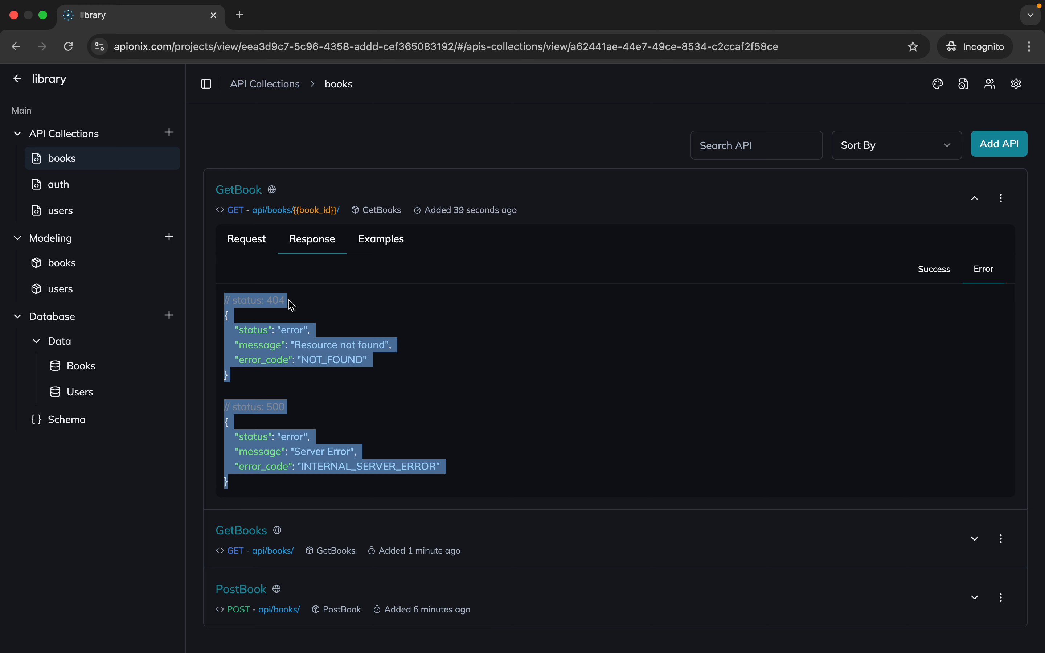
click(277, 304)
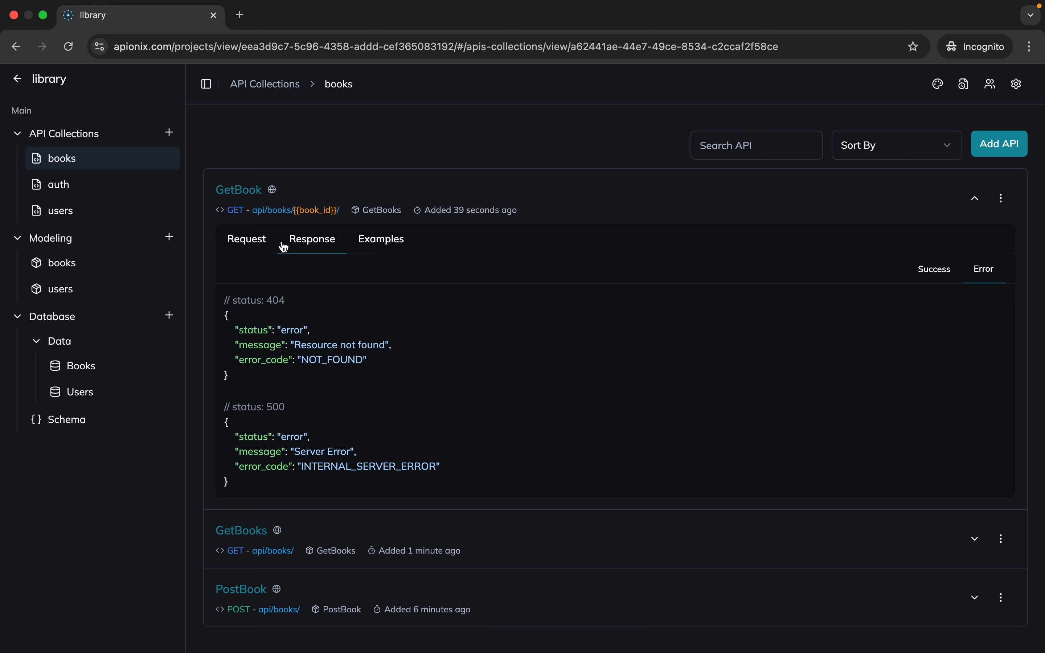
scroll(573, 347, down, 1)
click(974, 199)
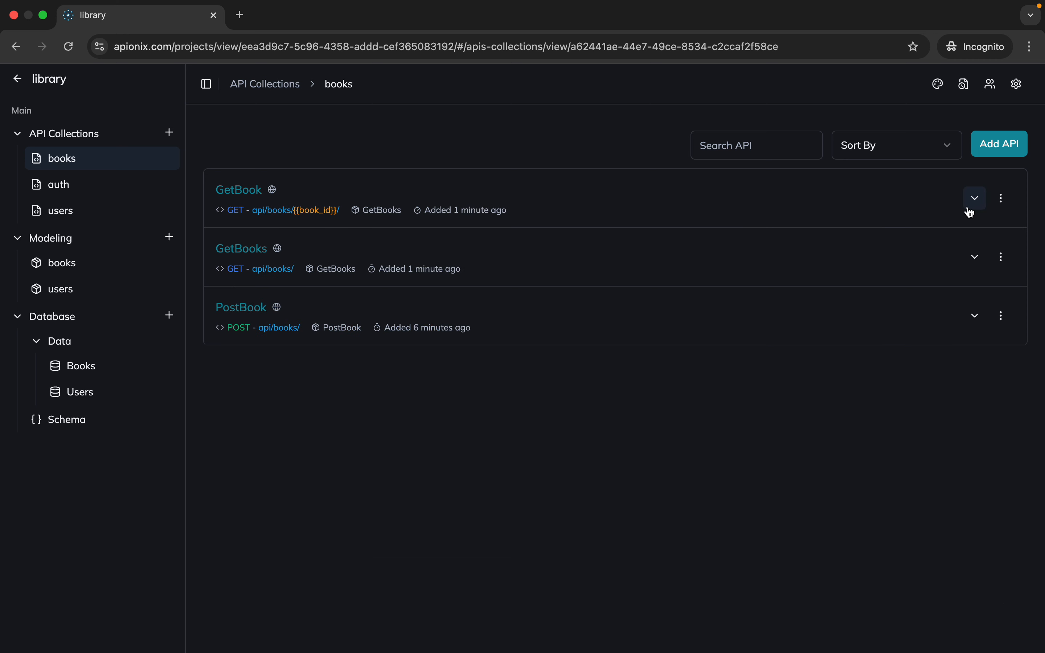
Expand the PostBook API and examine its request, success response, cURL example and documented error responses
click(222, 314)
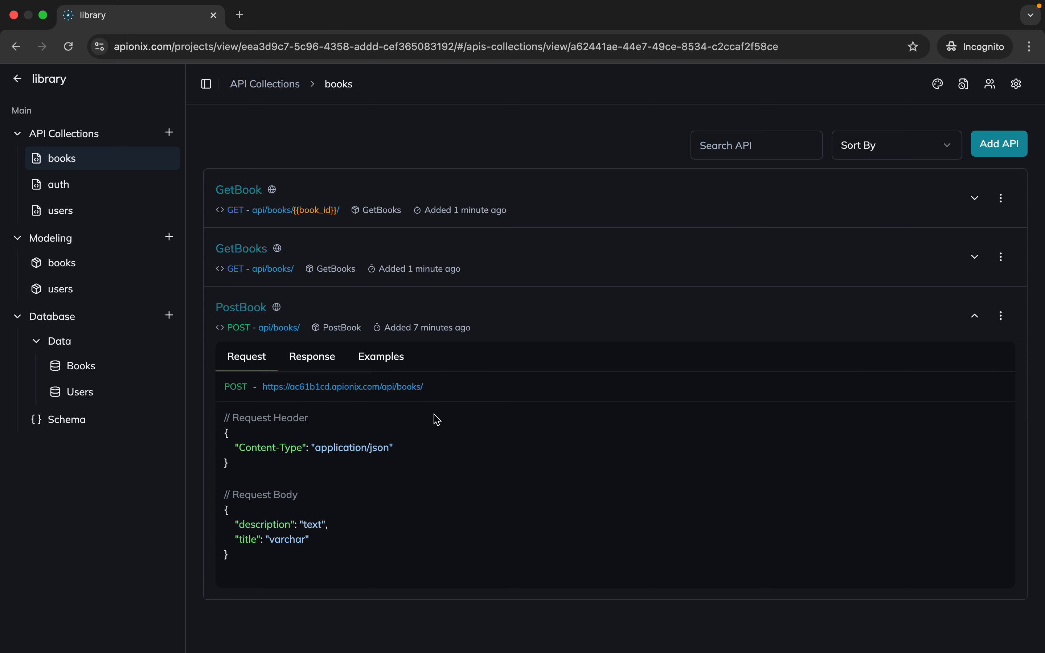
click(328, 365)
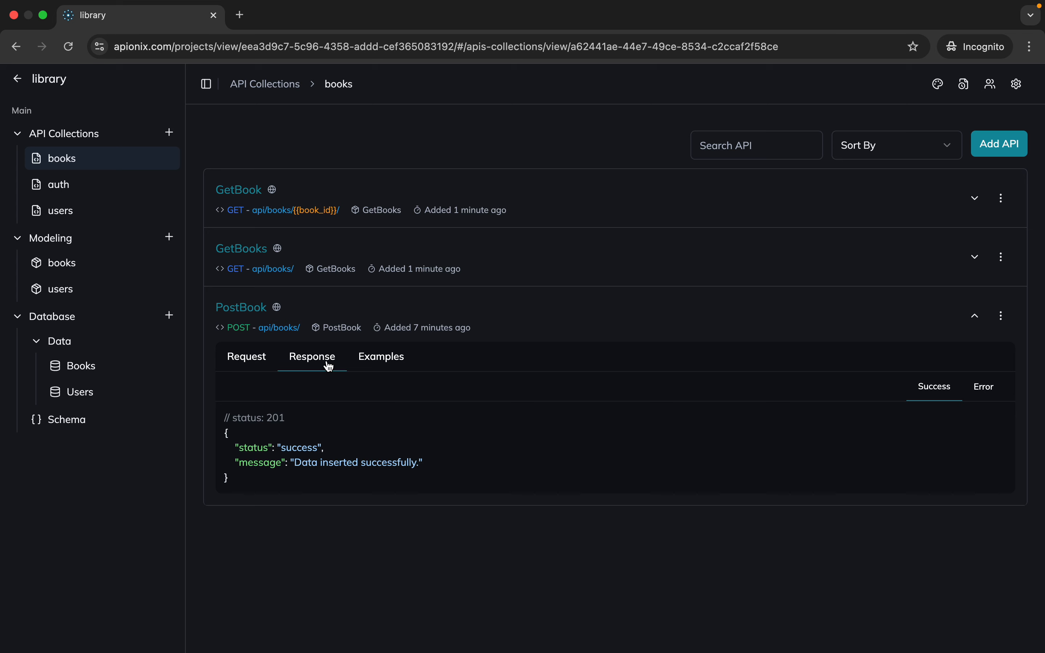
click(397, 367)
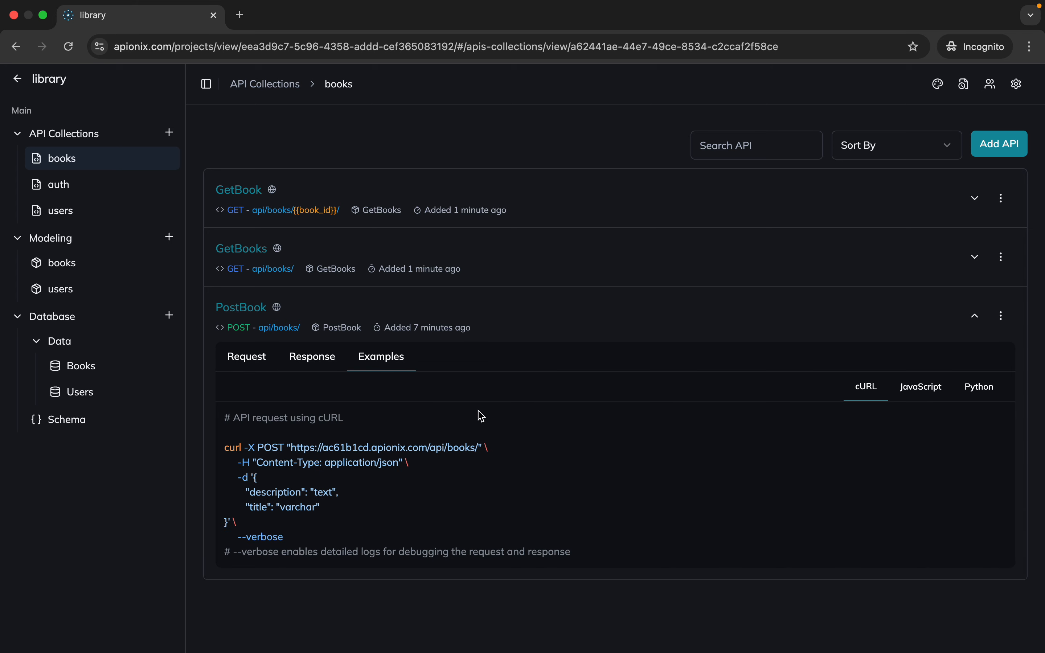
click(323, 365)
click(984, 391)
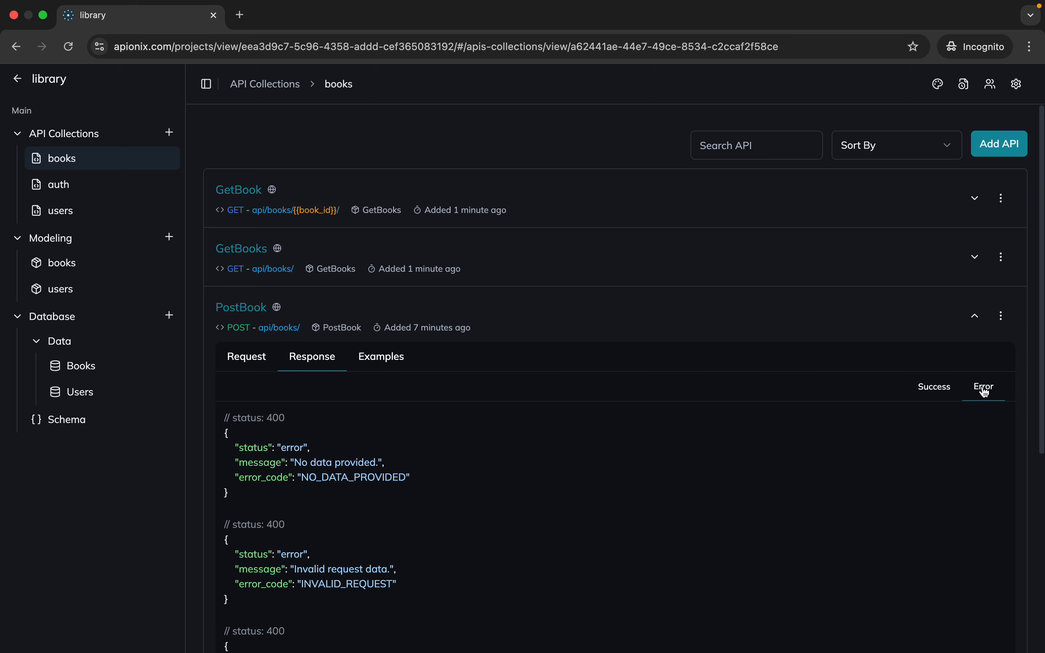
scroll(760, 419, down, 5)
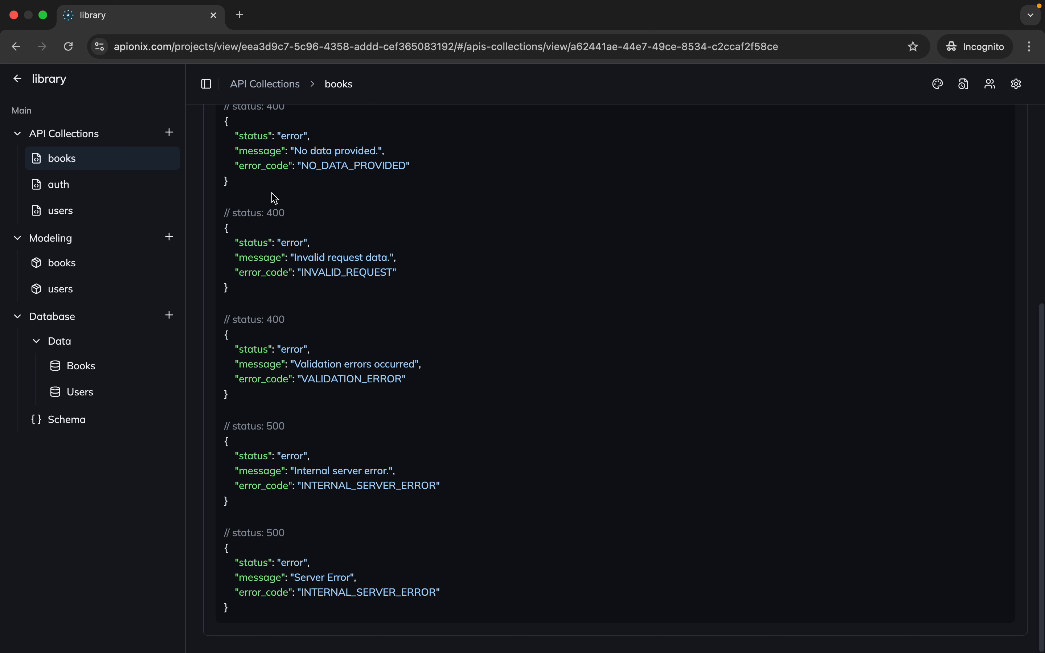
drag(277, 207, 353, 422)
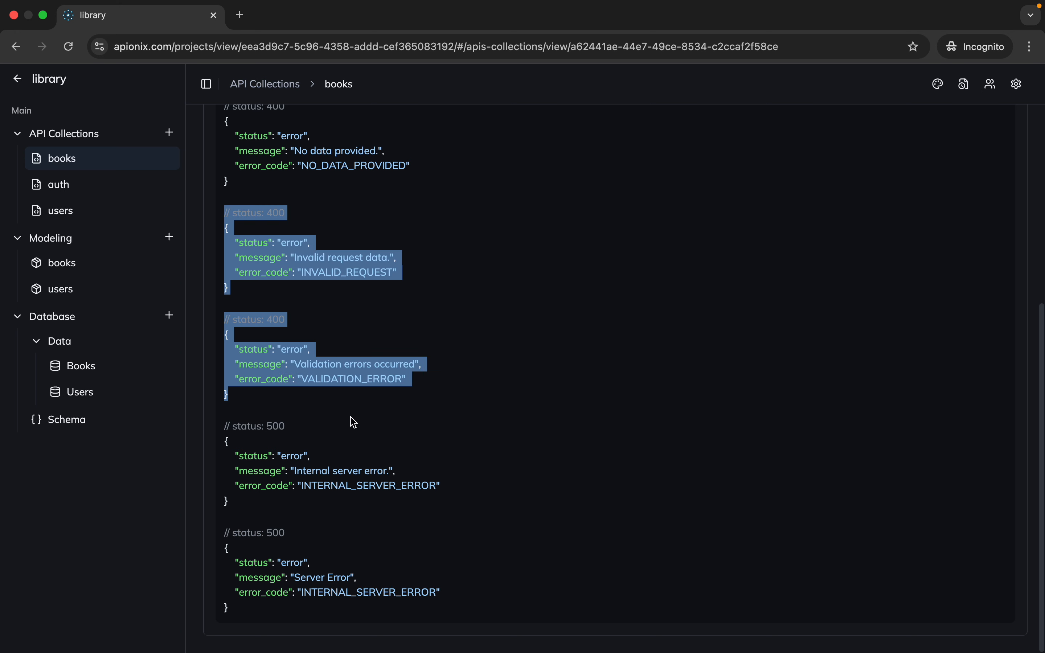
click(350, 417)
scroll(351, 416, up, 5)
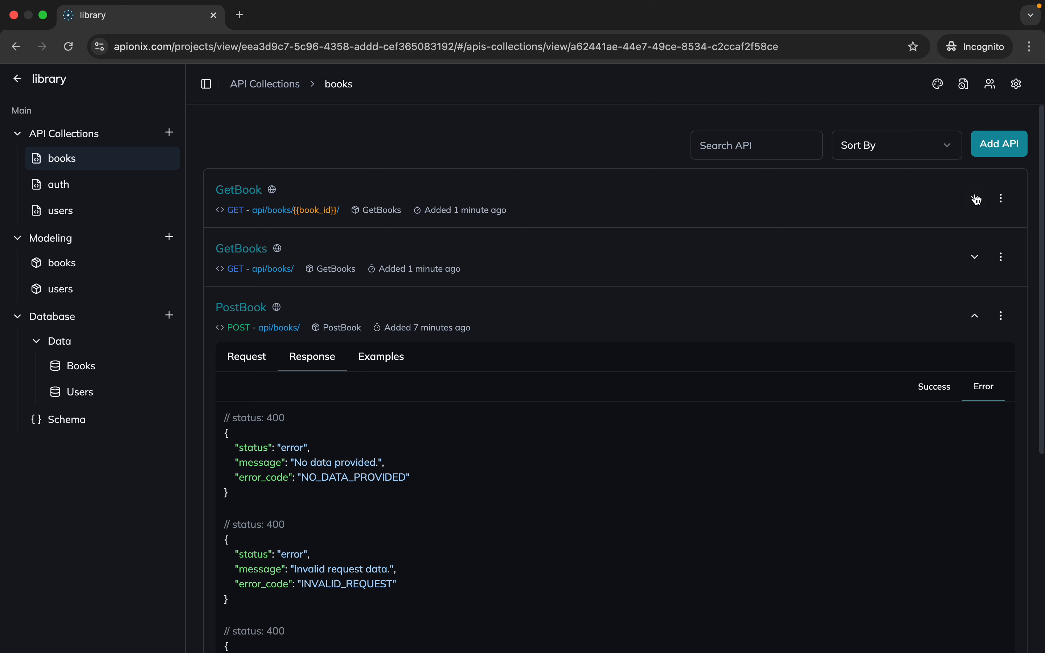
Open the list of available actions for the GetBook API
click(1009, 200)
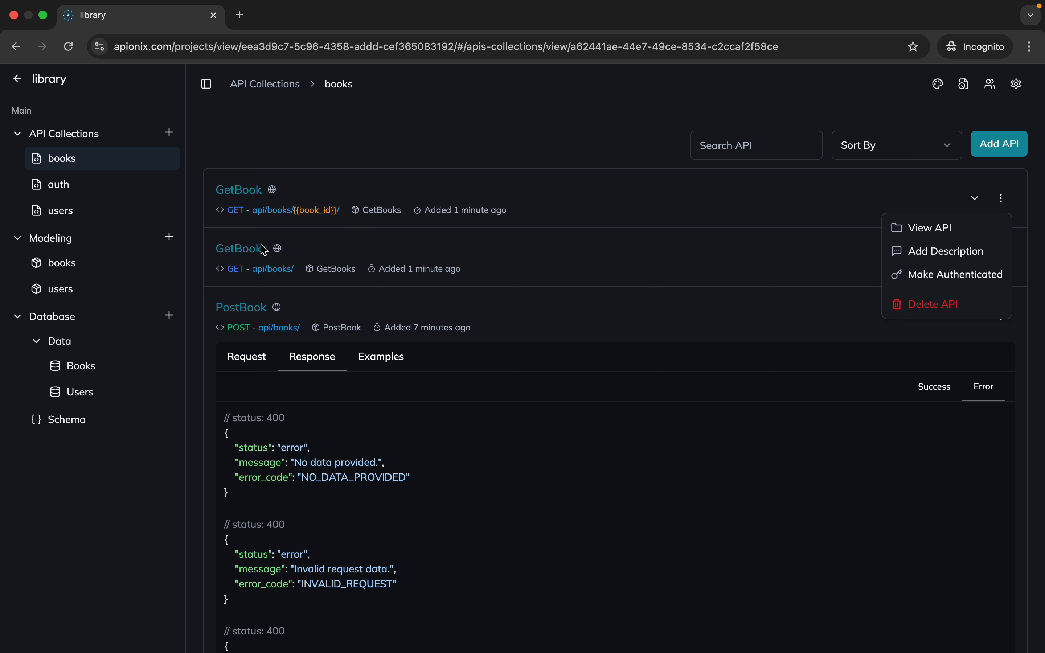
Make the GetBook API authenticated, expand its details and examine the documented error responses, highlighting the missing-token one
click(945, 276)
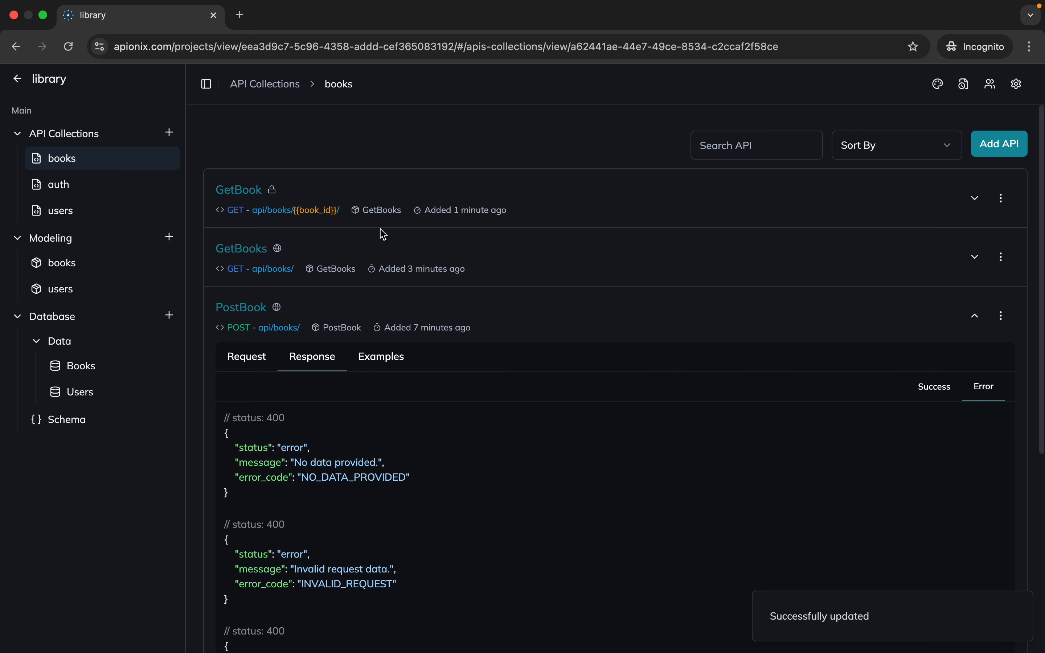
click(258, 195)
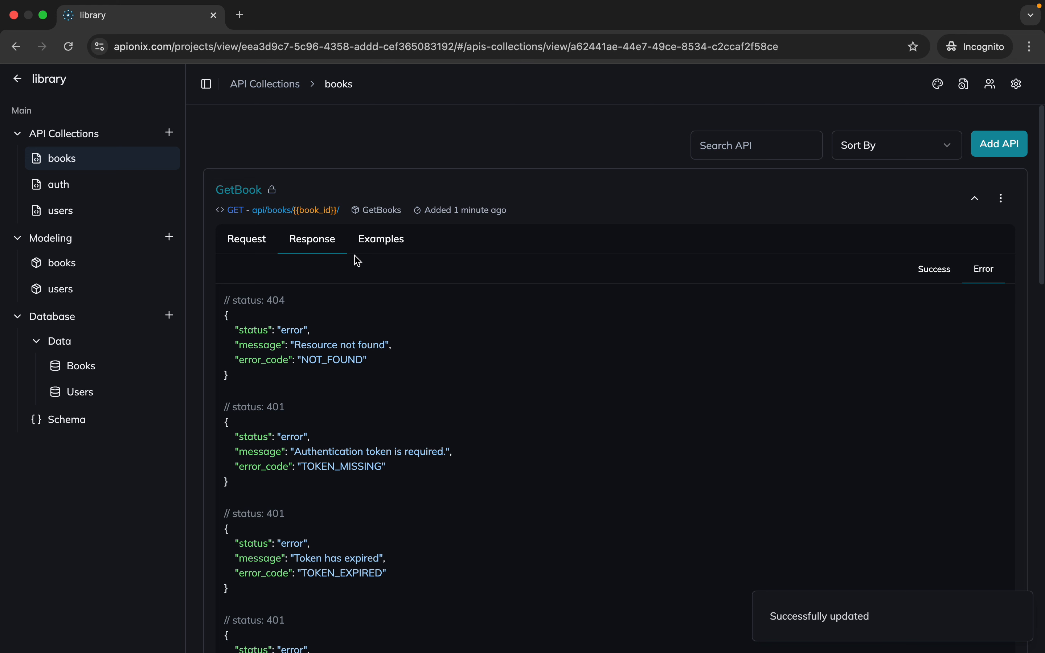
scroll(906, 322, down, 2)
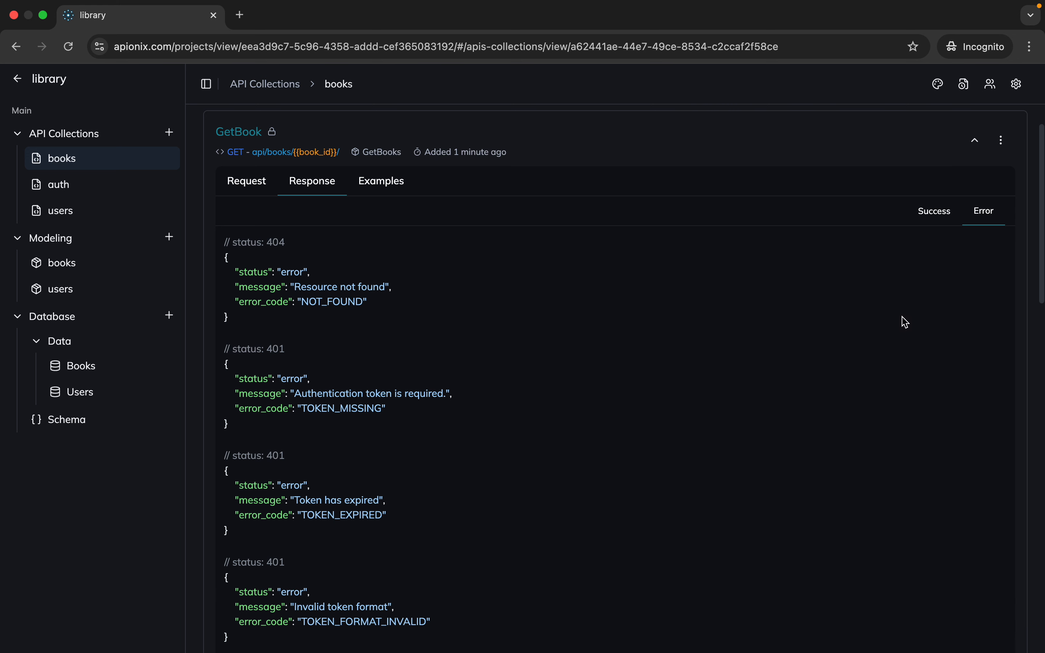
scroll(905, 322, down, 2)
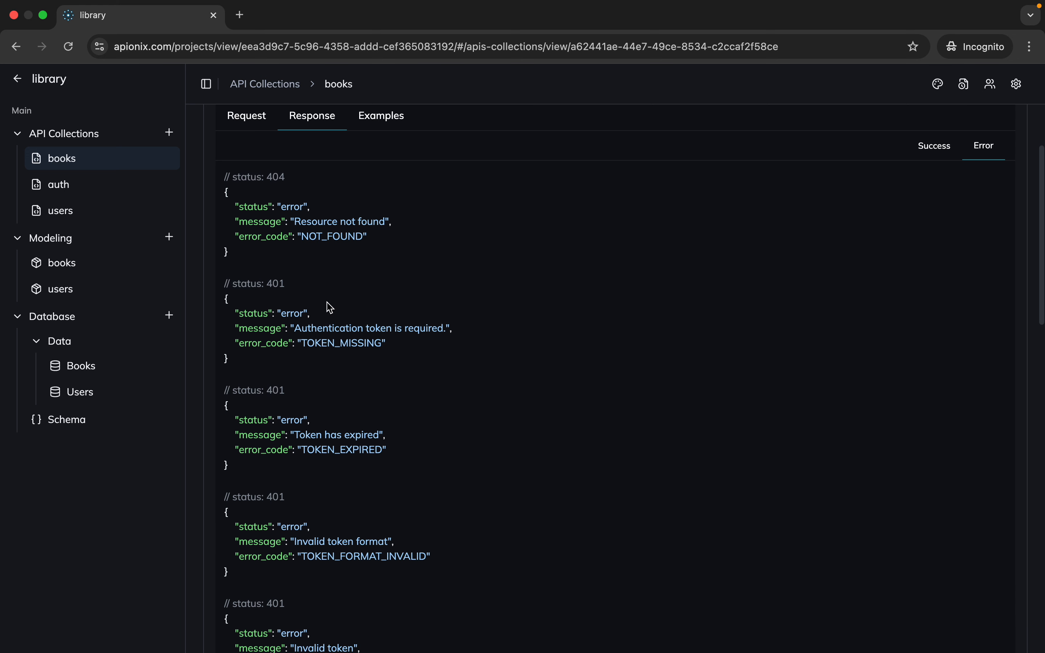
scroll(232, 305, down, 2)
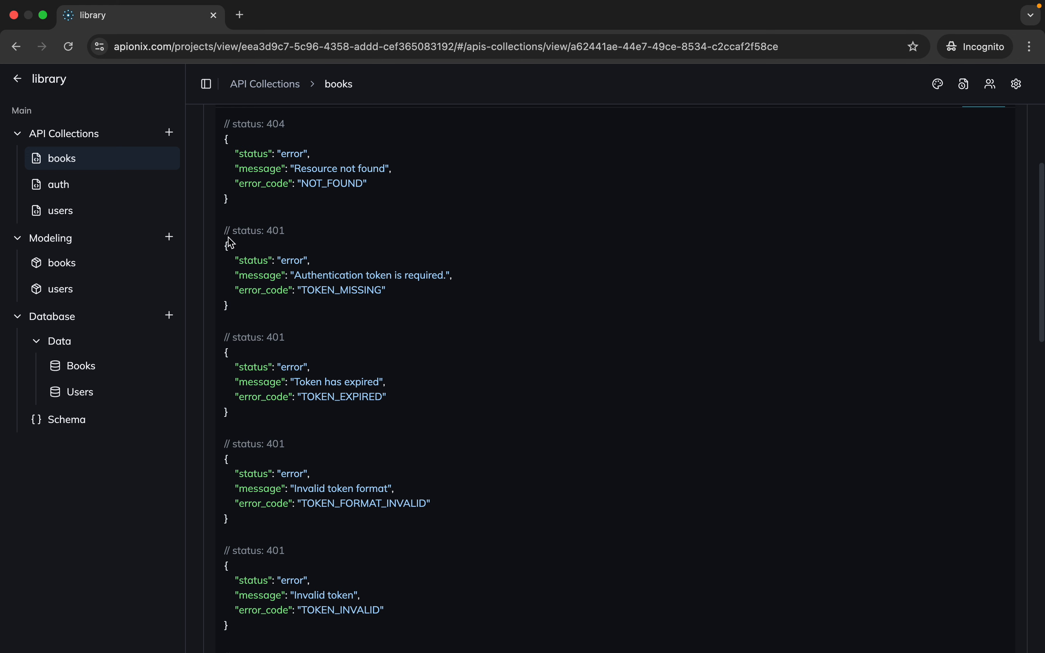
drag(229, 237, 321, 328)
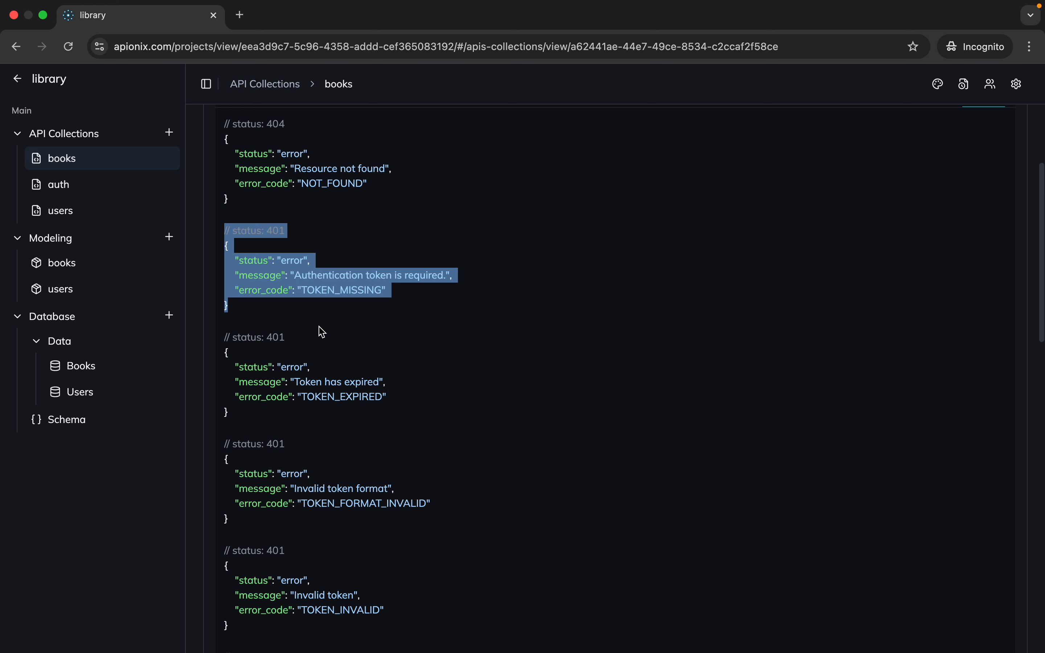
scroll(322, 331, down, 6)
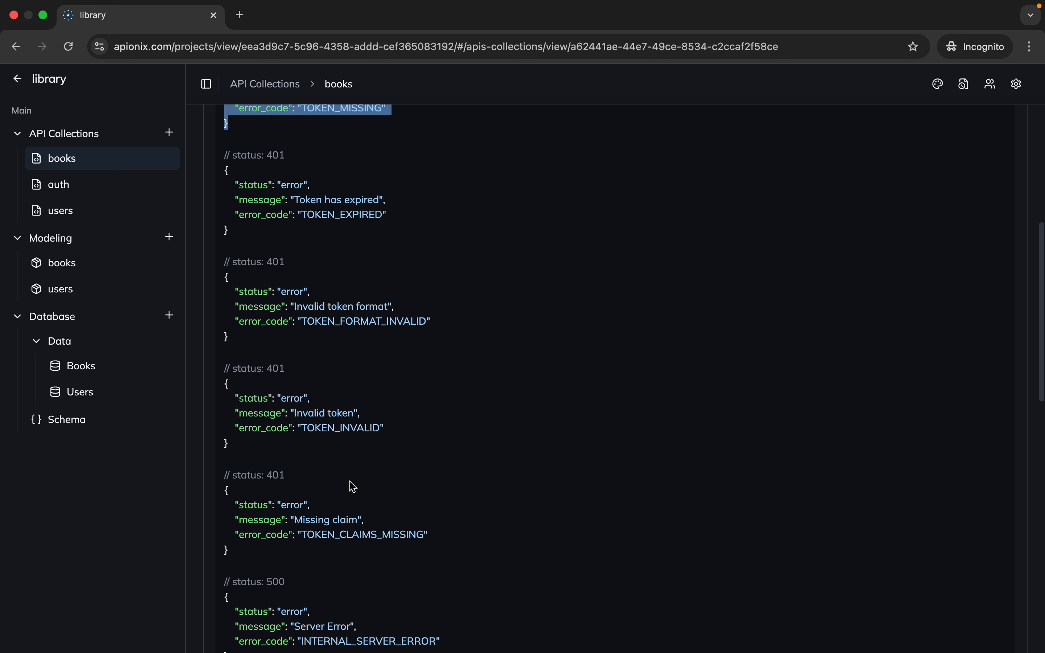
scroll(335, 319, down, 7)
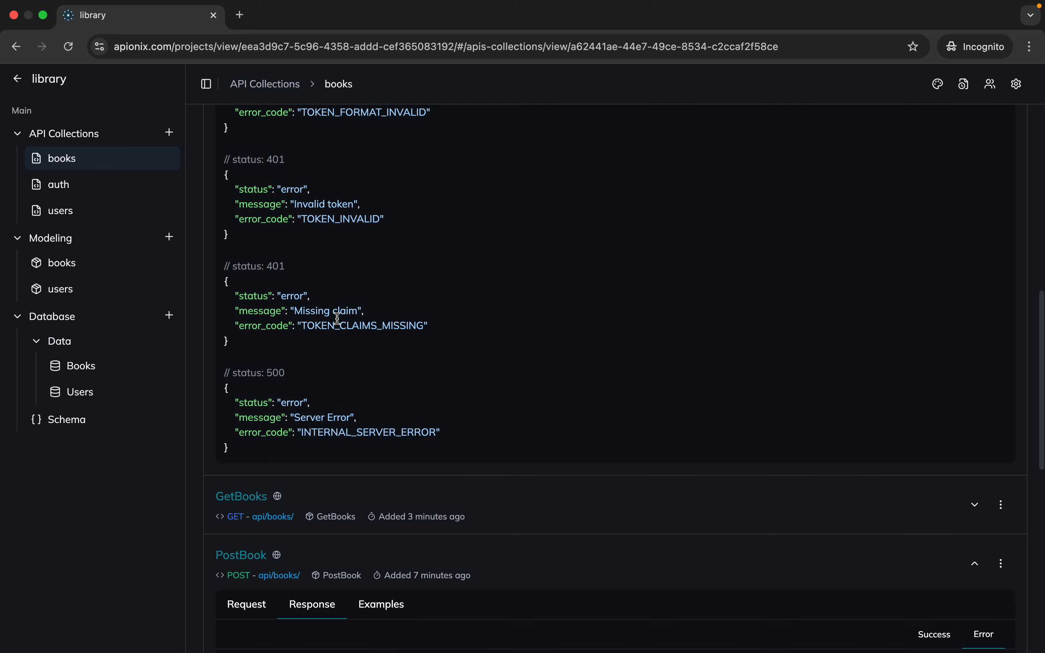
scroll(337, 318, up, 8)
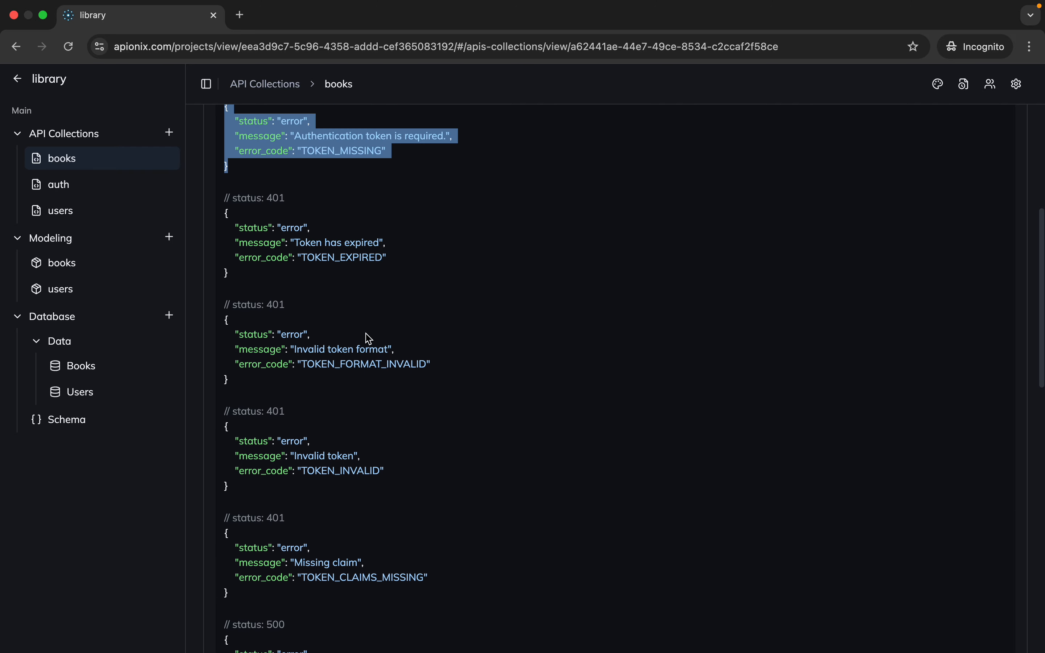
Switch to Postman, change the requested book ID to 3 and send the GET request without a token
key(ctrl+Left)
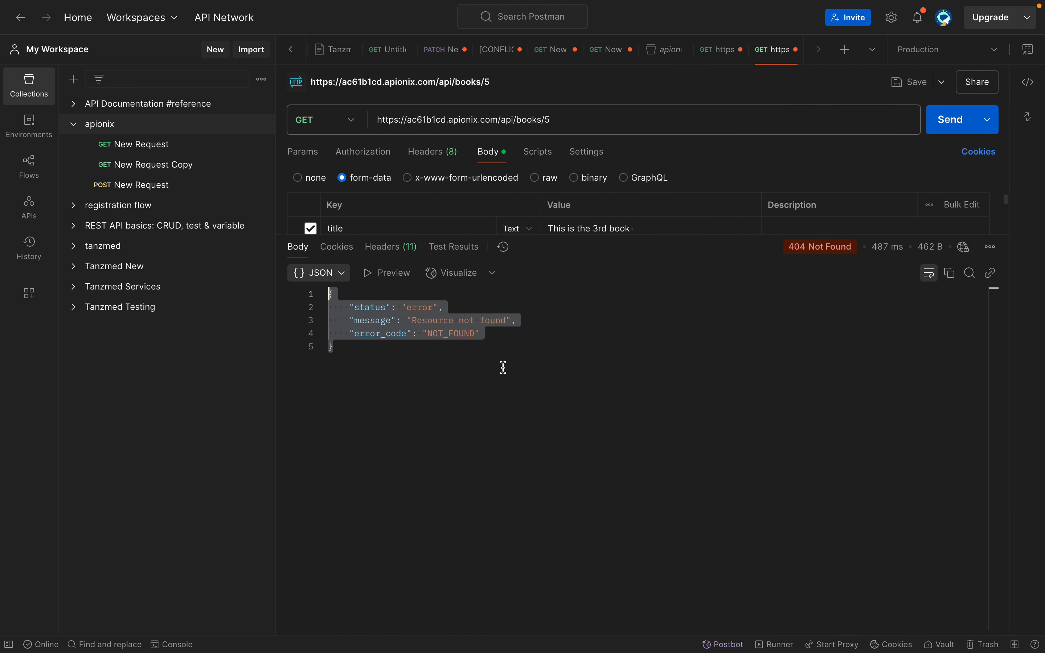
click(502, 367)
click(560, 124)
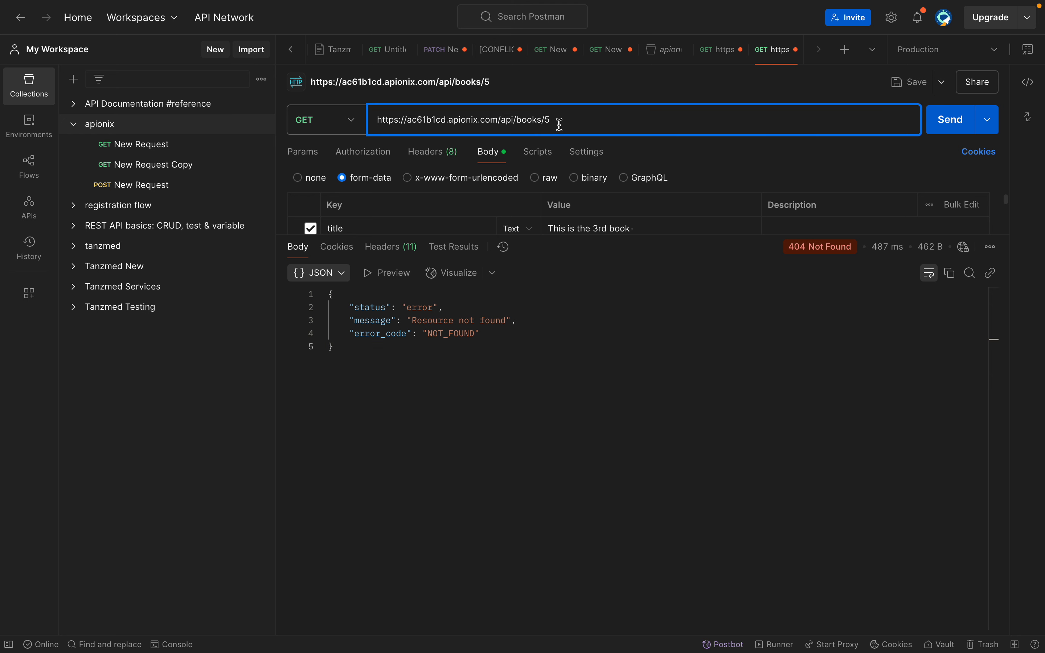
key(BackSpace)
text(3)
click(945, 121)
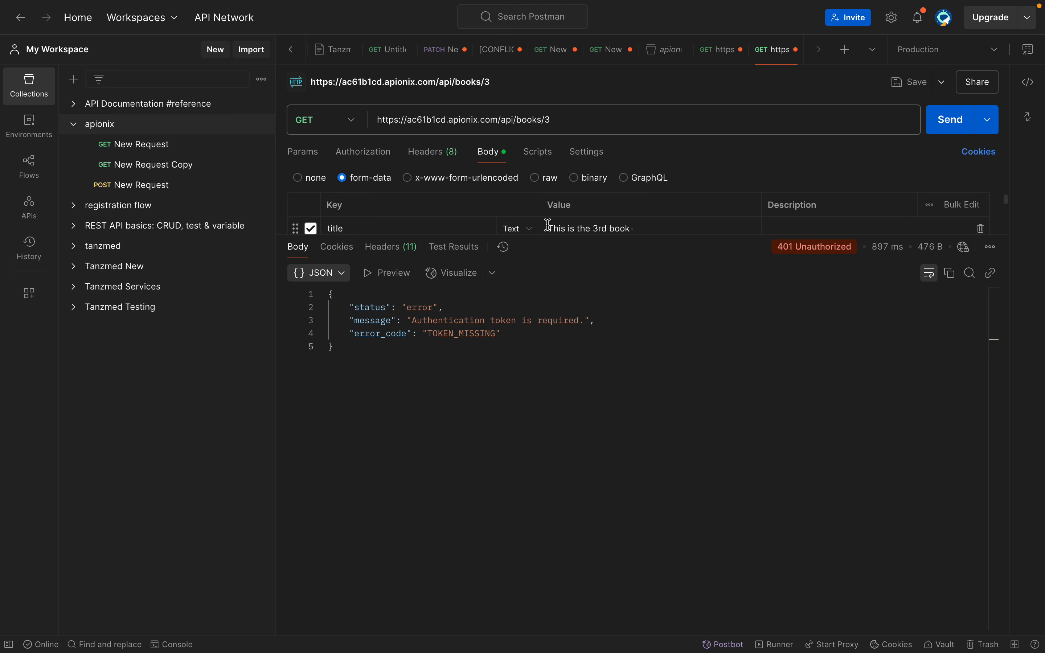
Enlarge the request parameters area and examine the error message in the response body
drag(546, 234, 554, 399)
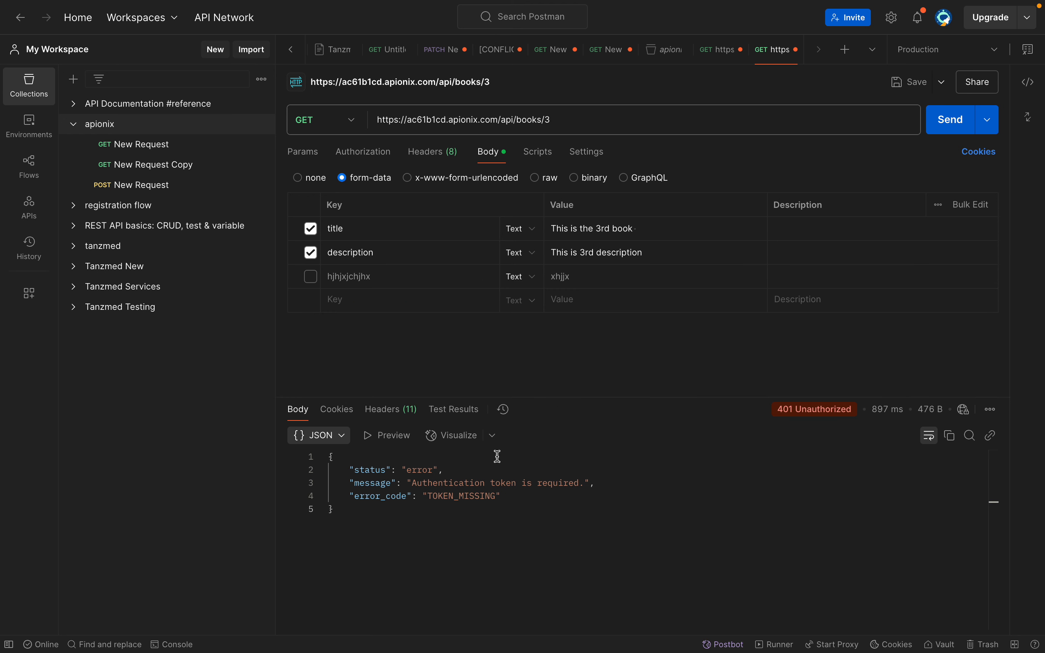
click(454, 524)
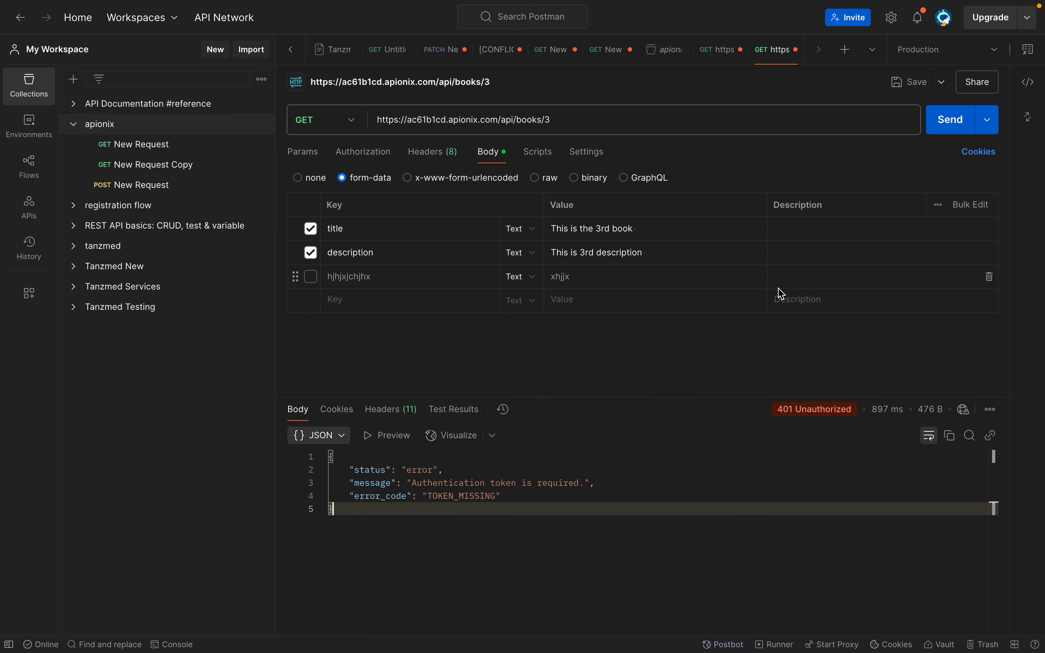
click(641, 483)
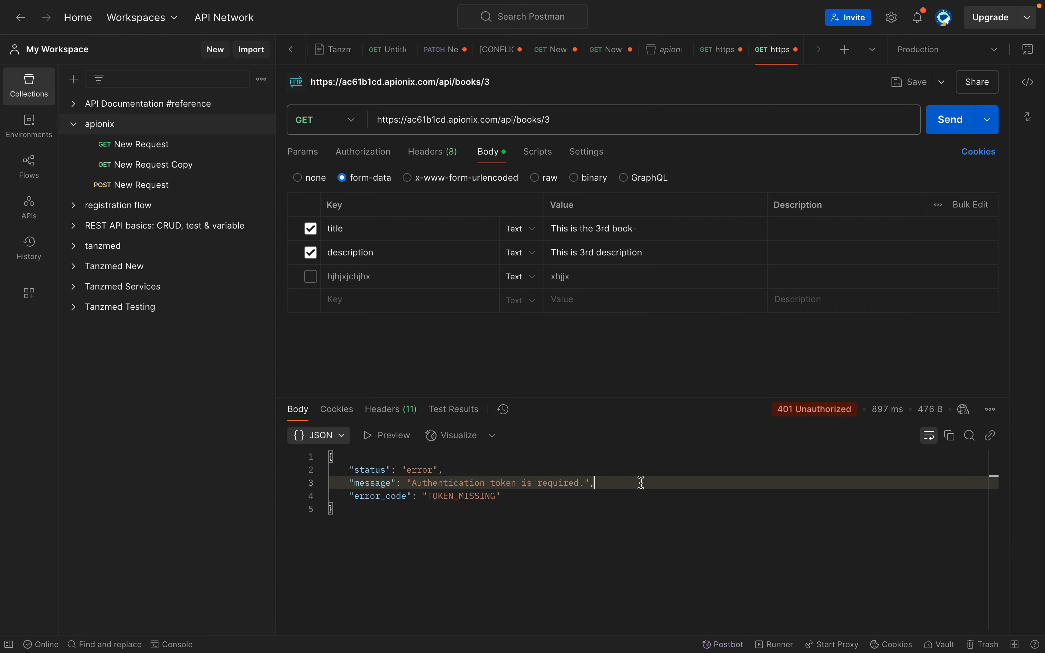
Switch to Apionix, open the auth API collection and examine the GenerateToken request header and body, highlighting the body fields
key(ctrl+Right)
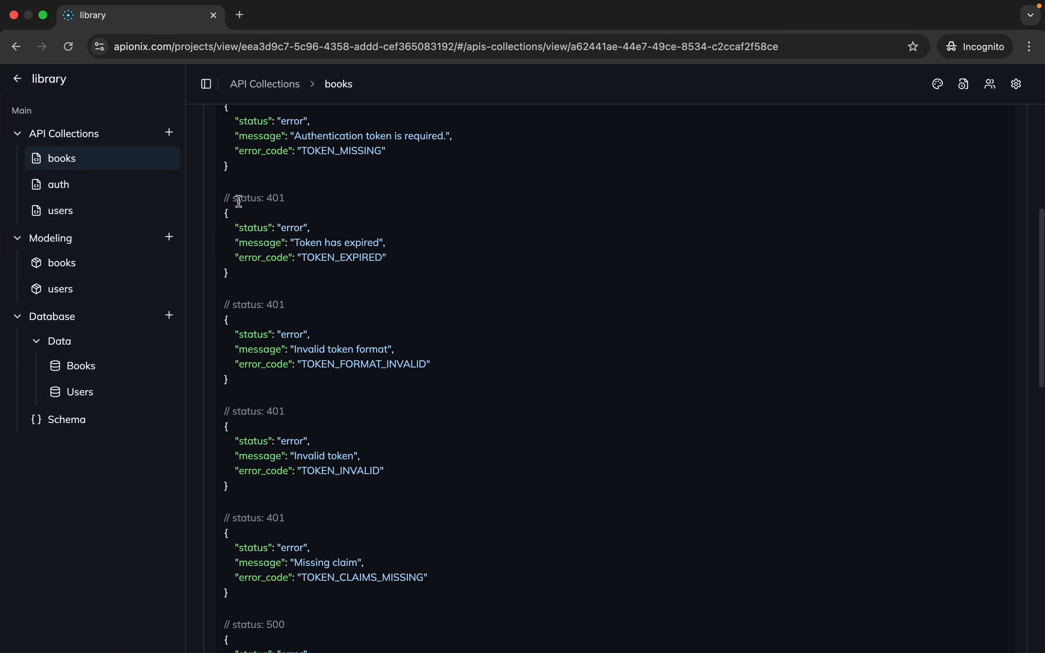
scroll(245, 203, up, 6)
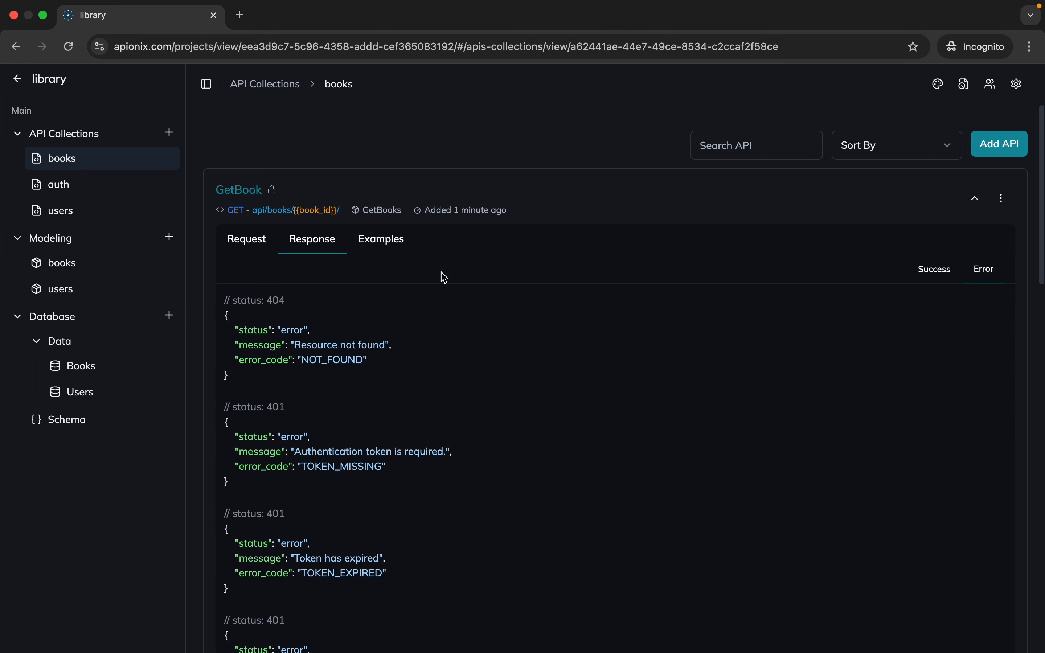
click(134, 187)
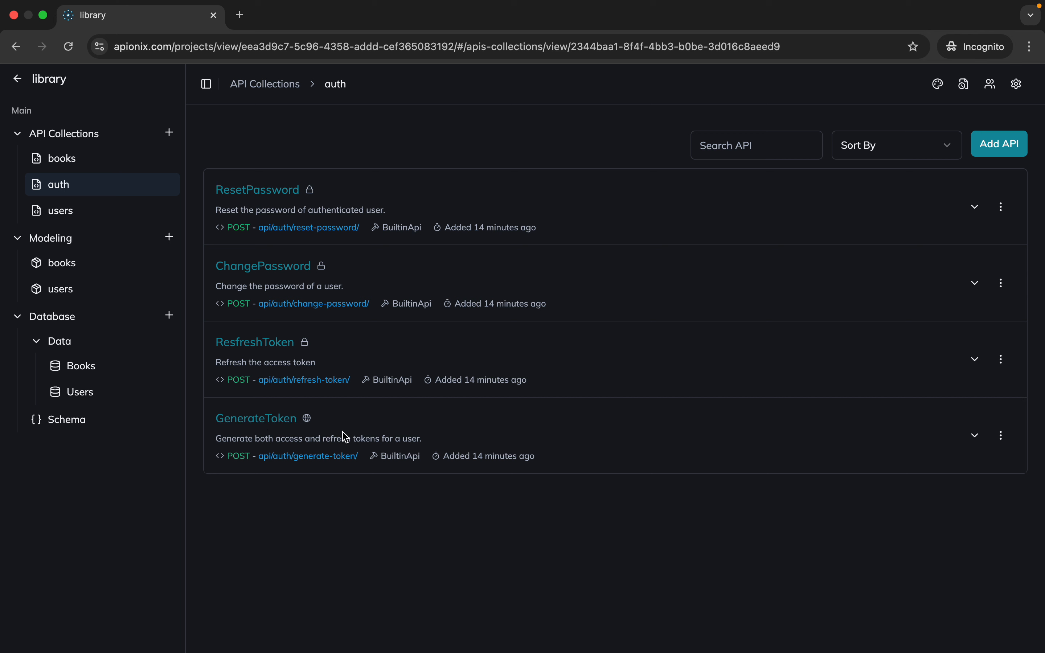
click(270, 422)
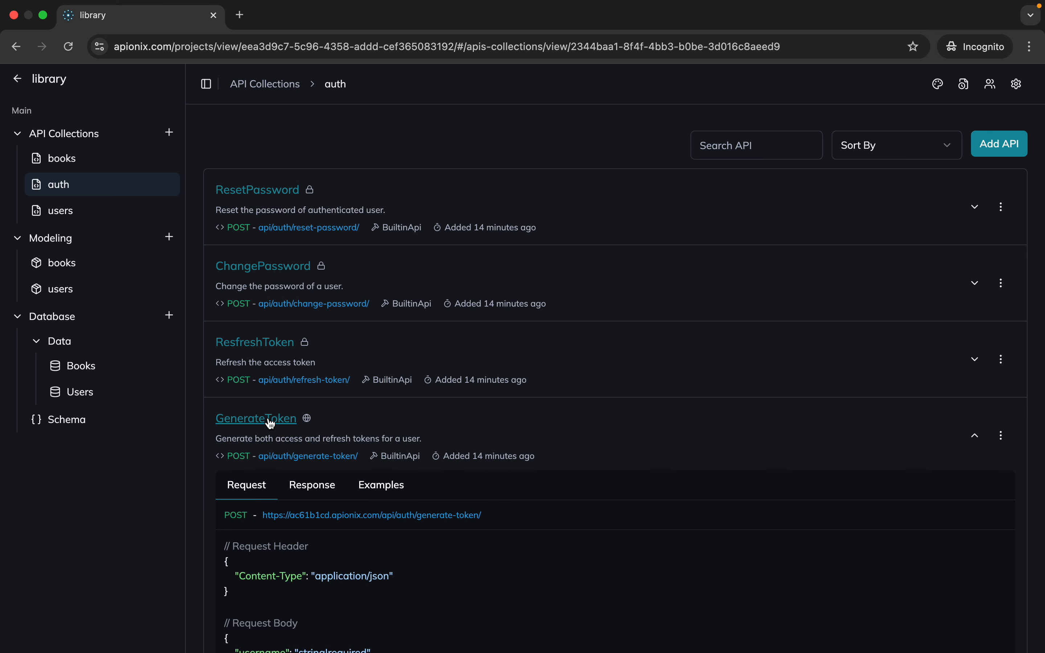
scroll(270, 423, down, 3)
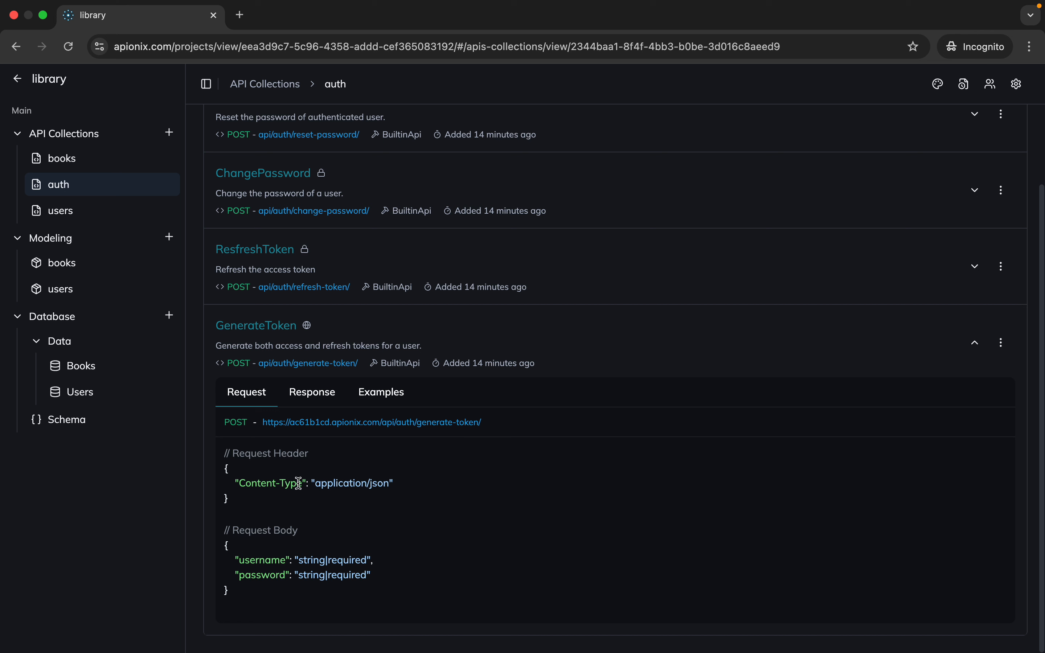
scroll(253, 442, up, 2)
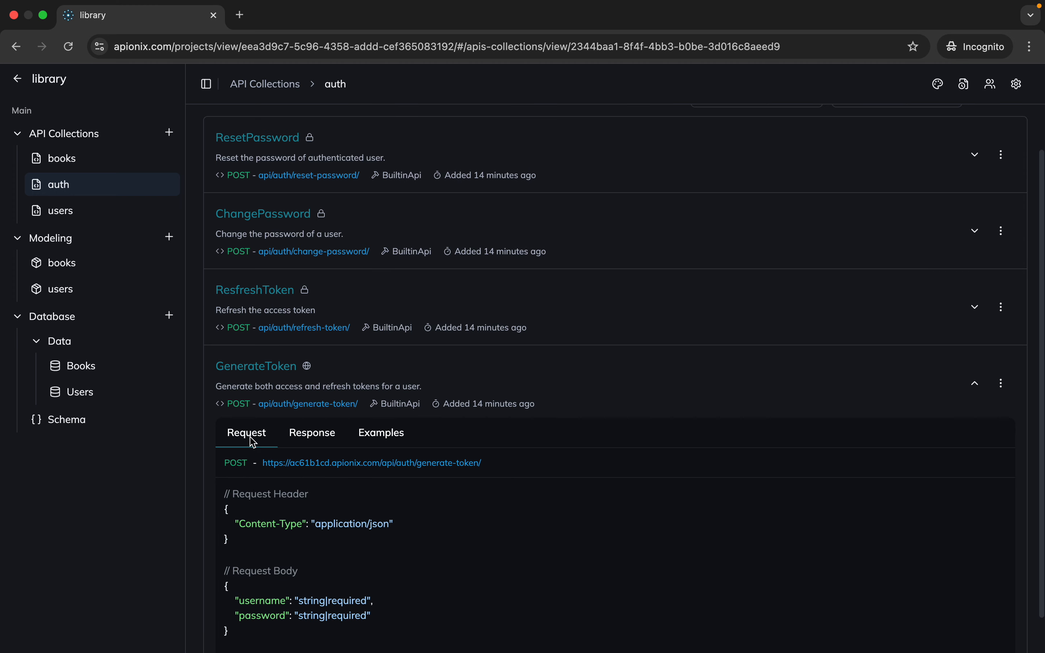
scroll(320, 524, down, 2)
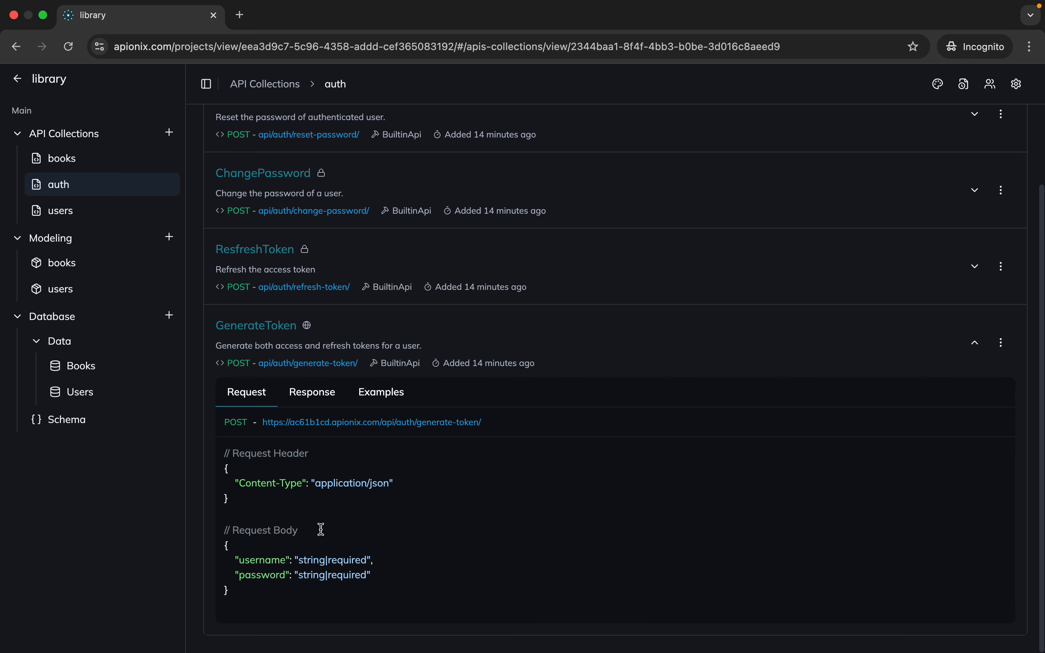
drag(384, 574, 389, 519)
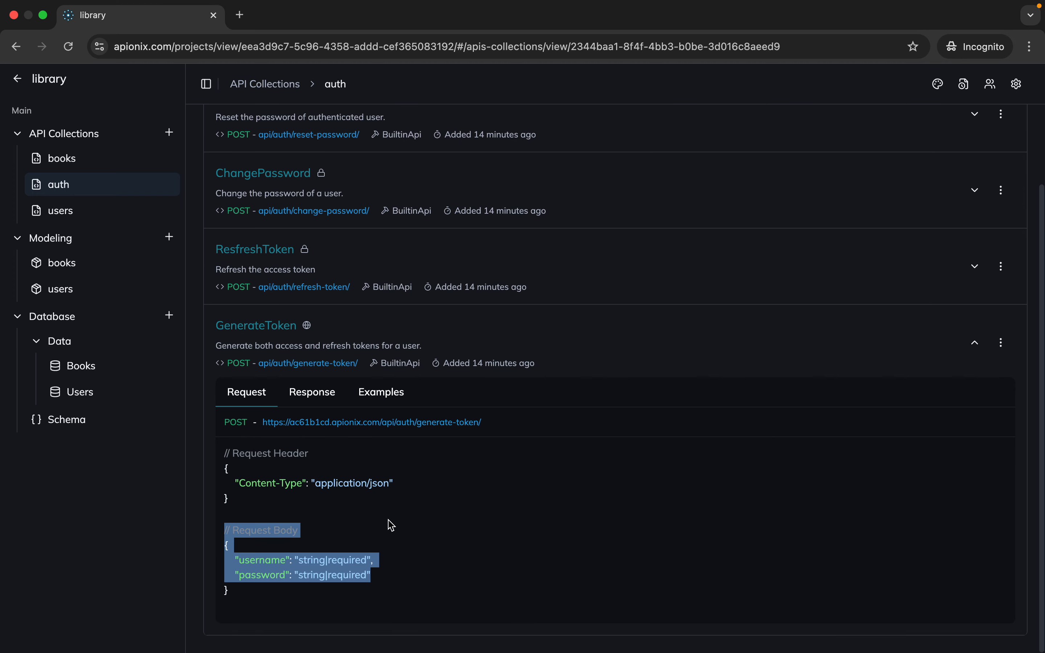
click(392, 525)
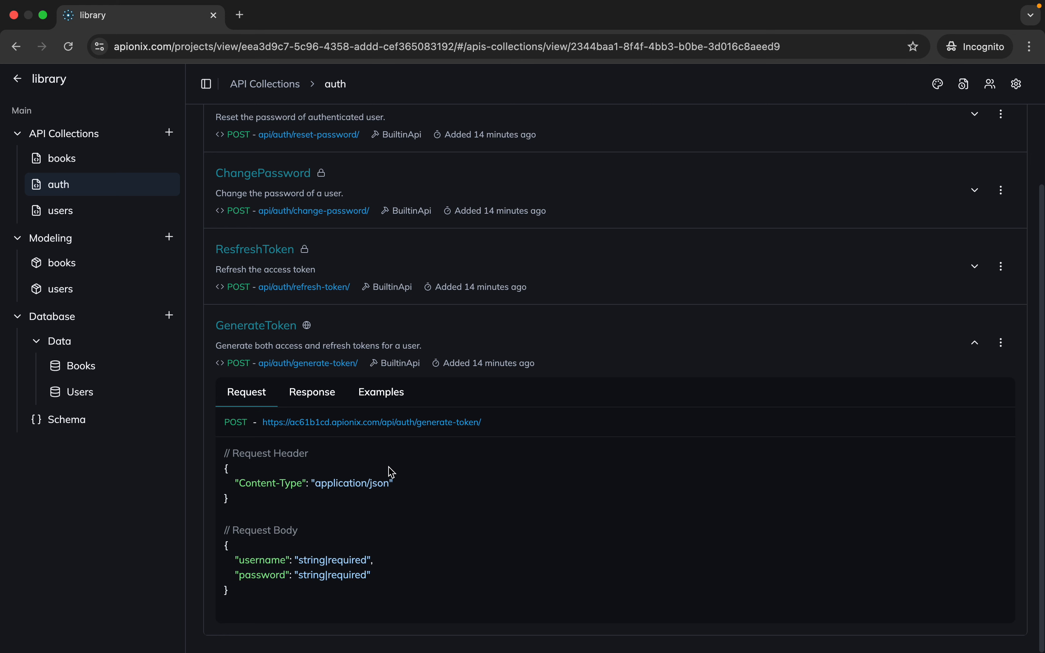
Open the users API collection, view the RegisterUser request details, and return to the books collection
click(114, 218)
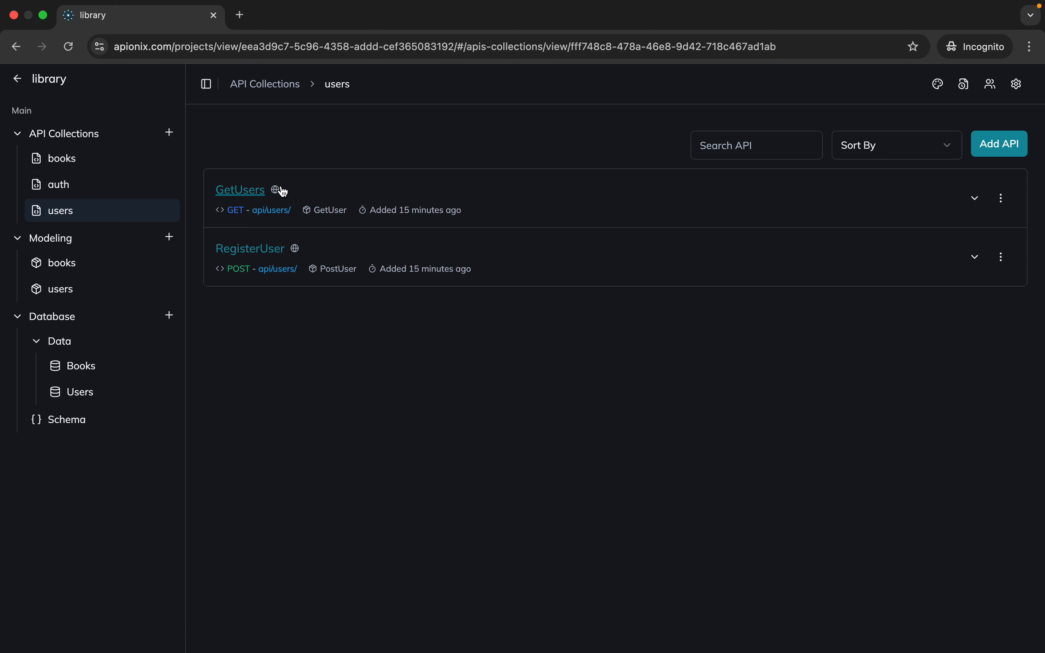
click(252, 254)
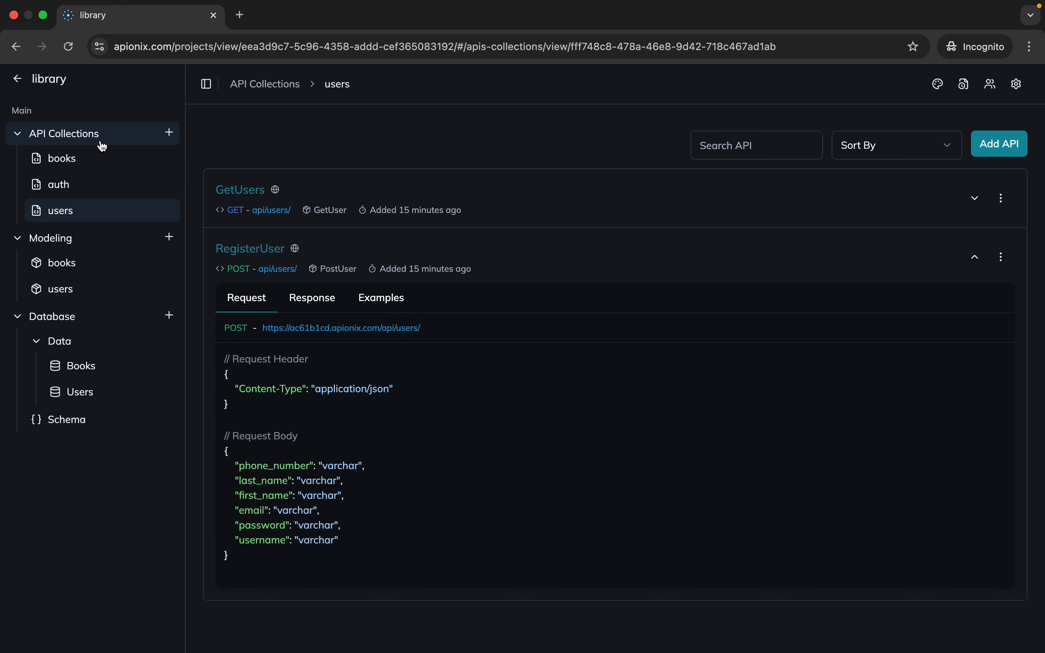
click(104, 160)
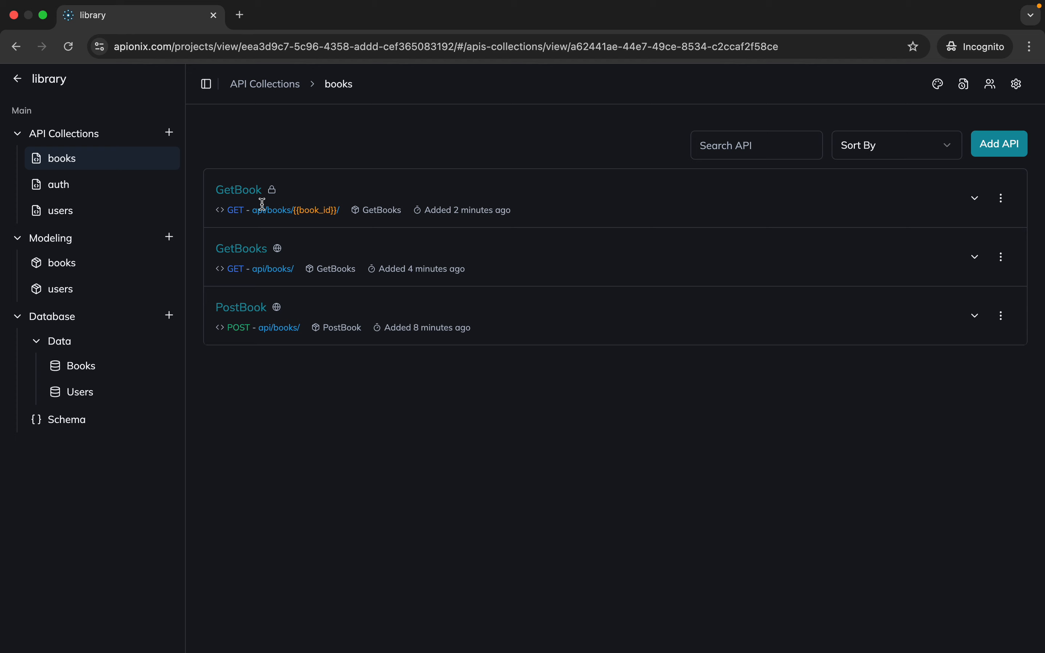
Open the auth API collection and highlight the BuiltinApi labels of the ResetPassword, ChangePassword and ResfreshToken APIs
click(125, 186)
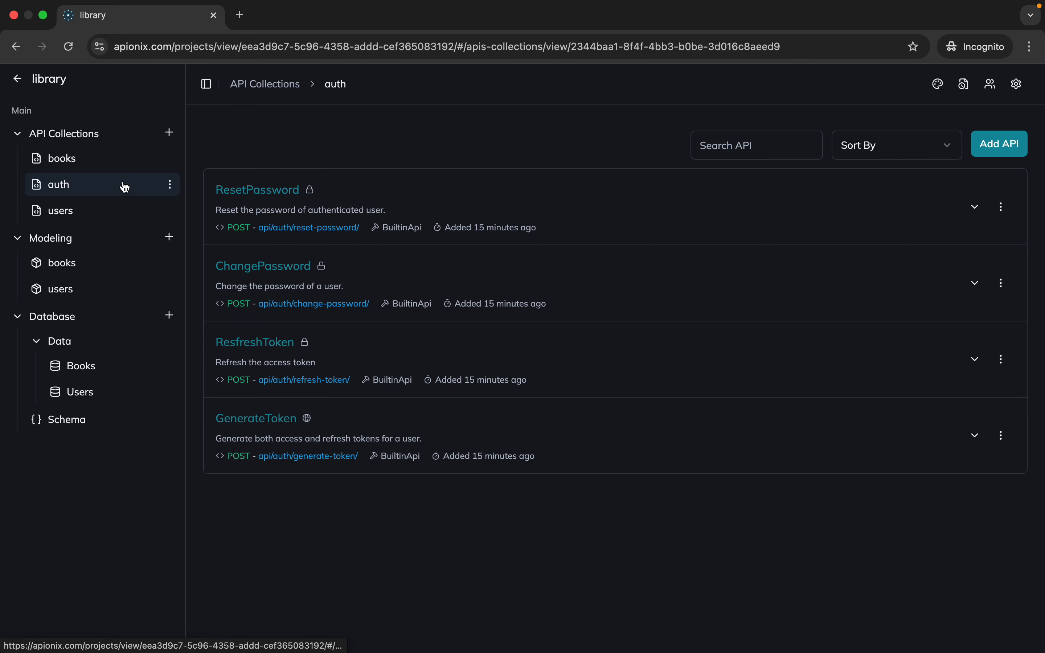
drag(384, 230, 431, 236)
drag(393, 303, 431, 303)
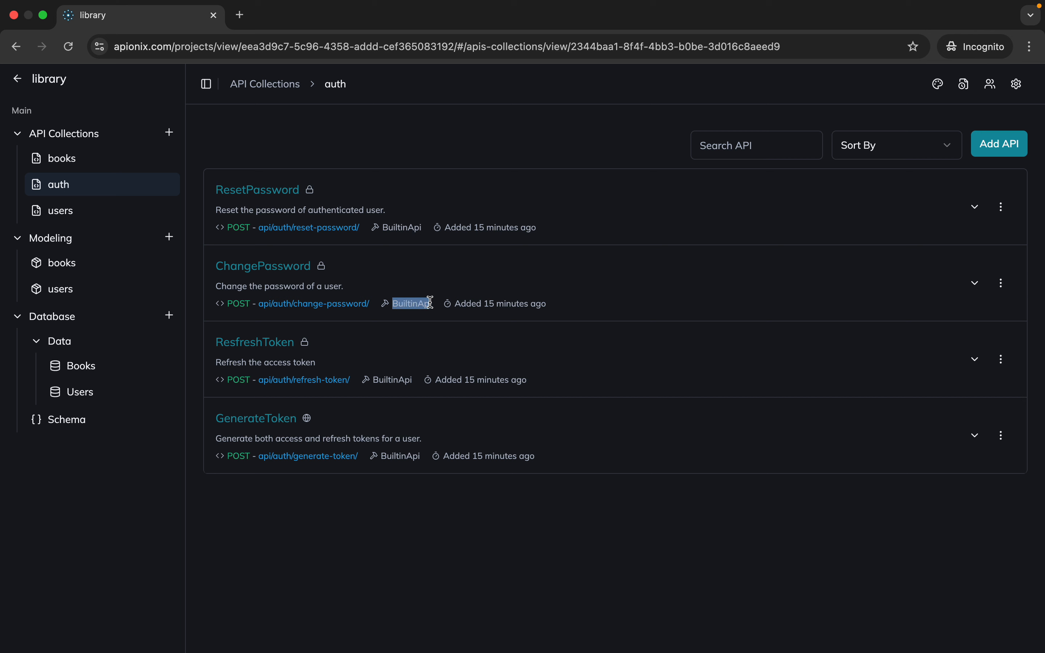
click(408, 305)
double_click(408, 305)
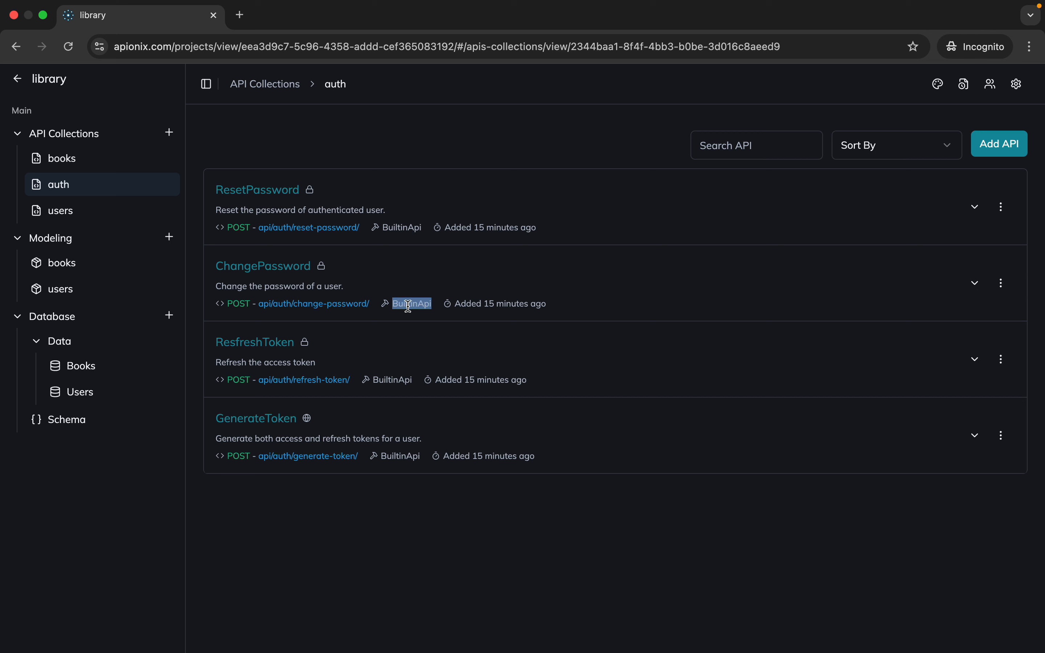
double_click(406, 230)
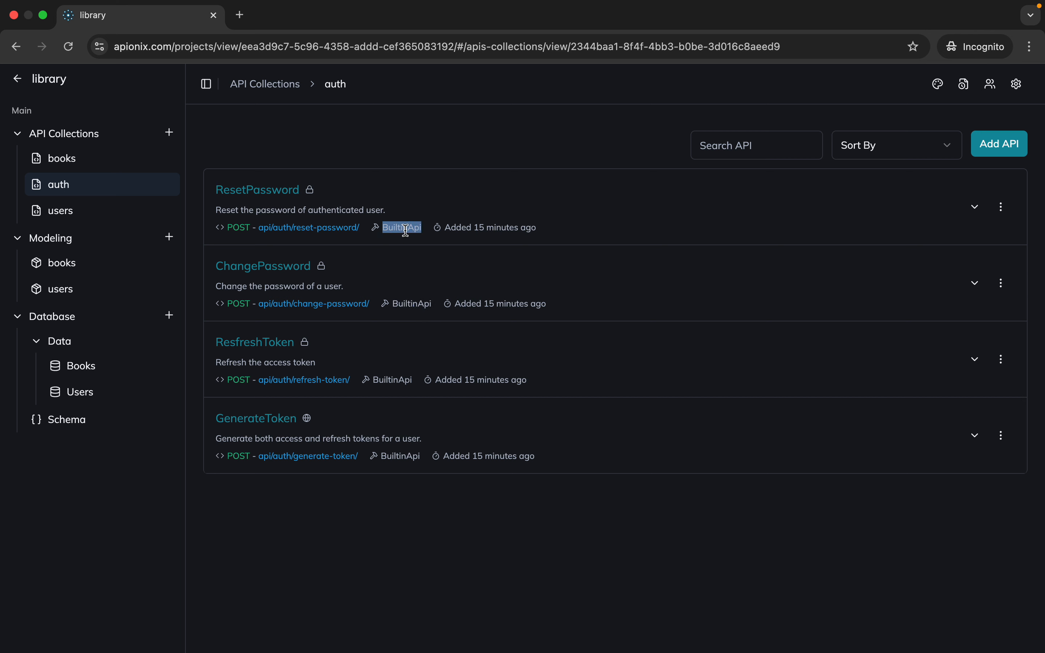
double_click(417, 305)
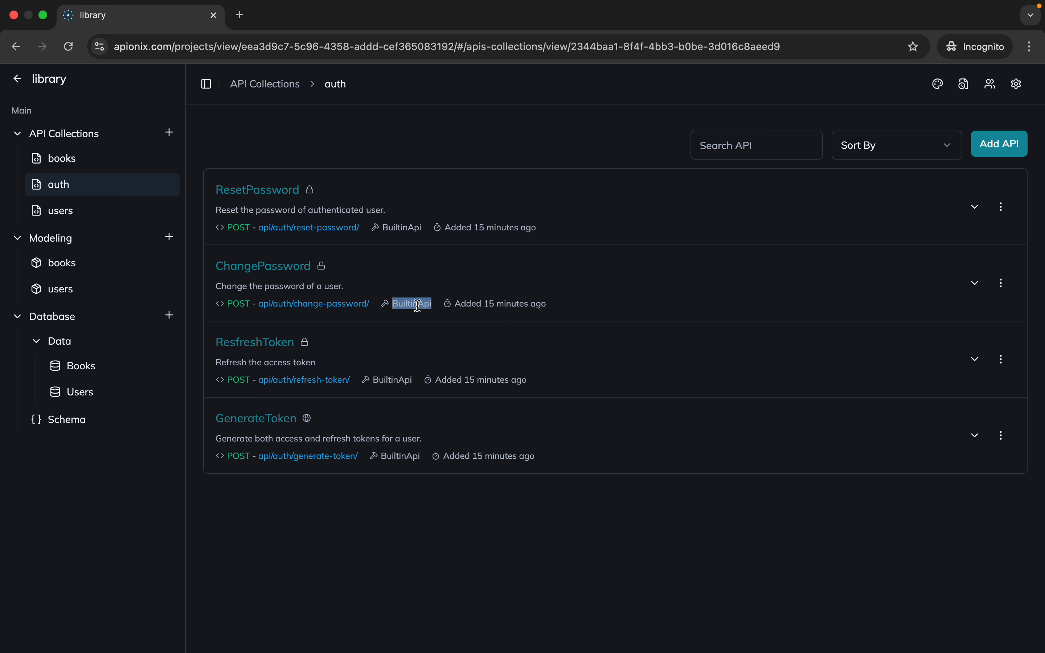
double_click(386, 380)
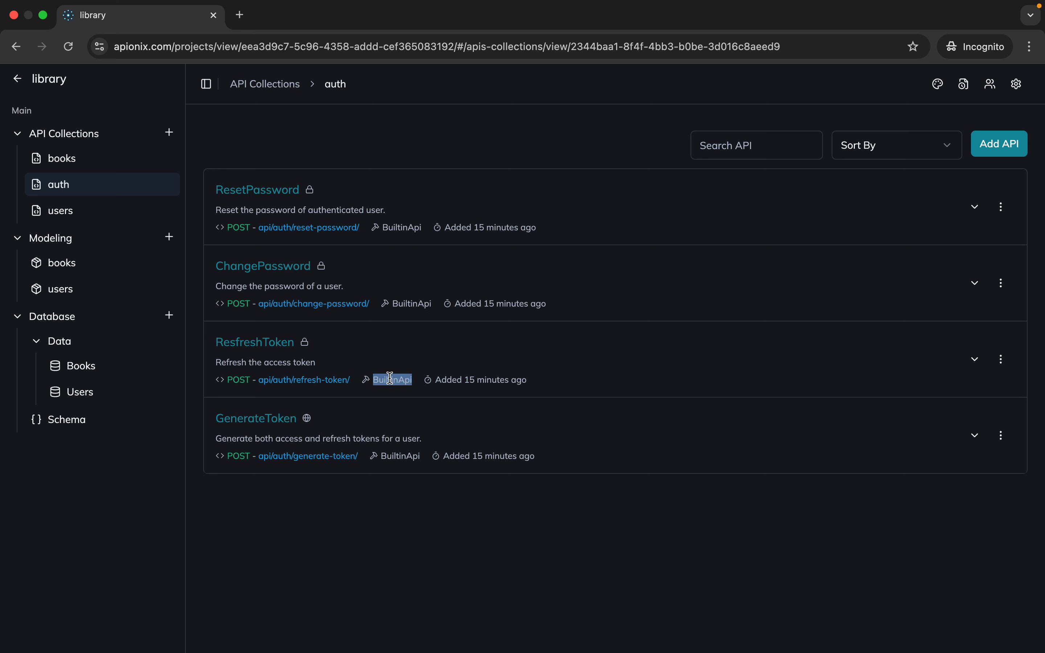
Open the books API collection, highlight the model name used by the GetBook API, and clear the selection
click(96, 168)
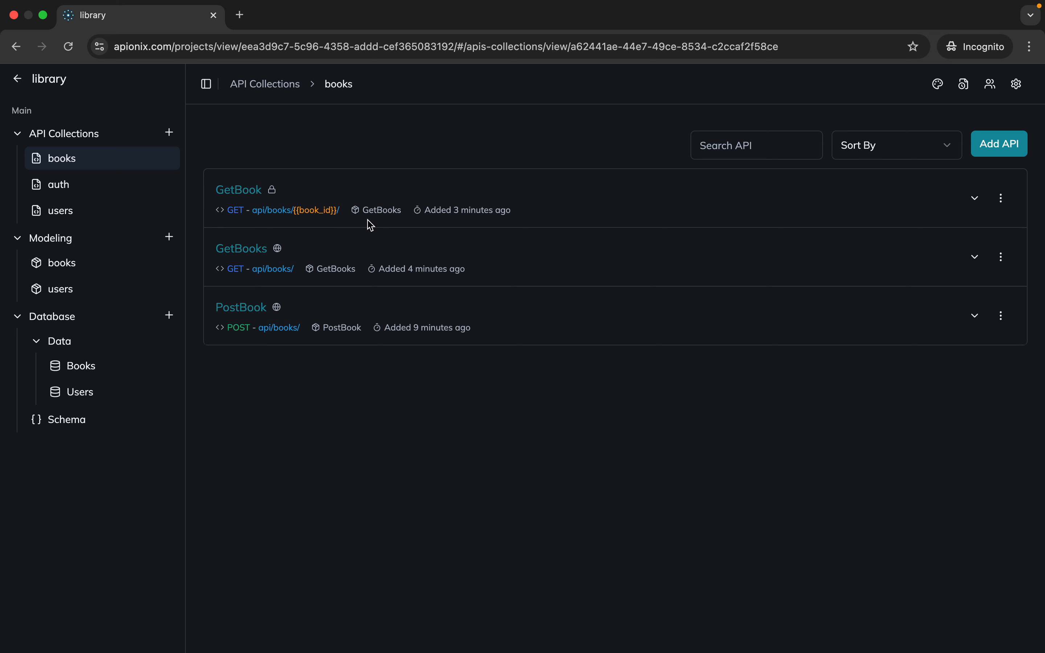
drag(365, 215, 408, 220)
click(654, 352)
Open the project's API logs, highlight the most recent GET request entries, and clear the selection
click(967, 91)
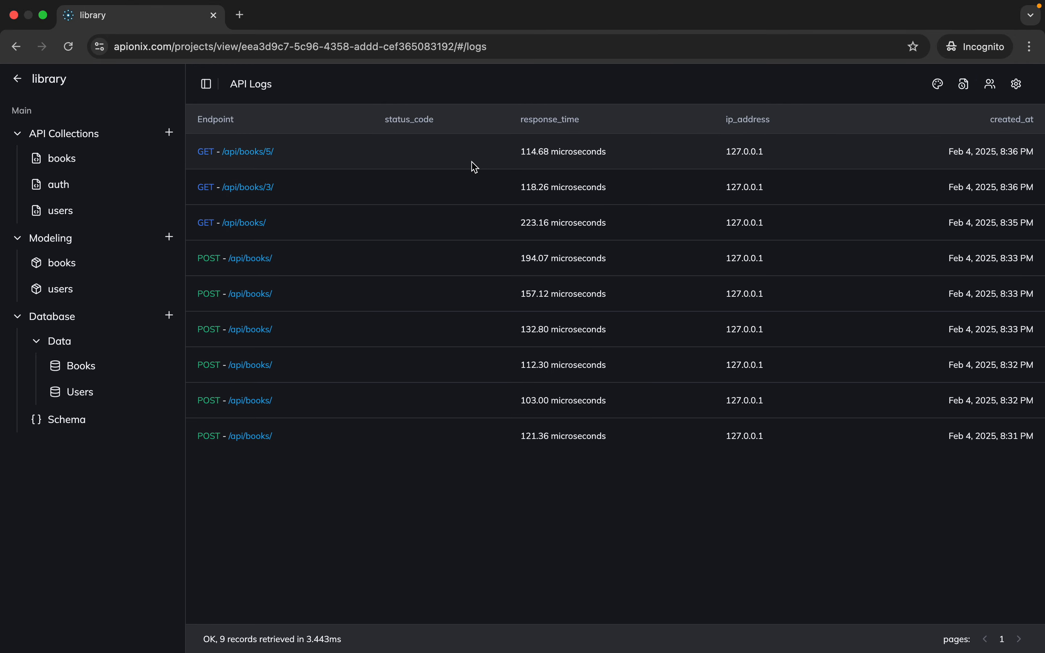
drag(200, 147, 555, 223)
click(555, 222)
Open the project dashboard, view the team members dialog with its invitation field, and close the dialog
click(951, 91)
click(1000, 92)
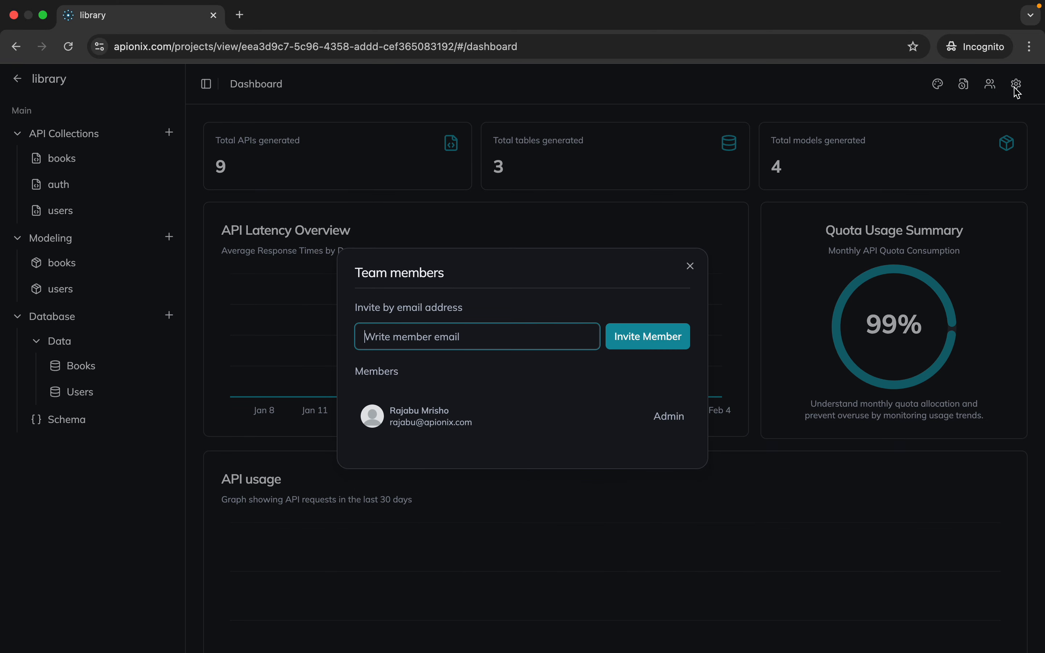
click(827, 93)
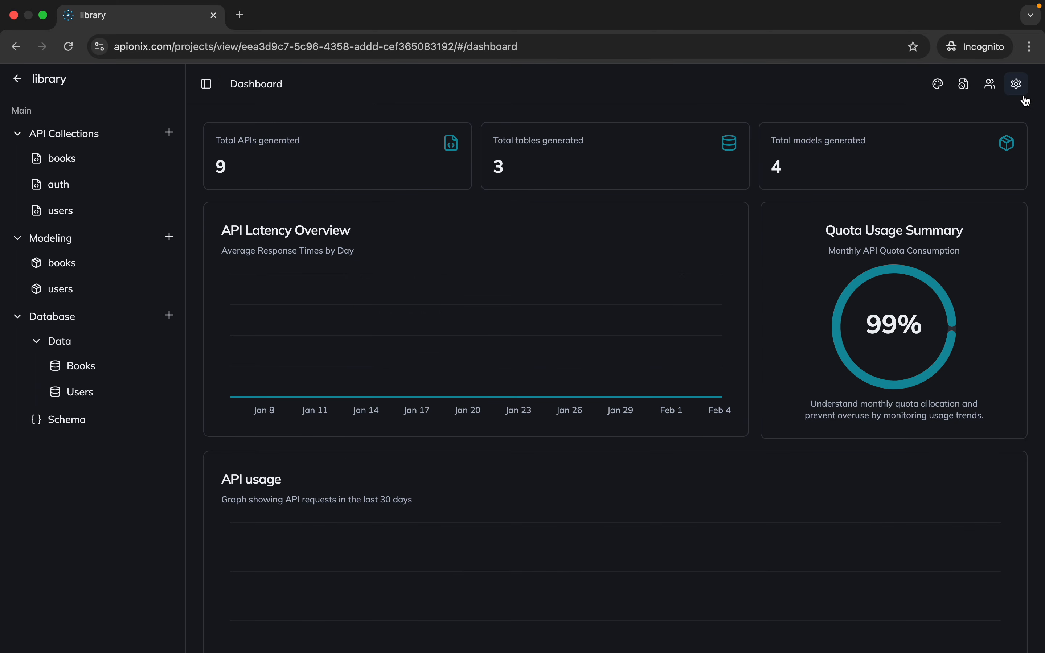